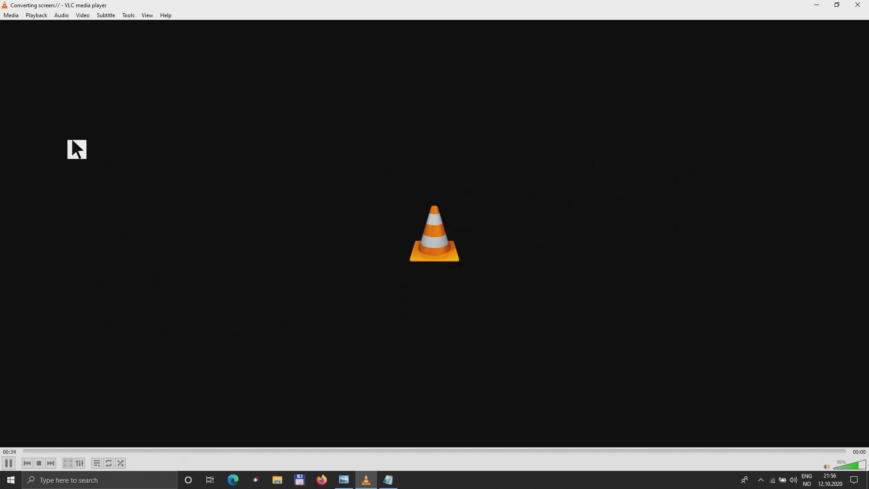
Set the Convert / Save source to Capture Device in Desktop mode at 25 f/s
{"action": "left_click", "coordinate": [16, 14]}
{"action": "left_click", "coordinate": [35, 113]}
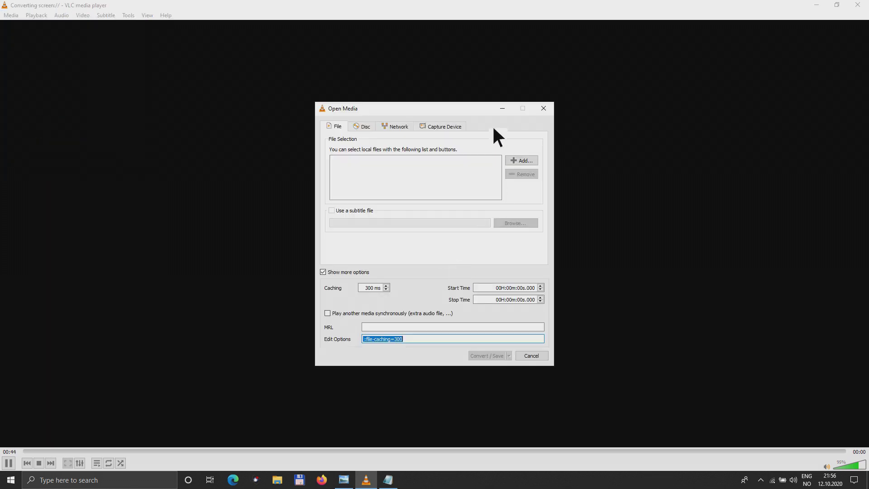
{"action": "left_click", "coordinate": [454, 126]}
{"action": "left_click", "coordinate": [453, 140]}
{"action": "left_click", "coordinate": [450, 156]}
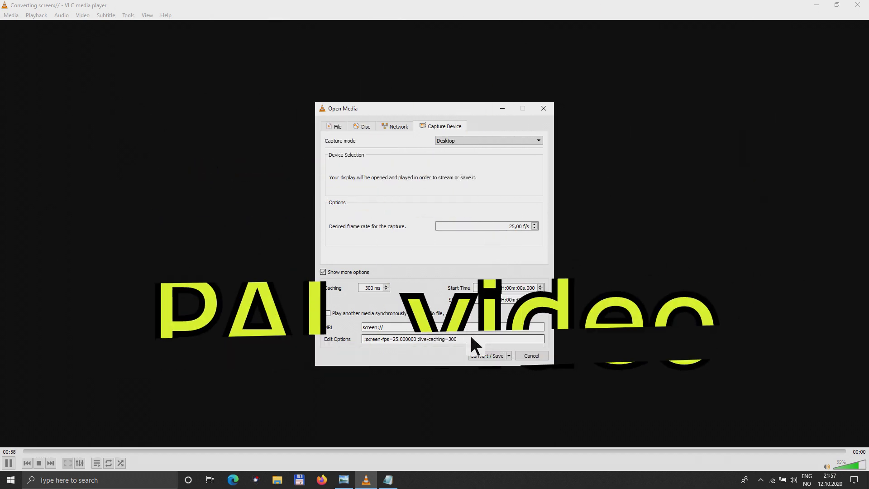
{"action": "left_click", "coordinate": [471, 337]}
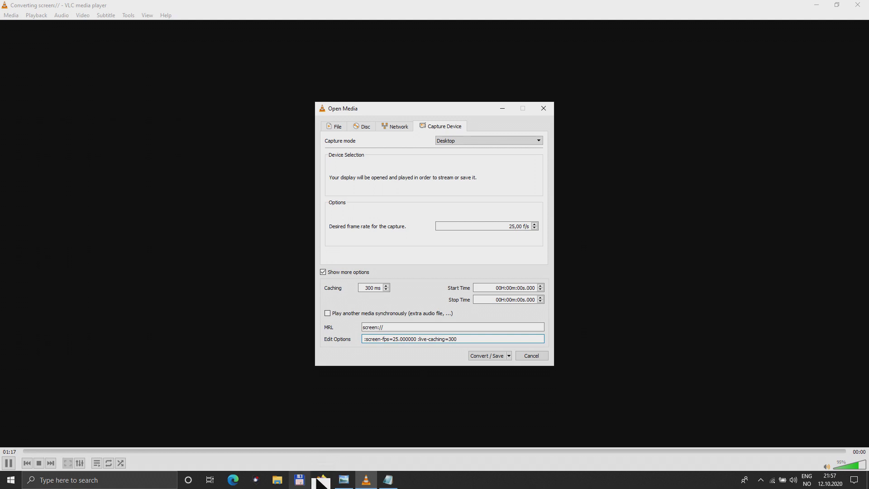
Open the arrow picture in Paint and resize it by pixels to 42 × 42
{"action": "left_click", "coordinate": [325, 481]}
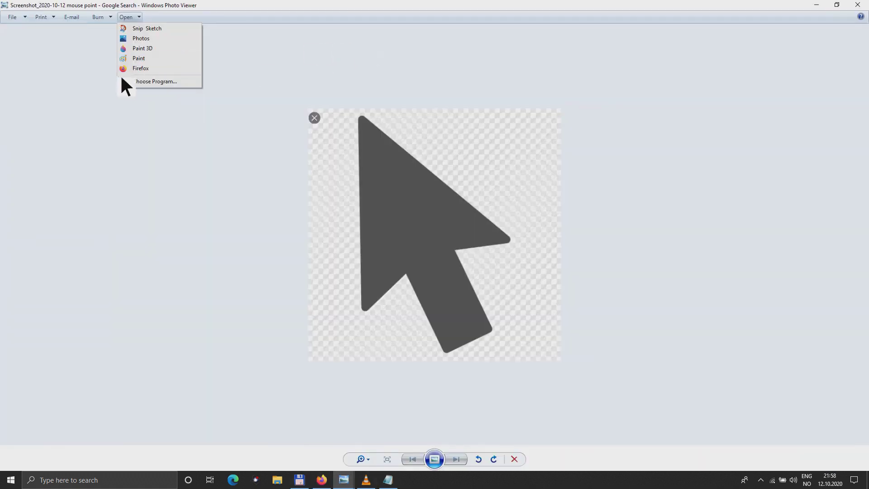
{"action": "left_click", "coordinate": [146, 59]}
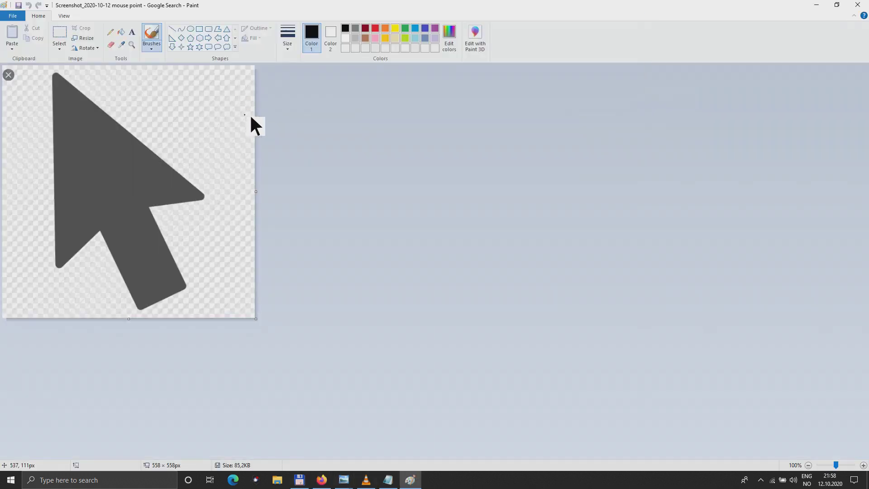
{"action": "left_click", "coordinate": [84, 38]}
{"action": "type", "text": "42"}
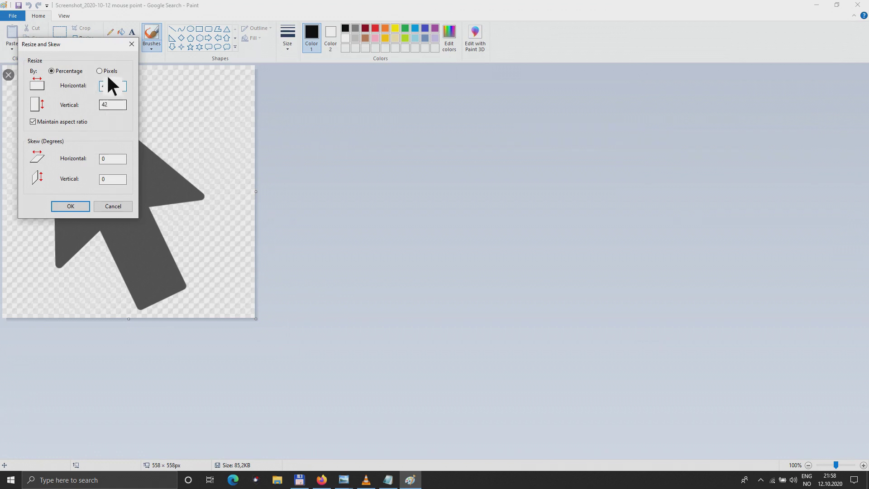
{"action": "left_click", "coordinate": [99, 71]}
{"action": "type", "text": "42"}
{"action": "left_click", "coordinate": [77, 206]}
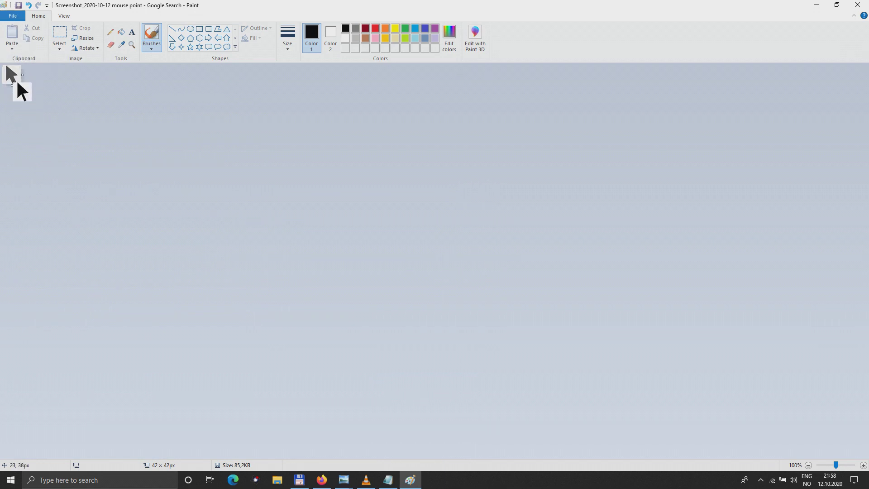
Save the image as PNG named mouse, accepting the transparency warning
{"action": "left_click", "coordinate": [13, 16]}
{"action": "left_click", "coordinate": [45, 89]}
{"action": "type", "text": "mouse"}
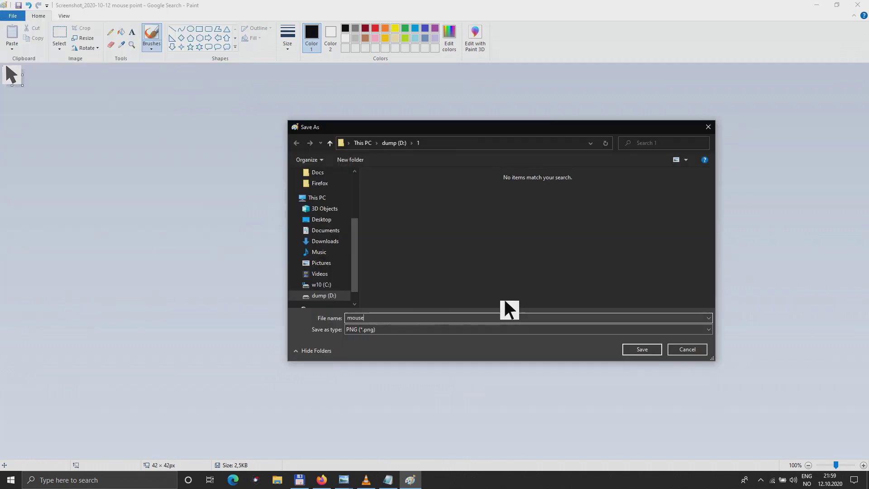
{"action": "left_click", "coordinate": [372, 327]}
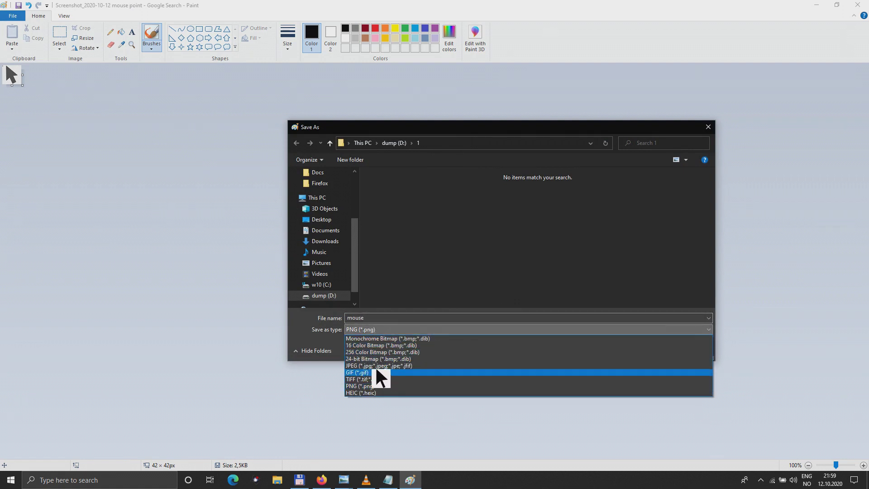
{"action": "left_click", "coordinate": [378, 329]}
{"action": "left_click", "coordinate": [642, 349]}
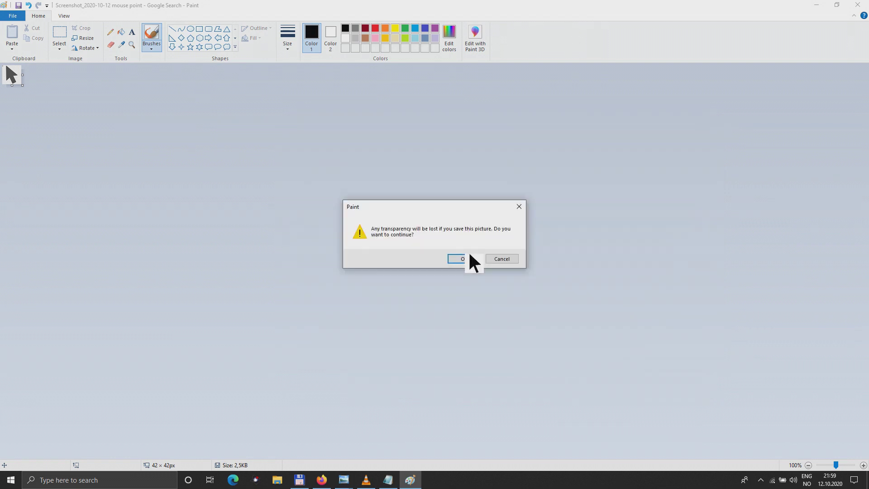
{"action": "left_click", "coordinate": [469, 259]}
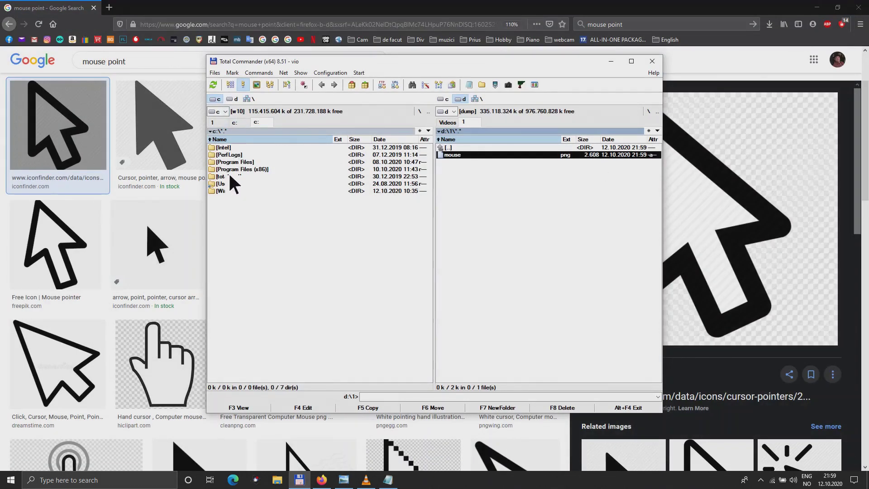
Navigate the left panel to C:\Program Files\VideoLAN\VLC
{"action": "double_click", "coordinate": [235, 162]}
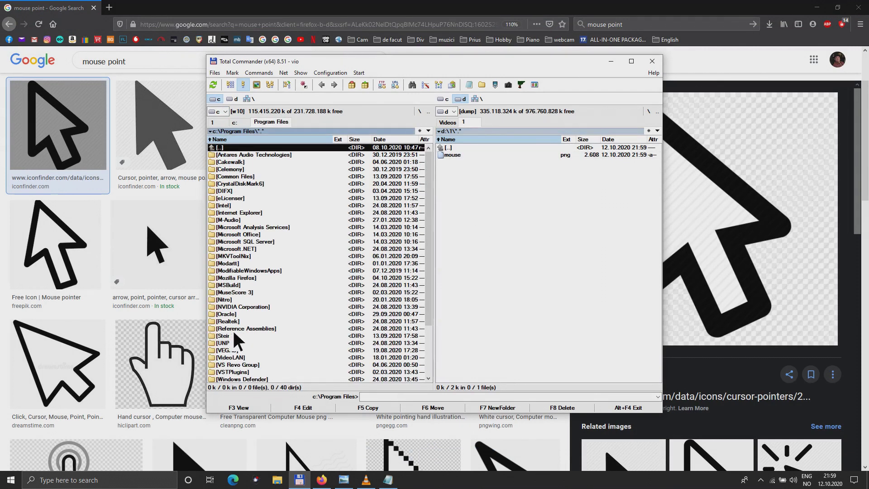
{"action": "double_click", "coordinate": [227, 356]}
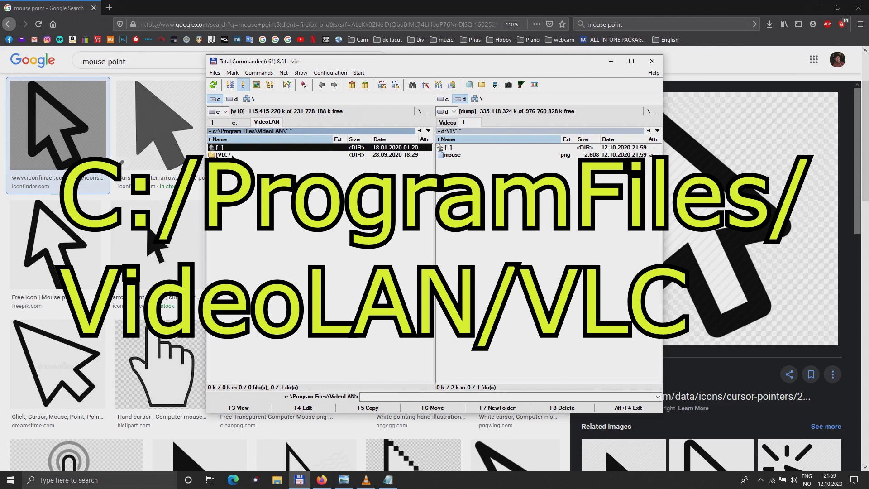
{"action": "double_click", "coordinate": [226, 155]}
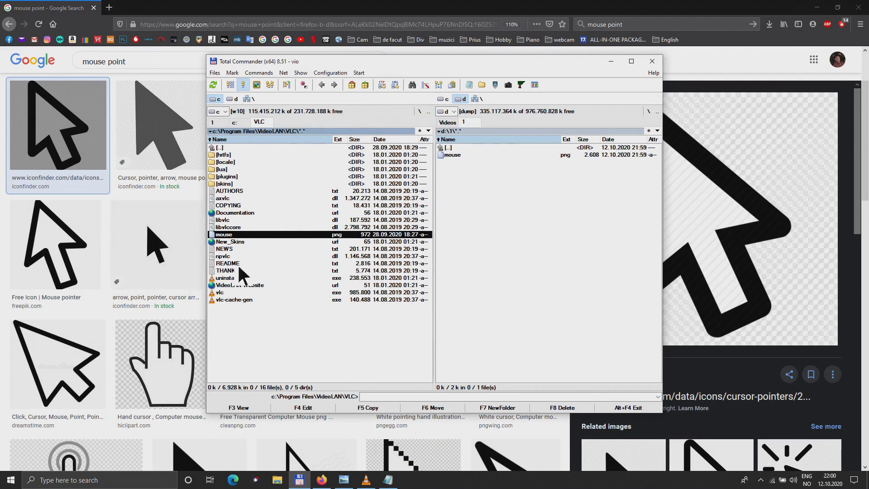
Return to the VLC capture setup and redisplay its extra capture options
{"action": "left_click", "coordinate": [300, 480]}
{"action": "left_click", "coordinate": [366, 480]}
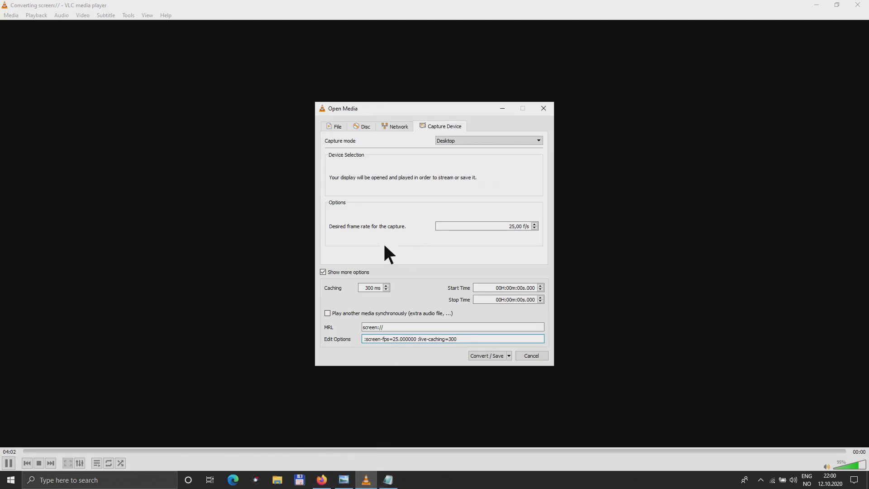
{"action": "left_click", "coordinate": [327, 273]}
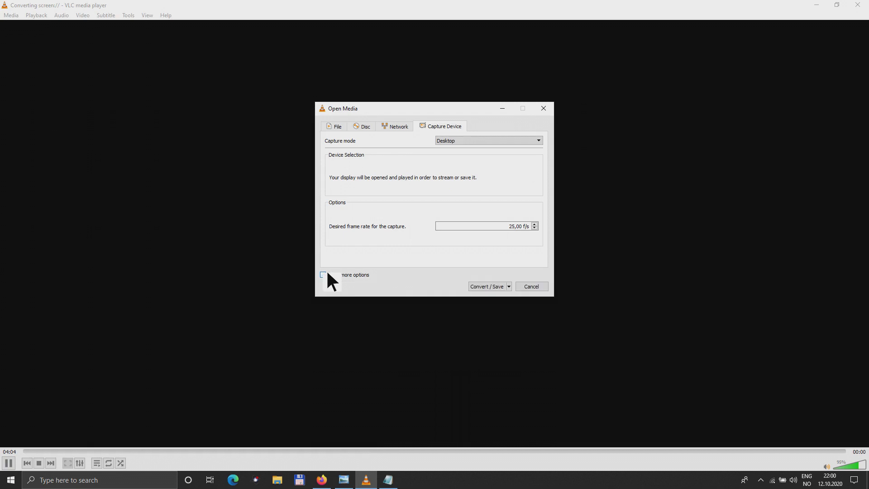
{"action": "left_click", "coordinate": [327, 274]}
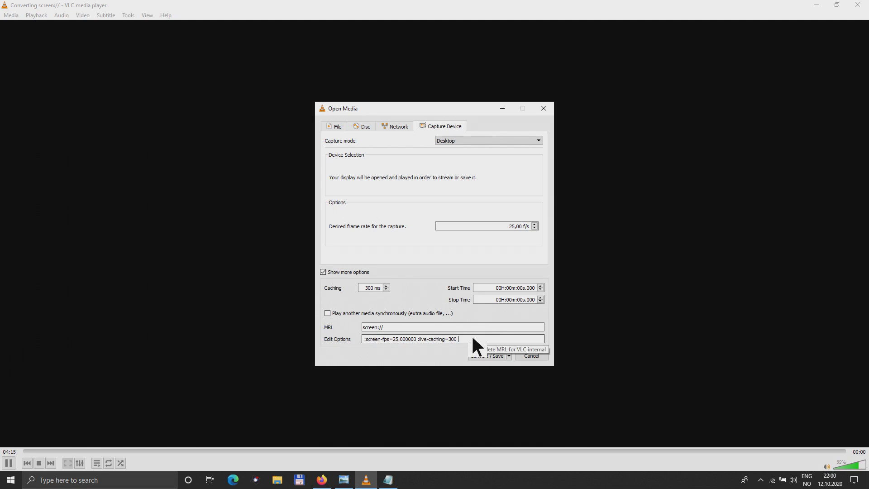
Copy the :screen-mouse-image=mouse.png line from Notepad and paste it at the end of Edit Options
{"action": "left_click", "coordinate": [388, 479]}
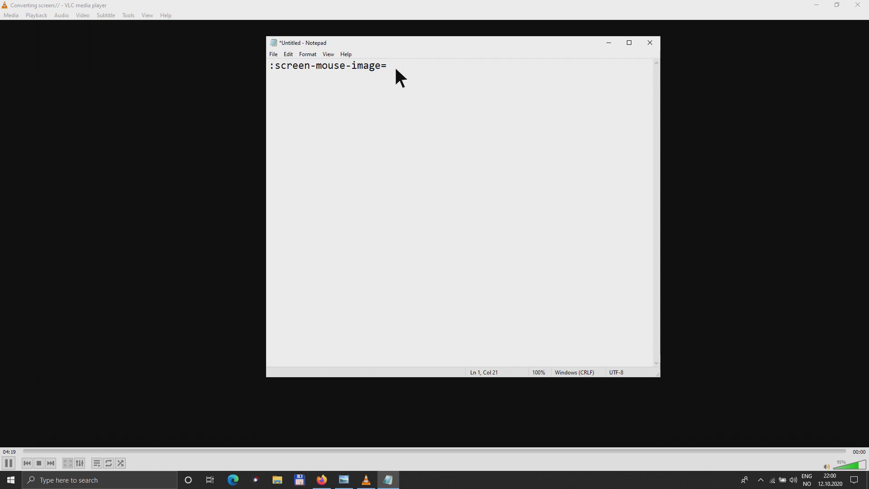
{"action": "type", "text": "mouse.png"}
{"action": "left_click", "coordinate": [272, 75], "text": "shift"}
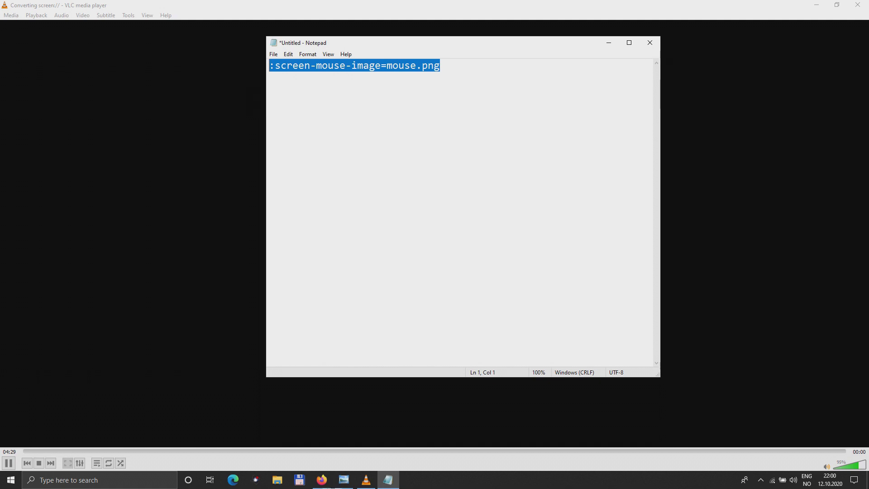
{"action": "left_click", "coordinate": [366, 480]}
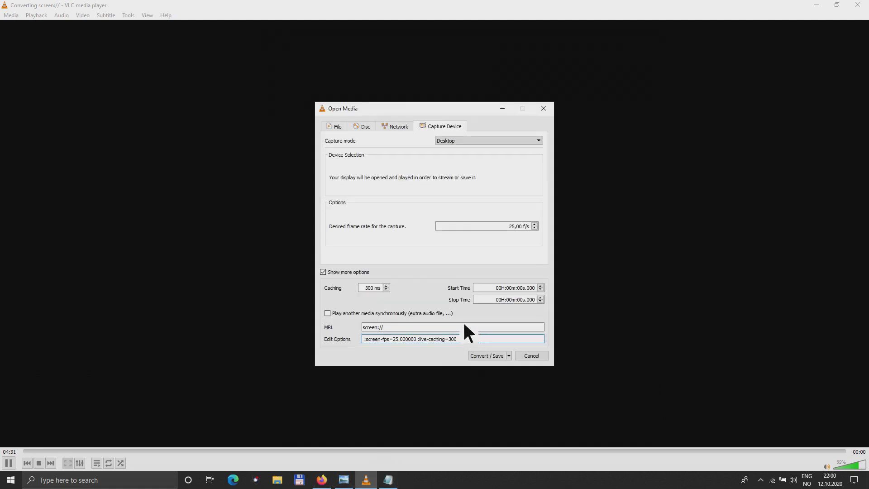
{"action": "left_click", "coordinate": [465, 336]}
{"action": "type", "text": ":screen-mouse-image=mouse.png"}
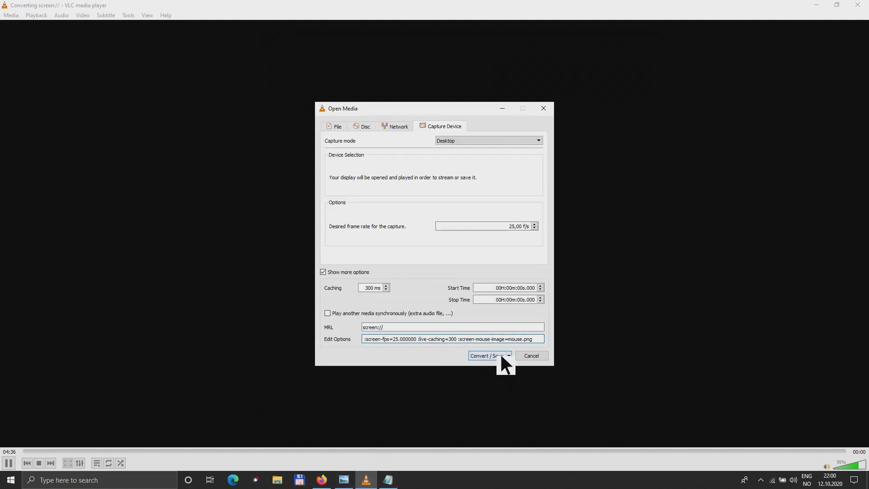
Set the Video - H.264 + MP3 (MP4) profile with destination file D:\2\test.mp4
{"action": "left_click", "coordinate": [487, 356]}
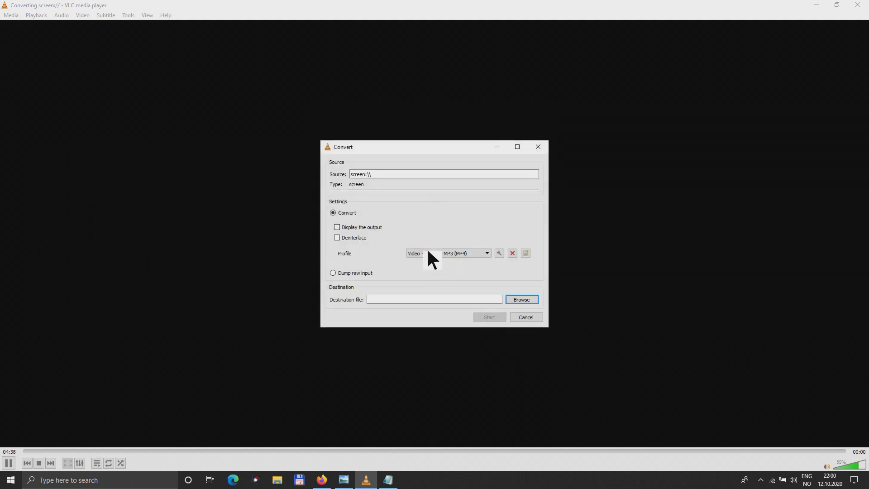
{"action": "left_click", "coordinate": [525, 298]}
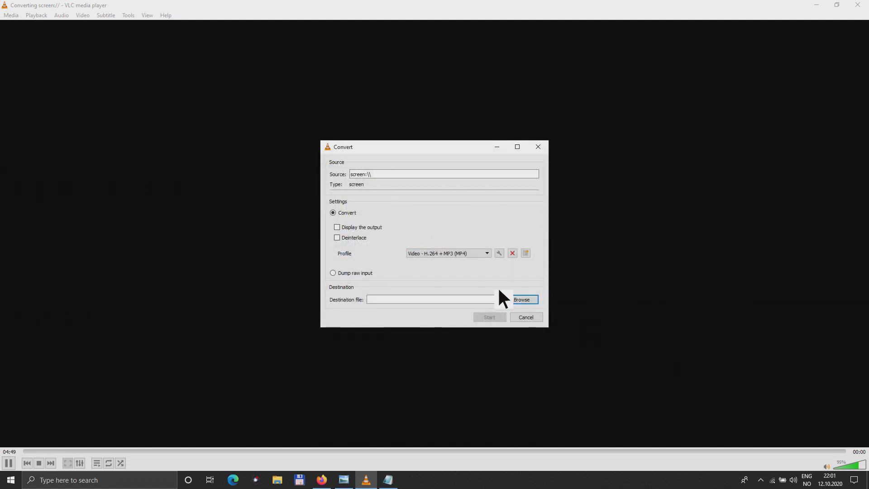
{"action": "left_click", "coordinate": [525, 299]}
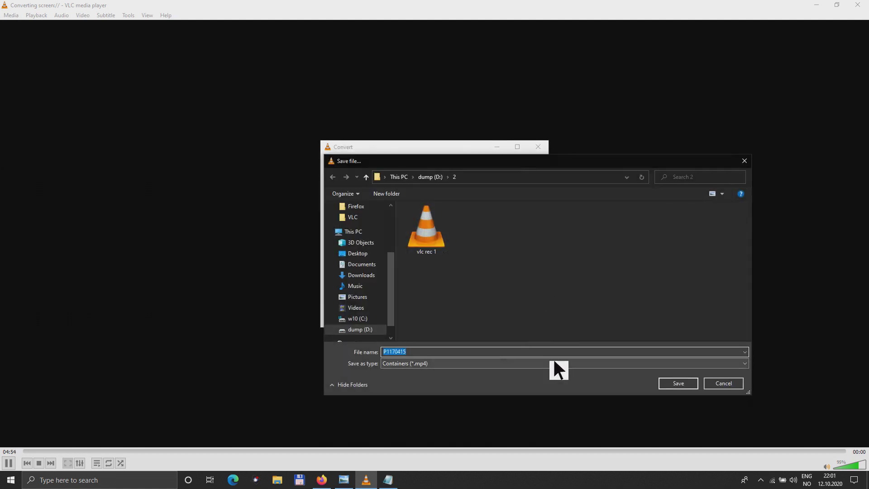
{"action": "key", "text": "BackSpace"}
{"action": "type", "text": "test"}
{"action": "left_click", "coordinate": [691, 381]}
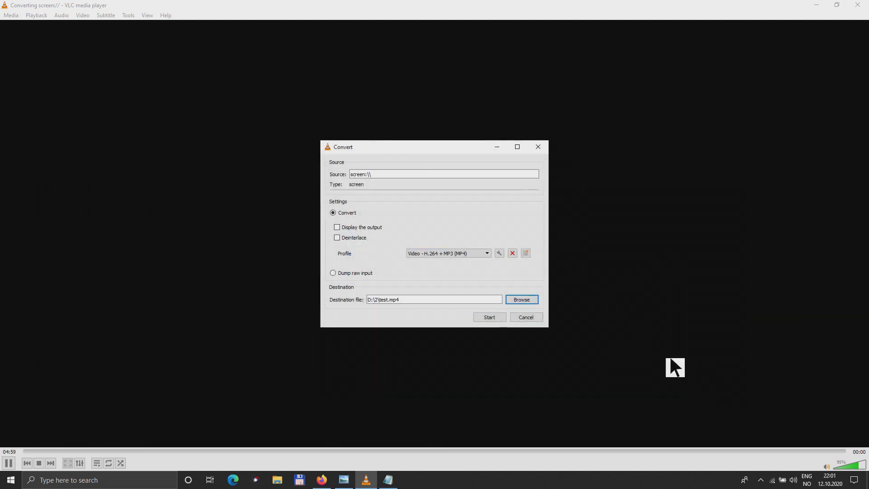
Start the VLC desktop recording and launch VEGAS Pro 18 from the desktop
{"action": "left_click", "coordinate": [490, 317]}
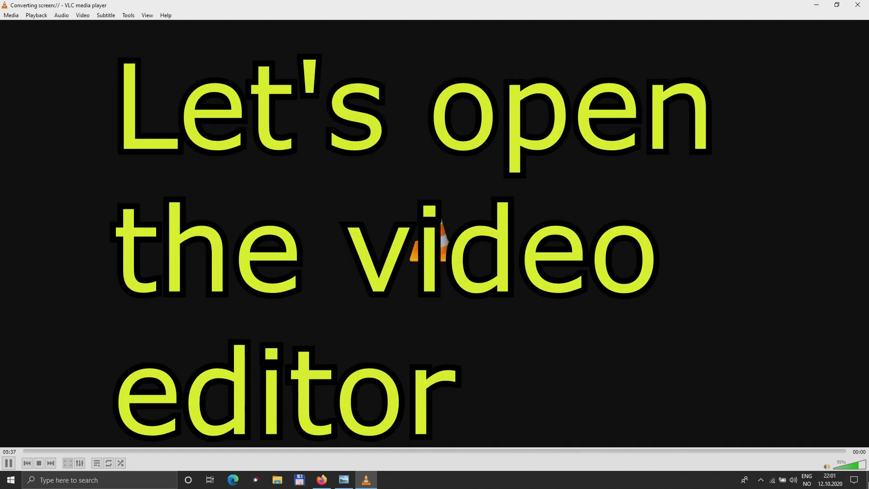
{"action": "key", "text": "super+d"}
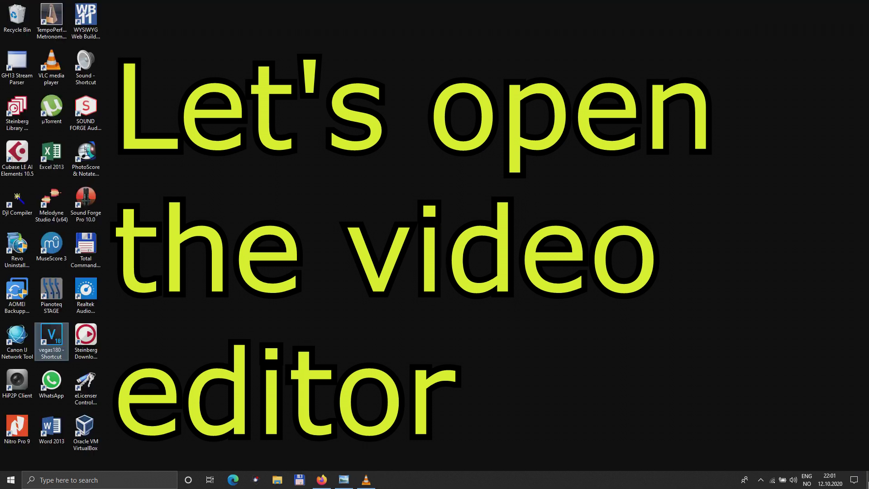
{"action": "double_click", "coordinate": [60, 340]}
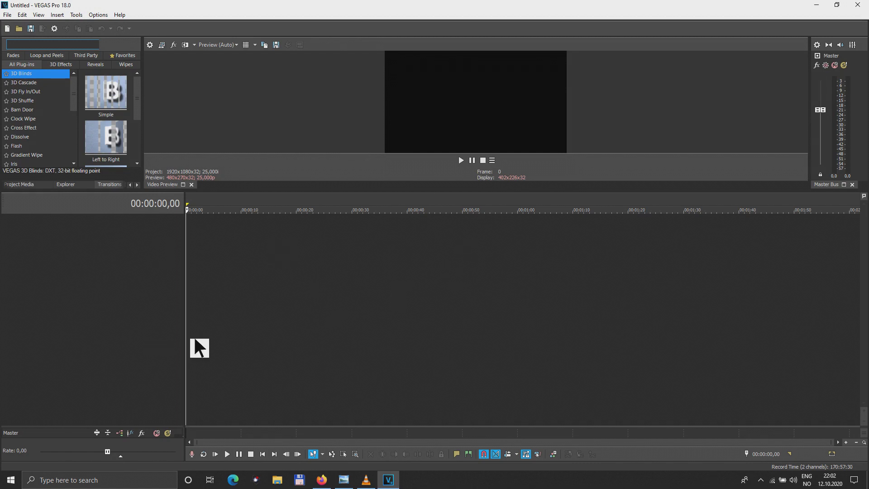
Browse Total Commander to D:\2 and drop the 1 intro clip onto the timeline
{"action": "left_click", "coordinate": [300, 480]}
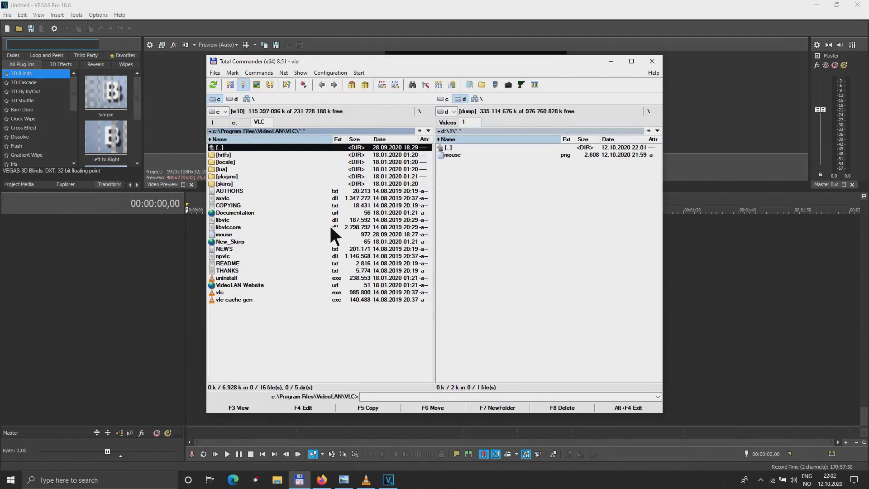
{"action": "left_click", "coordinate": [419, 111]}
{"action": "left_click", "coordinate": [235, 97]}
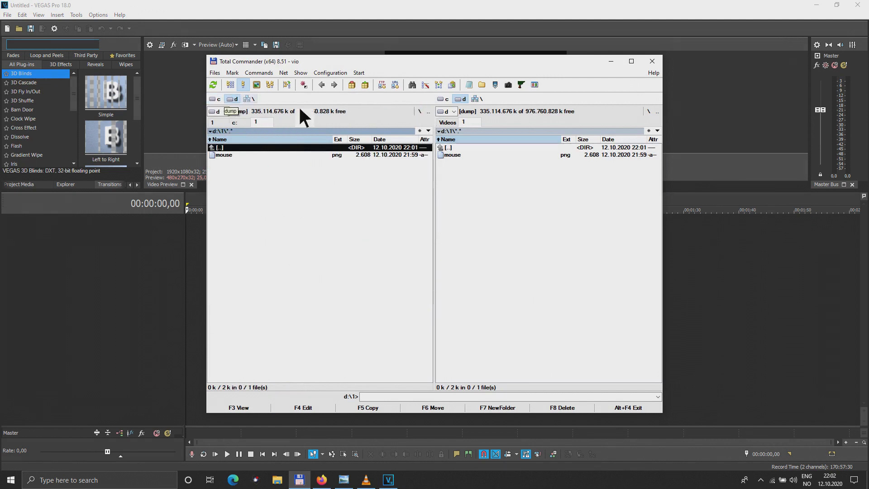
{"action": "left_click", "coordinate": [454, 148]}
{"action": "double_click", "coordinate": [454, 148]}
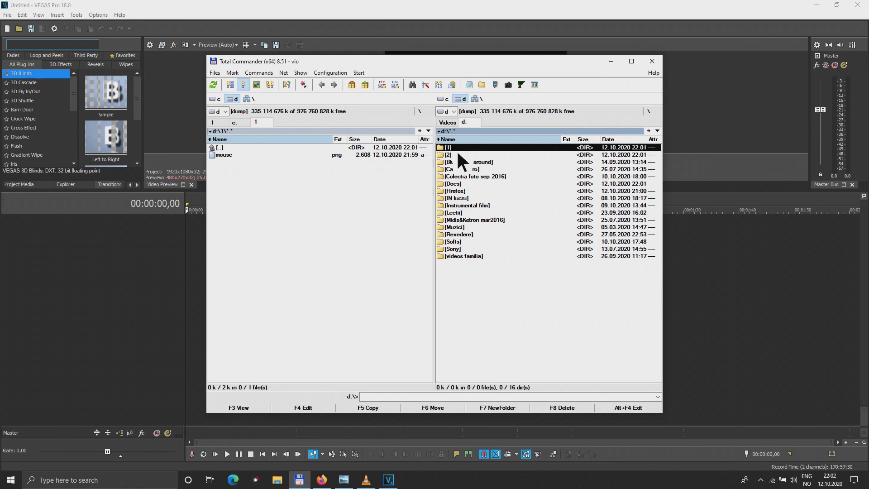
{"action": "double_click", "coordinate": [458, 155]}
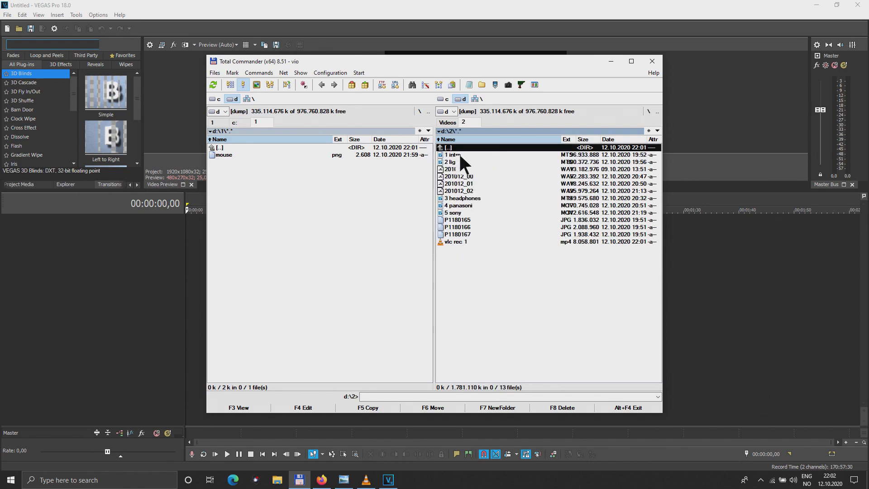
{"action": "left_click_drag", "start_coordinate": [458, 154], "coordinate": [195, 240]}
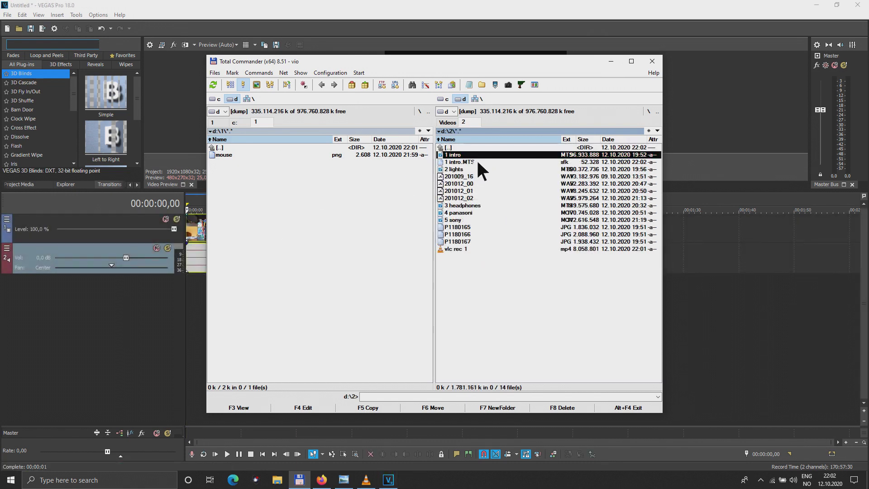
Append the 2 lights and 3 headphones clips after the intro
{"action": "left_click_drag", "start_coordinate": [452, 59], "coordinate": [679, 88]}
{"action": "left_click_drag", "start_coordinate": [686, 198], "coordinate": [395, 226]}
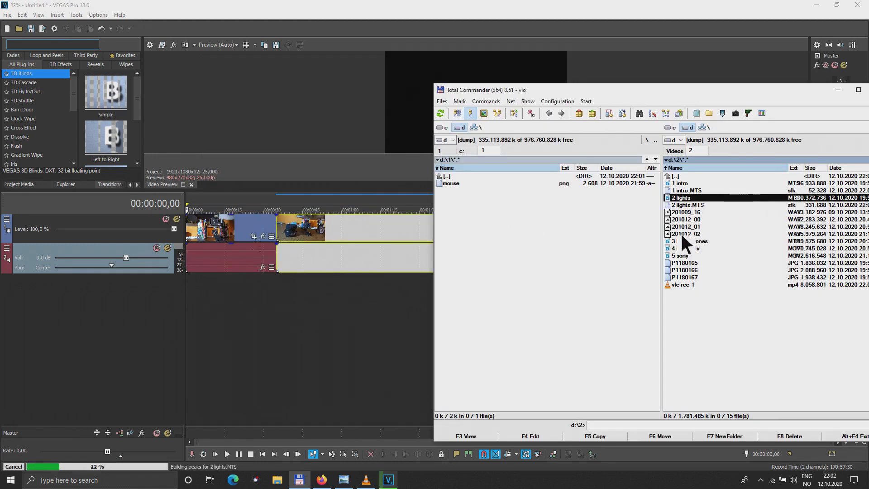
{"action": "left_click_drag", "start_coordinate": [600, 90], "coordinate": [272, 89]}
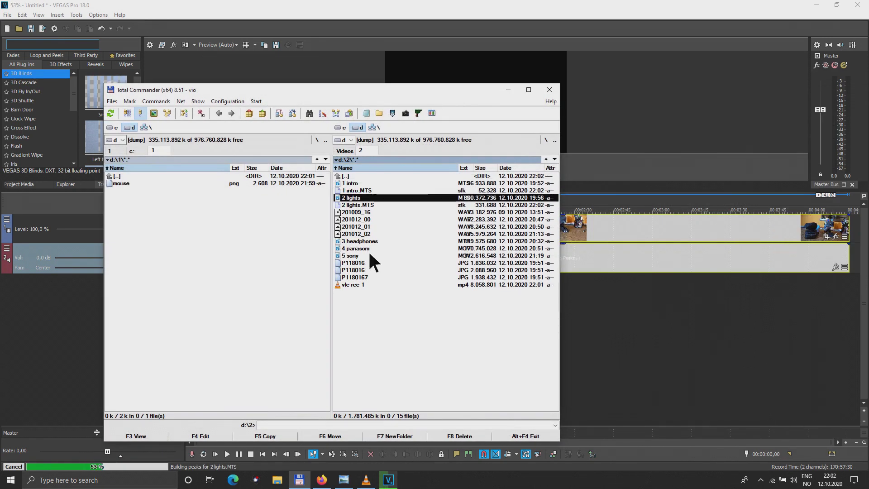
{"action": "left_click_drag", "start_coordinate": [359, 241], "coordinate": [853, 247]}
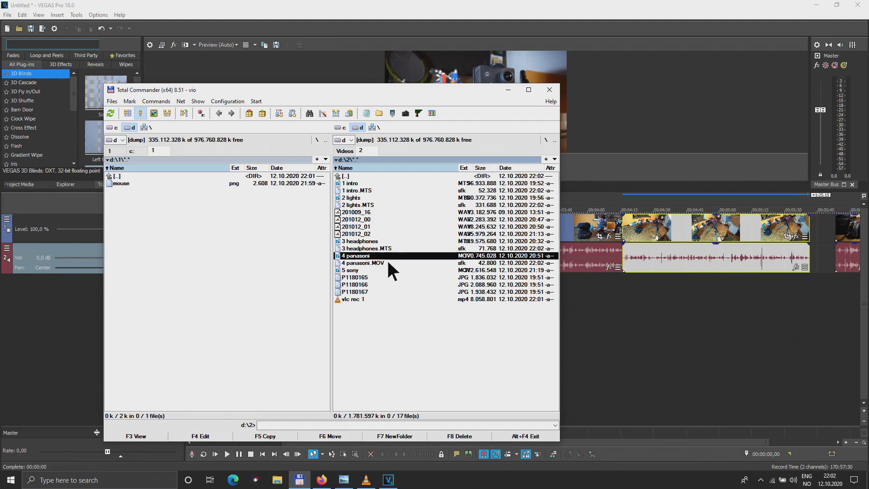
{"action": "left_click_drag", "start_coordinate": [389, 263], "coordinate": [849, 242]}
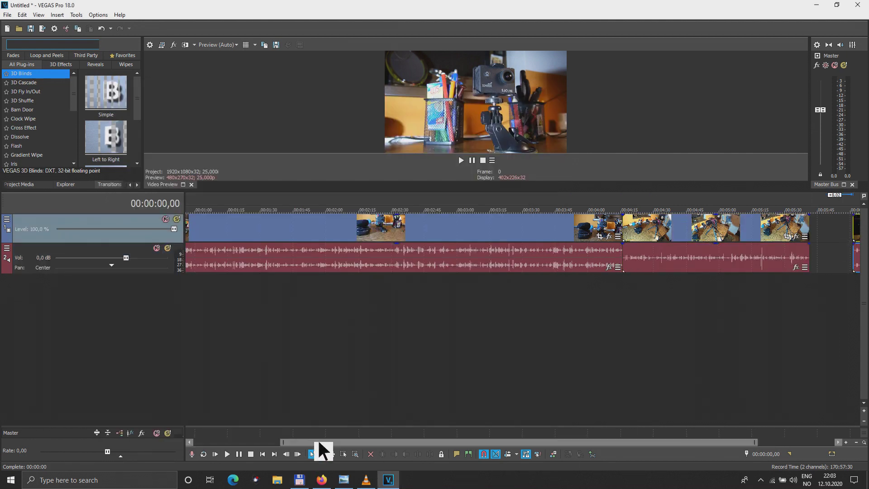
{"action": "left_click_drag", "start_coordinate": [320, 443], "coordinate": [403, 443]}
{"action": "left_click_drag", "start_coordinate": [770, 232], "coordinate": [837, 237]}
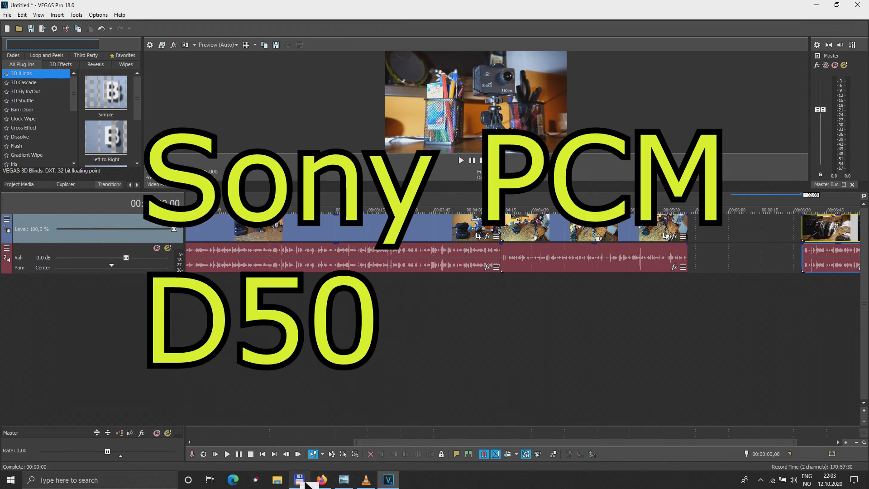
Add the 5 sony clip, move its video and audio to tracks 1–2, butted to the previous clip
{"action": "left_click", "coordinate": [304, 482]}
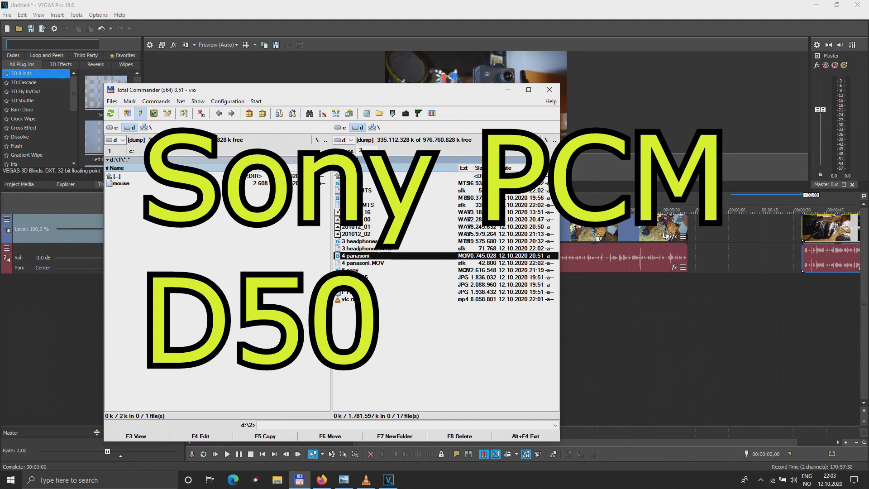
{"action": "left_click_drag", "start_coordinate": [355, 270], "coordinate": [710, 306]}
{"action": "left_click", "coordinate": [829, 225]}
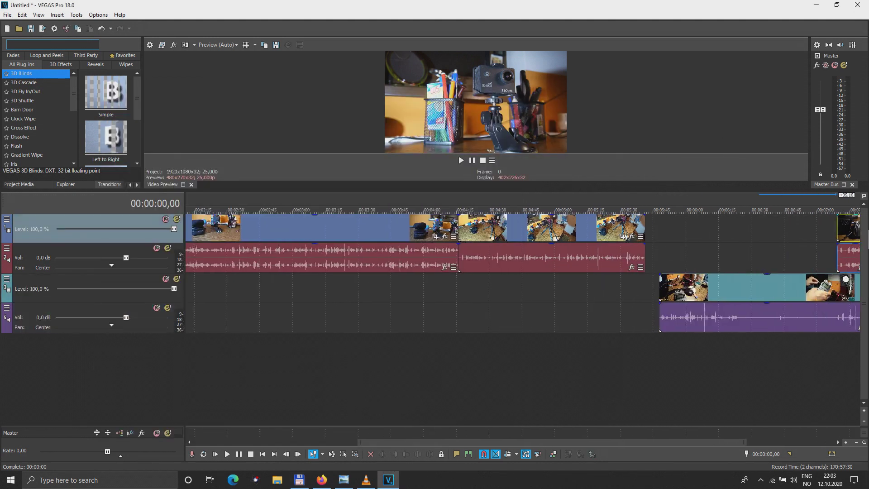
{"action": "scroll", "coordinate": [521, 272], "scroll_direction": "right", "scroll_amount": 5}
{"action": "left_click_drag", "start_coordinate": [495, 288], "coordinate": [495, 229]}
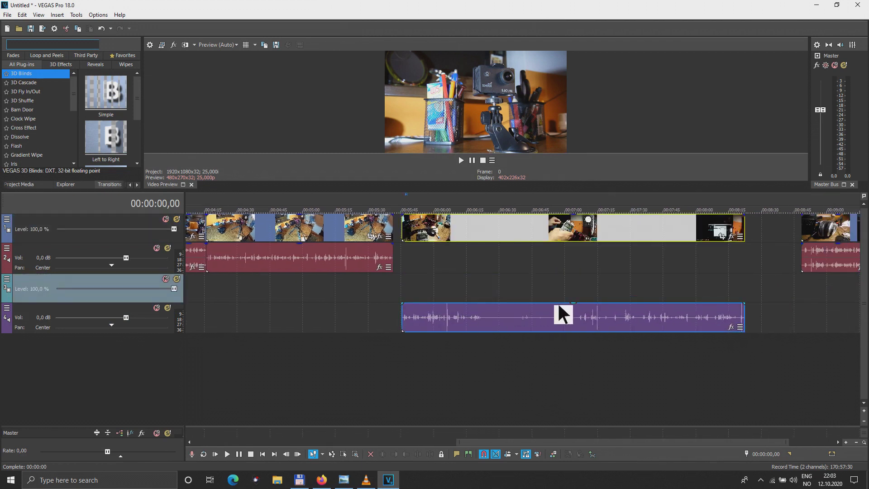
{"action": "left_click_drag", "start_coordinate": [563, 314], "coordinate": [554, 270]}
{"action": "left_click_drag", "start_coordinate": [821, 242], "coordinate": [757, 248]}
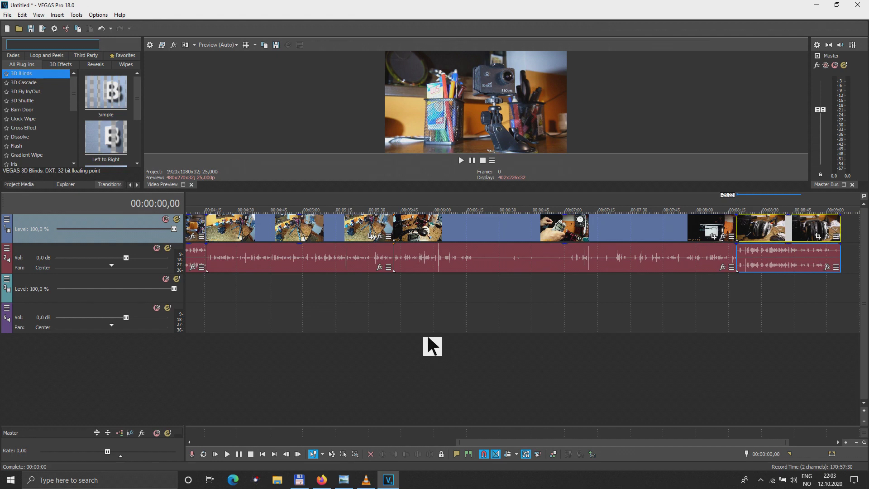
Play the project from the start and lower the intro audio gain to -Inf dB
{"action": "key", "text": "Home"}
{"action": "key", "text": "space"}
{"action": "left_click_drag", "start_coordinate": [406, 199], "coordinate": [403, 243]}
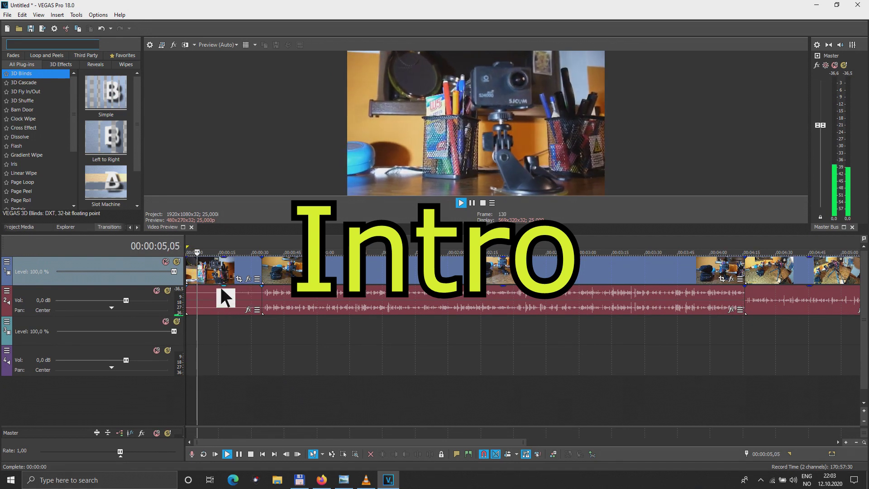
{"action": "left_click_drag", "start_coordinate": [228, 289], "coordinate": [228, 329]}
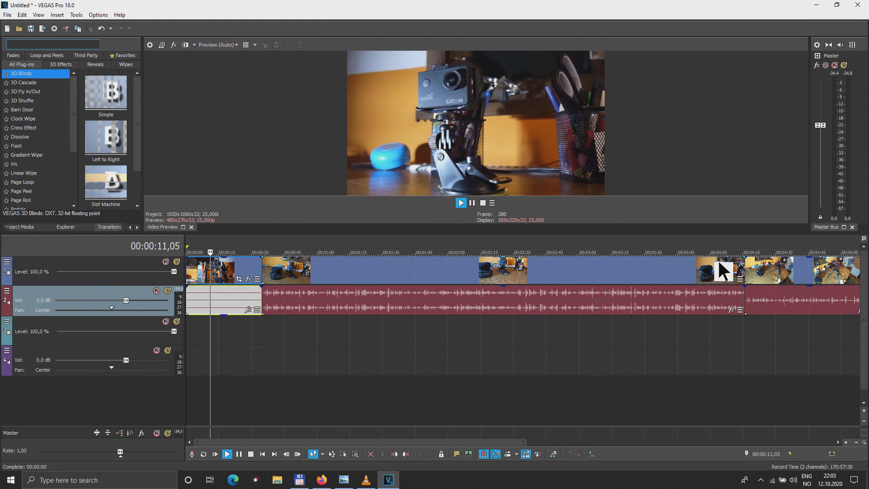
{"action": "key", "text": "space"}
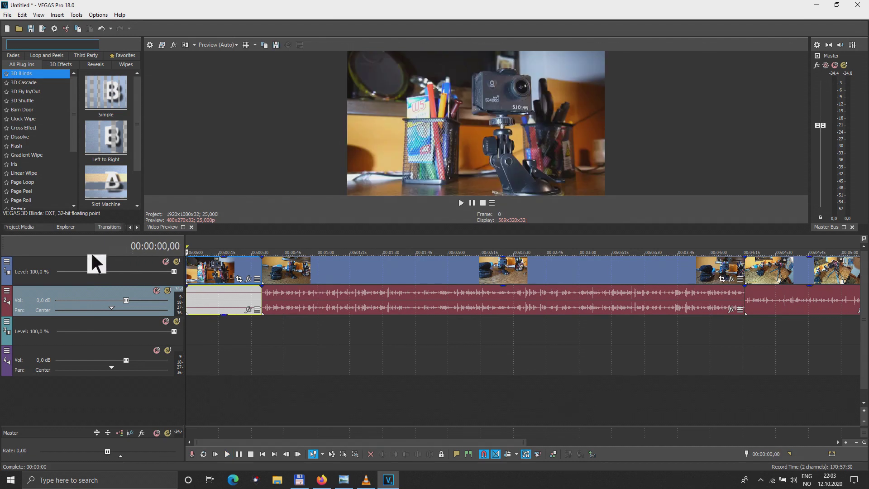
Add VEGAS Brightness and Contrast as Track FX on video track 1 with brightness 0,061
{"action": "left_click", "coordinate": [7, 262]}
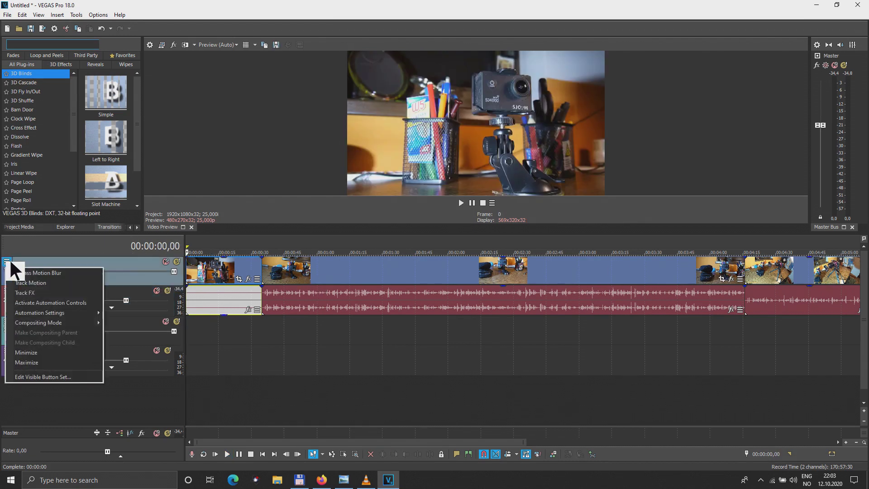
{"action": "left_click", "coordinate": [33, 293]}
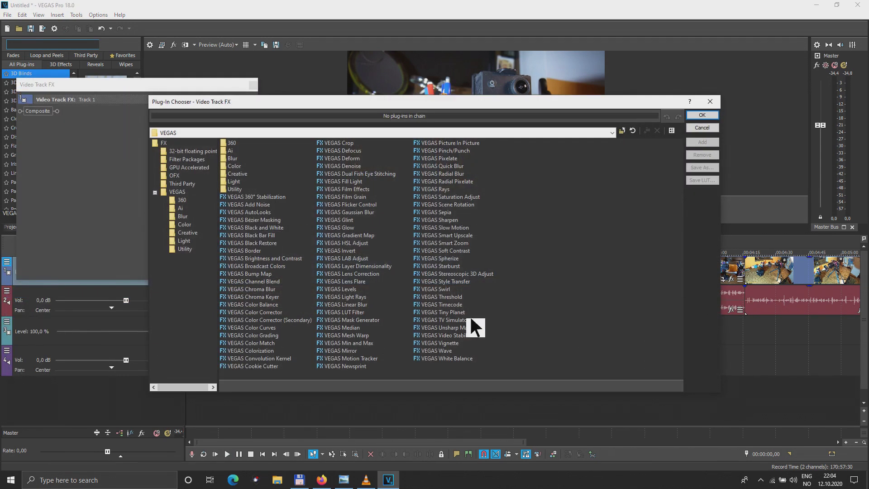
{"action": "double_click", "coordinate": [254, 257]}
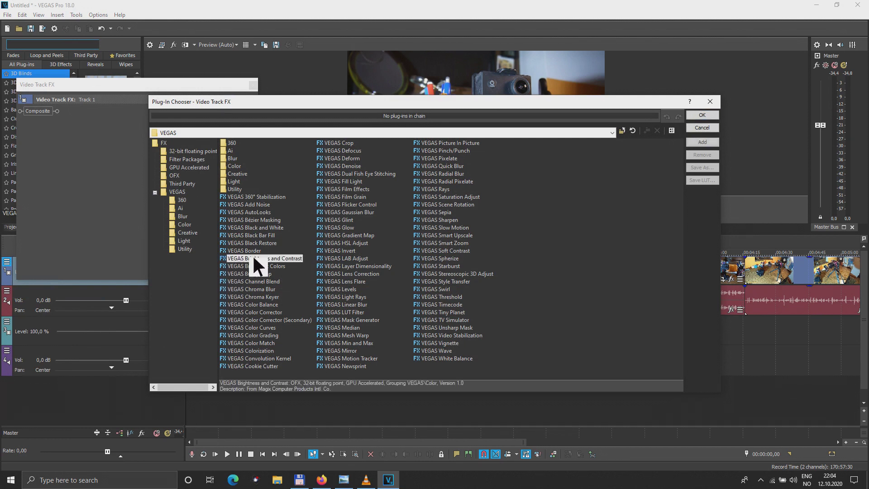
{"action": "left_click", "coordinate": [702, 115]}
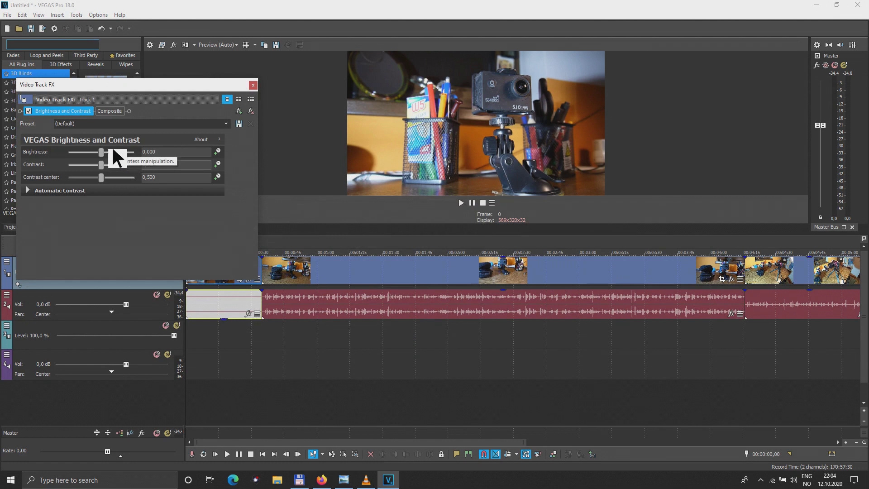
{"action": "left_click", "coordinate": [110, 152]}
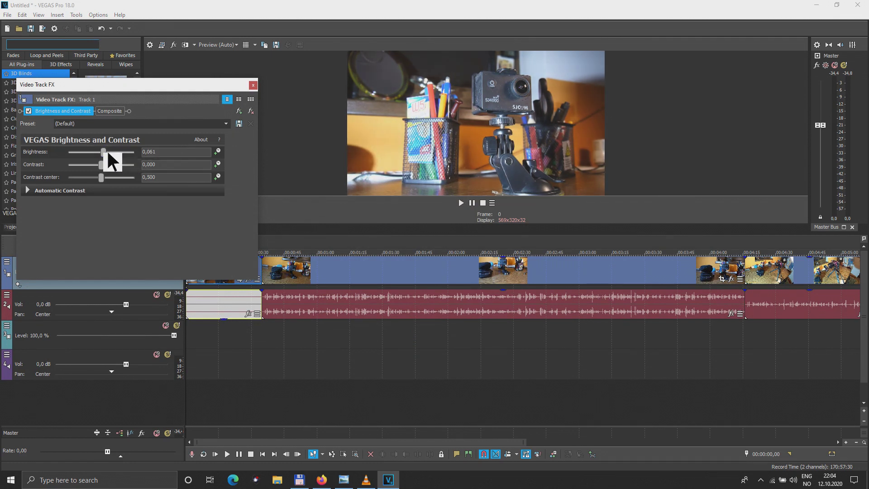
{"action": "left_click_drag", "start_coordinate": [108, 150], "coordinate": [108, 151]}
{"action": "left_click", "coordinate": [253, 85]}
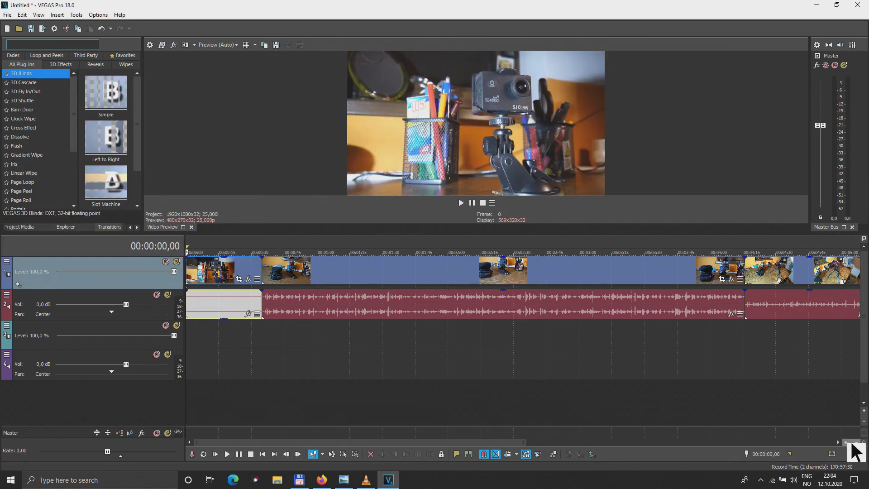
Zoom to the first ten seconds, try a Linear Wipe on the first clip, then undo it
{"action": "left_click_drag", "start_coordinate": [852, 445], "coordinate": [849, 442]}
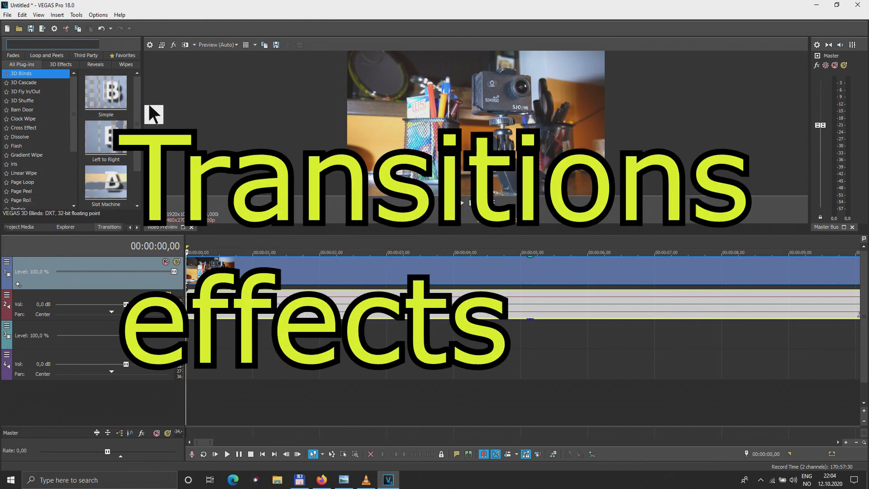
{"action": "left_click", "coordinate": [20, 172]}
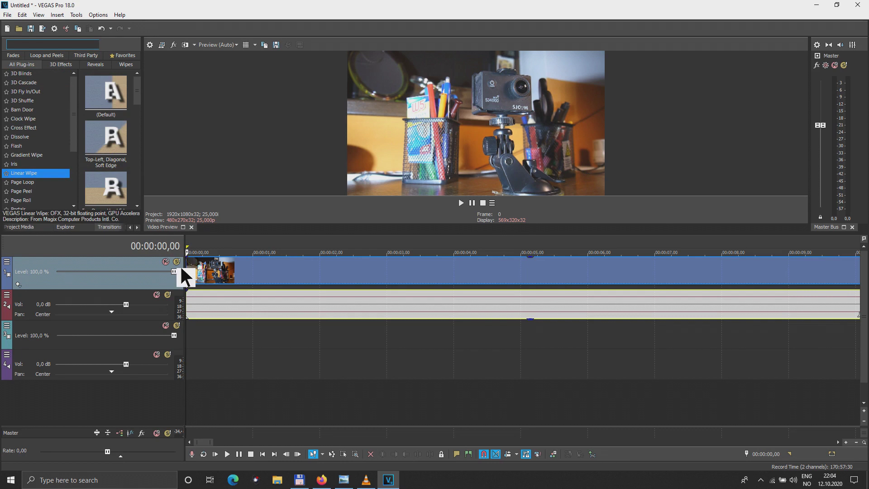
{"action": "left_click_drag", "start_coordinate": [192, 270], "coordinate": [191, 268]}
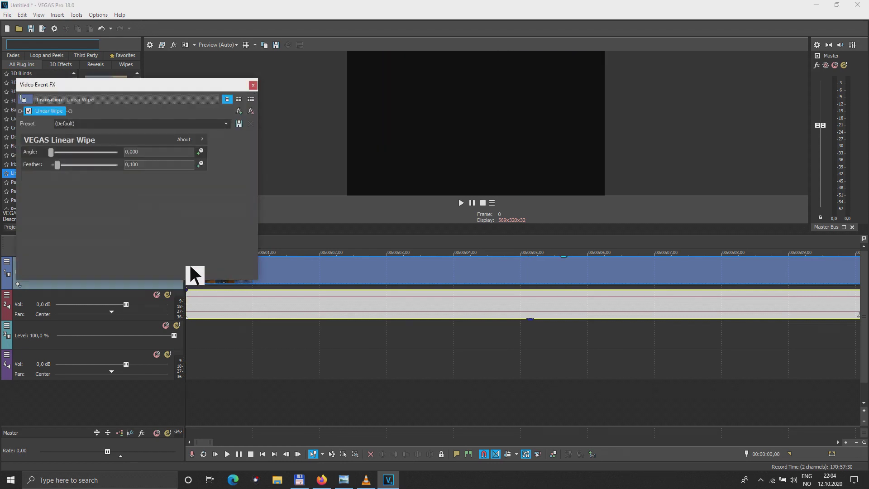
{"action": "left_click", "coordinate": [253, 85]}
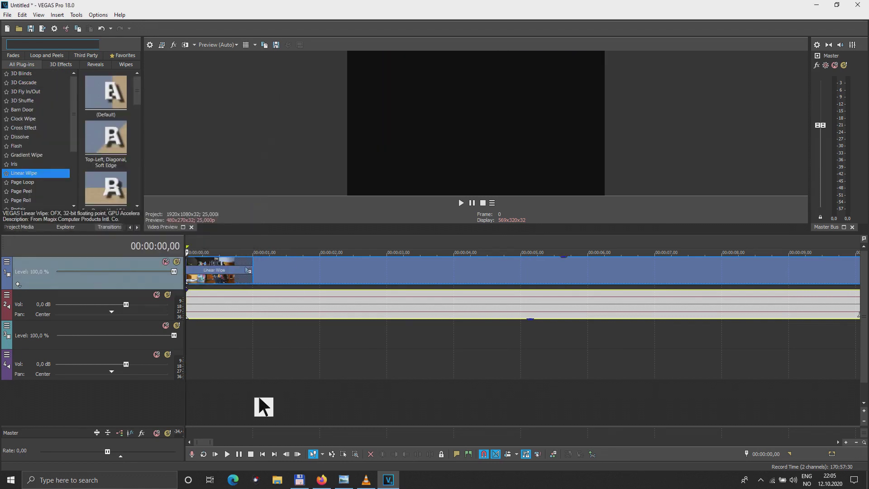
{"action": "key", "text": "space"}
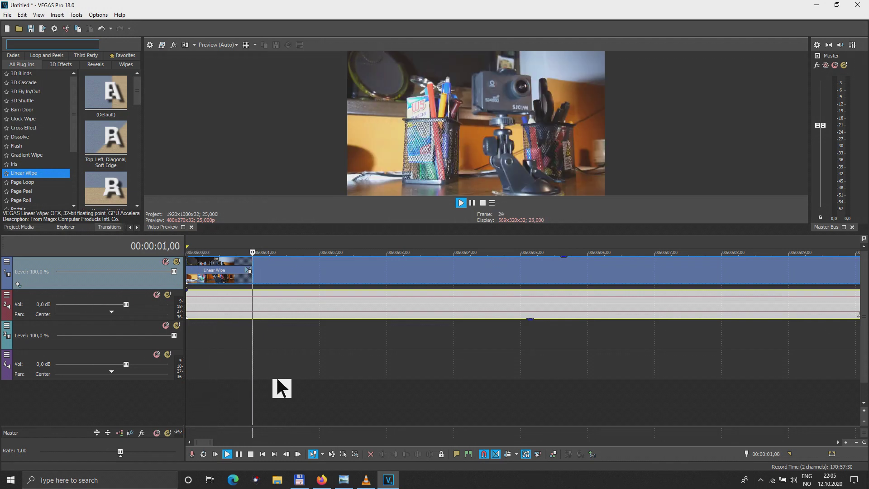
{"action": "key", "text": "space"}
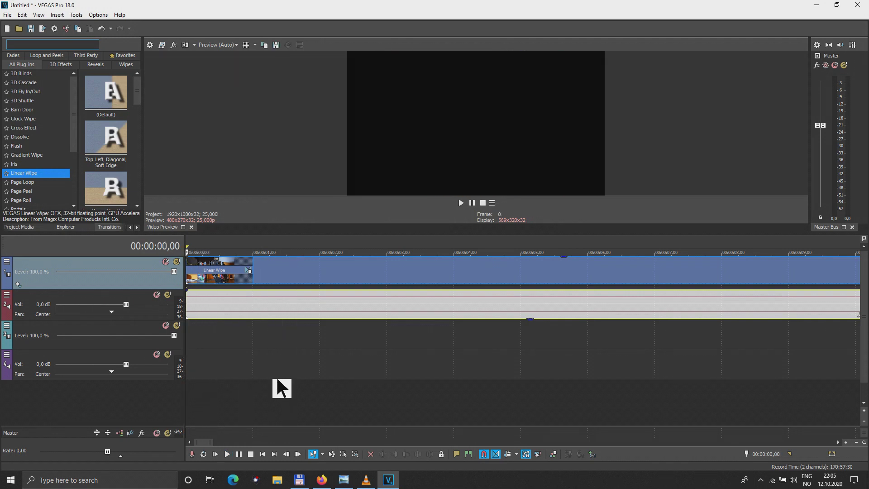
{"action": "key", "text": "ctrl+z"}
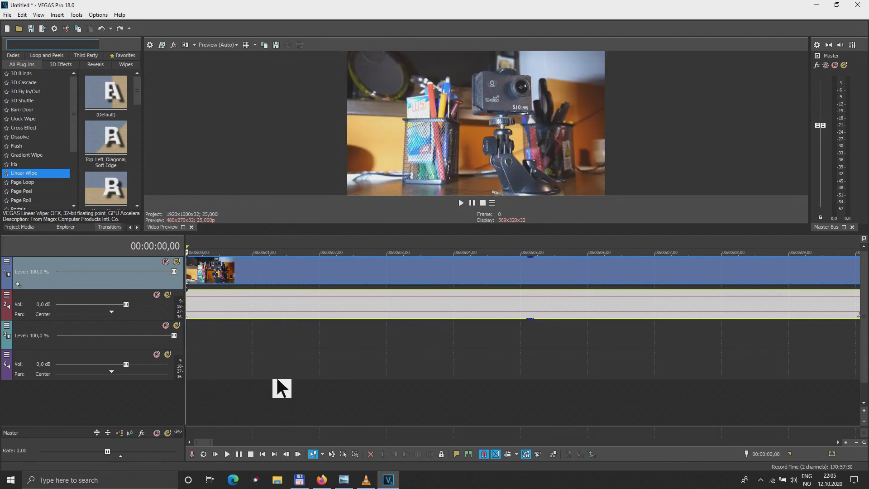
Apply and preview a 3D Fly In/Out transition on the first clip, then undo it
{"action": "left_click", "coordinate": [28, 91]}
{"action": "left_click_drag", "start_coordinate": [104, 93], "coordinate": [192, 276]}
{"action": "left_click", "coordinate": [253, 85]}
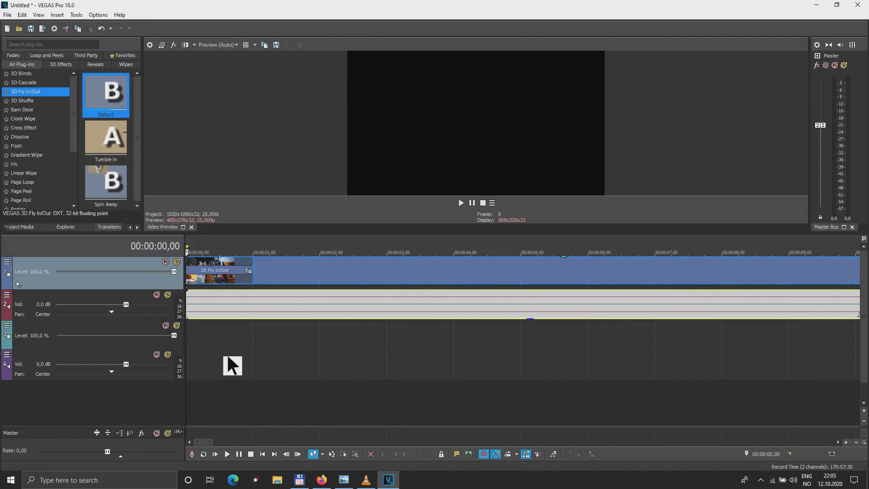
{"action": "key", "text": "space"}
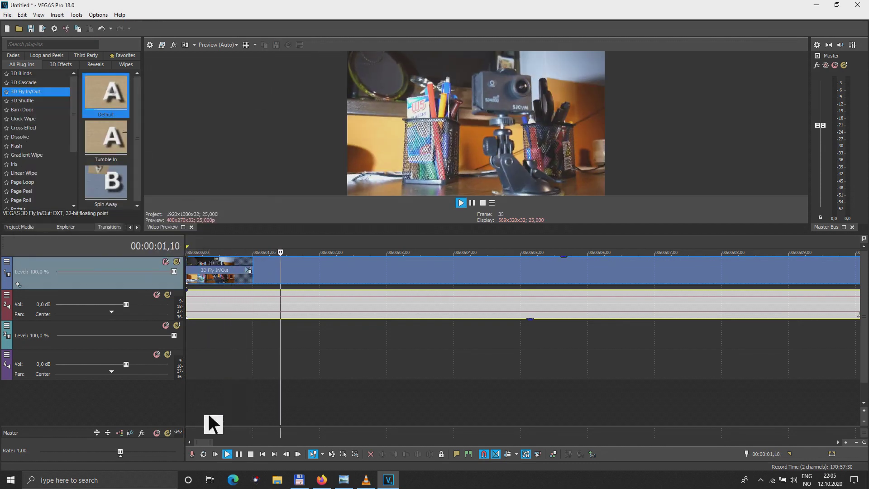
{"action": "key", "text": "space"}
{"action": "key", "text": "space"}
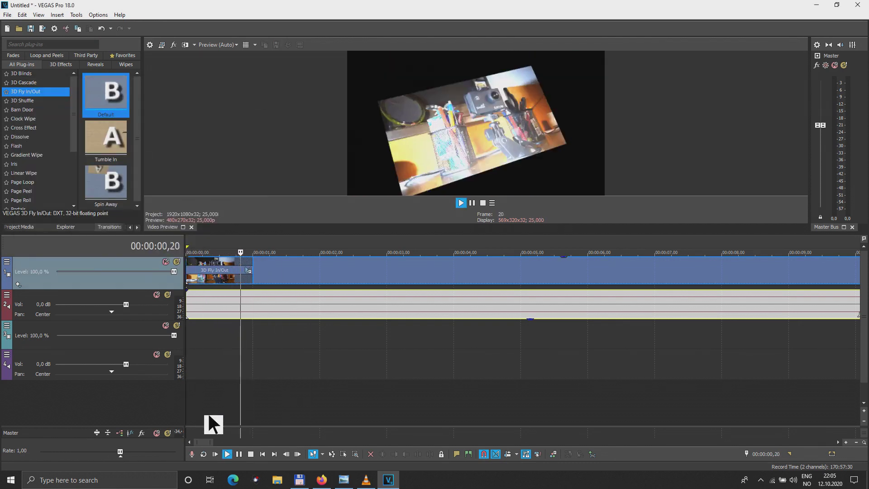
{"action": "key", "text": "space"}
{"action": "key", "text": "ctrl+z"}
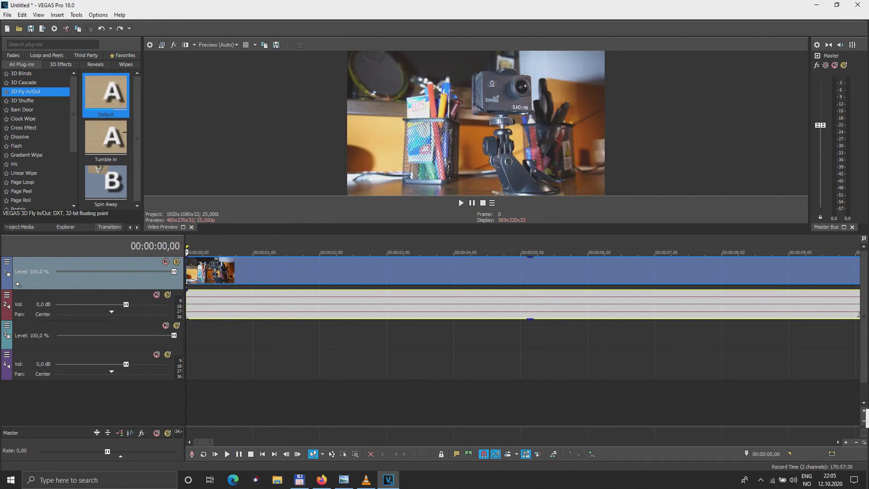
Enlarge track heights and give the opening clip a roughly 1.5 s fade-in, previewing the result
{"action": "left_click", "coordinate": [864, 417]}
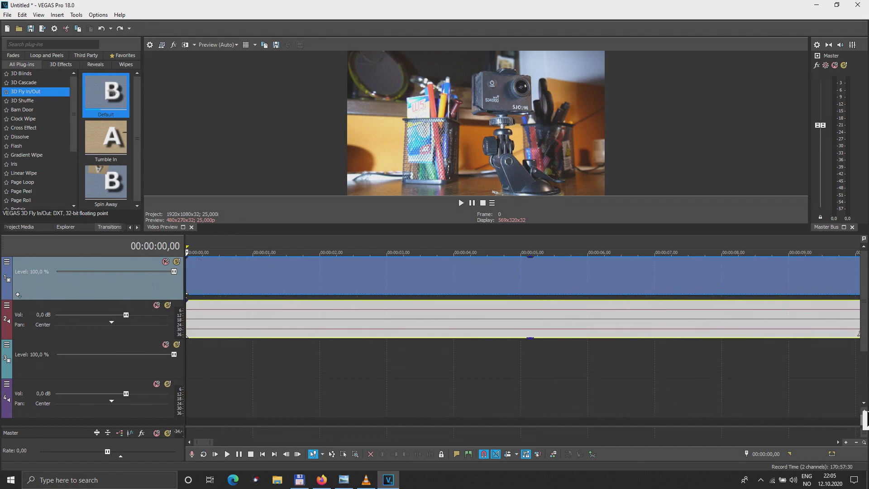
{"action": "left_click", "coordinate": [864, 418]}
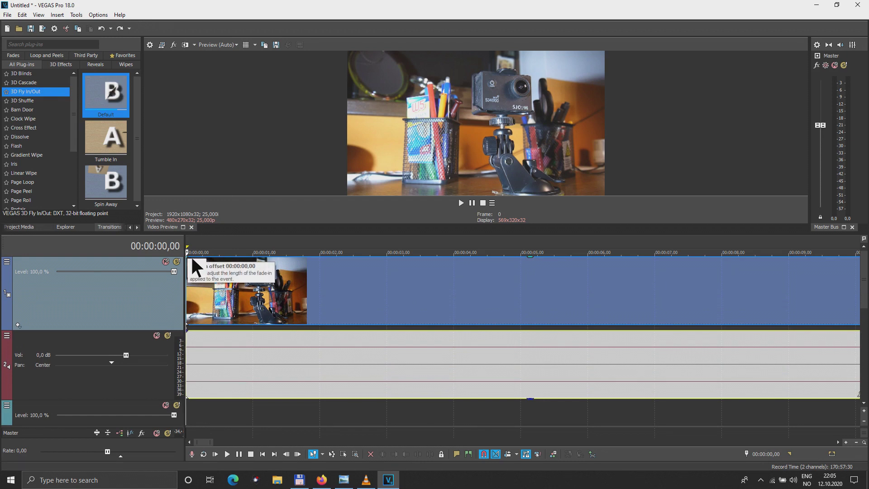
{"action": "left_click", "coordinate": [193, 261]}
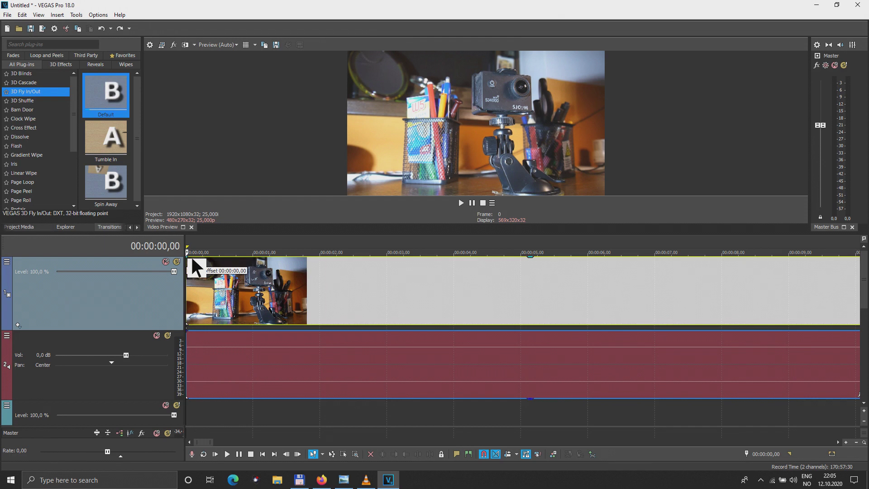
{"action": "left_click_drag", "start_coordinate": [192, 257], "coordinate": [376, 271]}
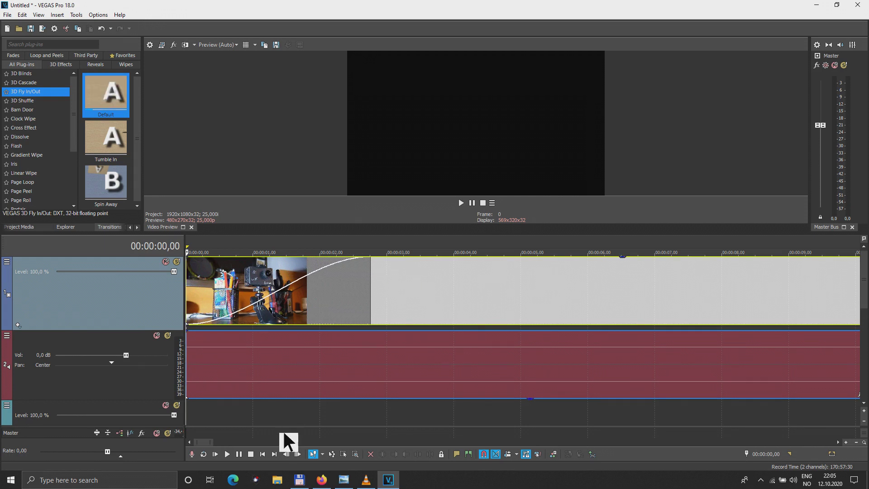
{"action": "key", "text": "space"}
{"action": "key", "text": "space"}
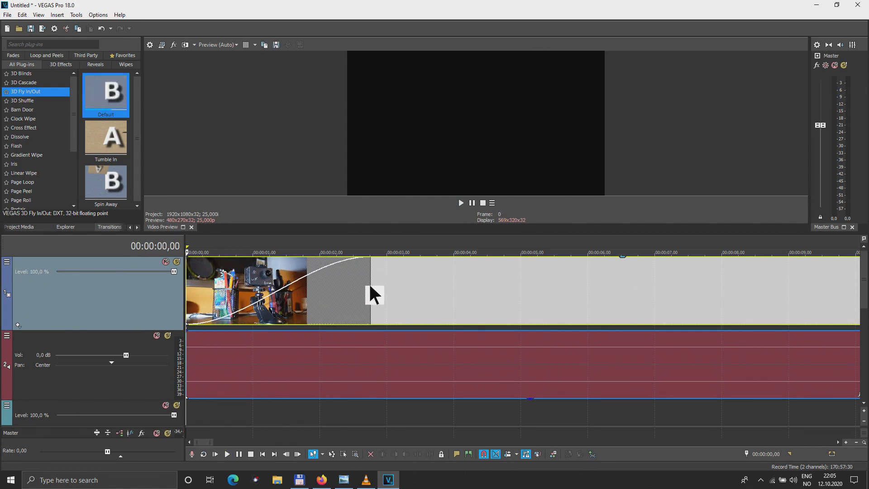
{"action": "left_click_drag", "start_coordinate": [373, 283], "coordinate": [293, 292]}
{"action": "key", "text": "space"}
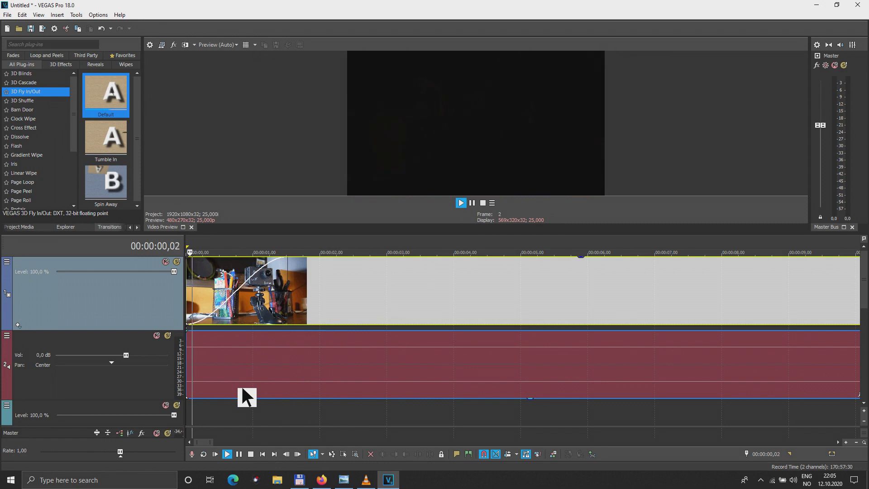
{"action": "key", "text": "space"}
{"action": "scroll", "coordinate": [446, 280], "scroll_direction": "down", "scroll_amount": 5}
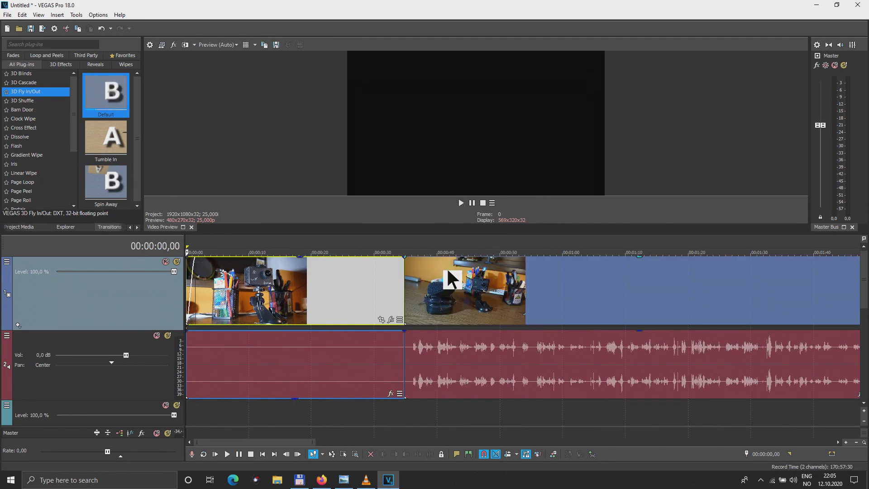
Overlap the second clip onto the first for a crossfade near 33 seconds and preview it
{"action": "left_click", "coordinate": [409, 287]}
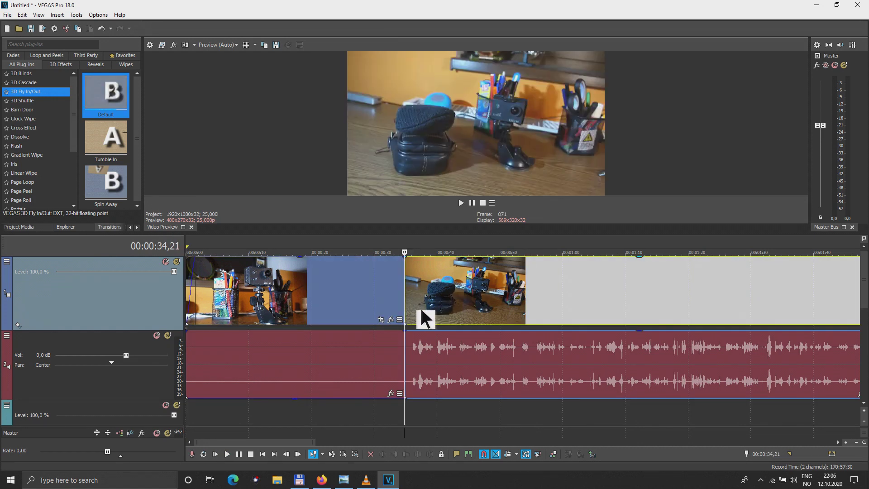
{"action": "left_click_drag", "start_coordinate": [423, 309], "coordinate": [415, 311]}
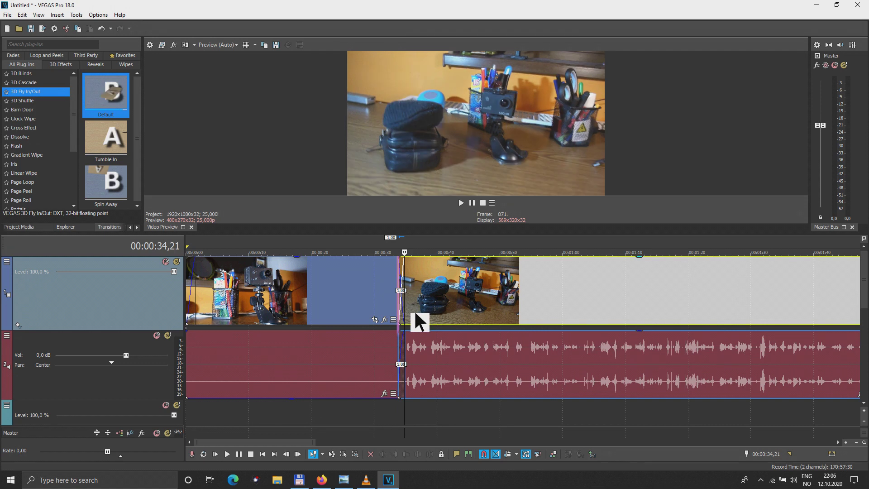
{"action": "left_click", "coordinate": [393, 406]}
{"action": "key", "text": "space"}
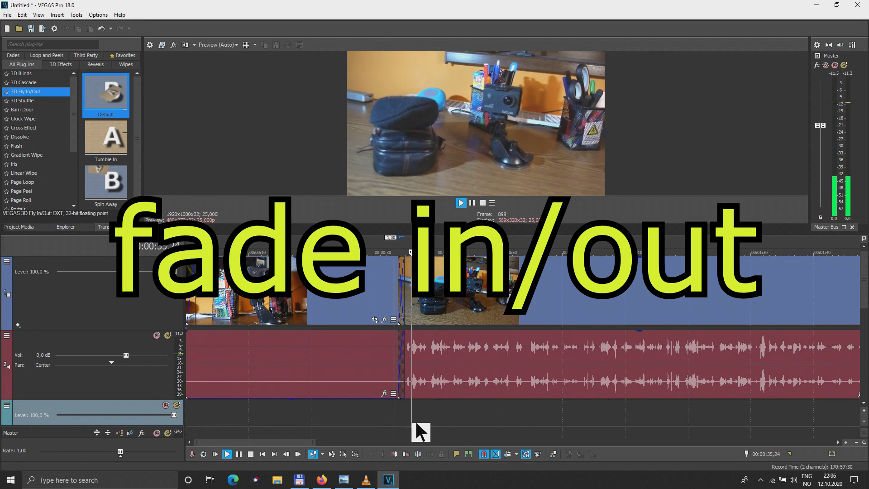
{"action": "key", "text": "space"}
{"action": "scroll", "coordinate": [606, 380], "scroll_direction": "down", "scroll_amount": 5}
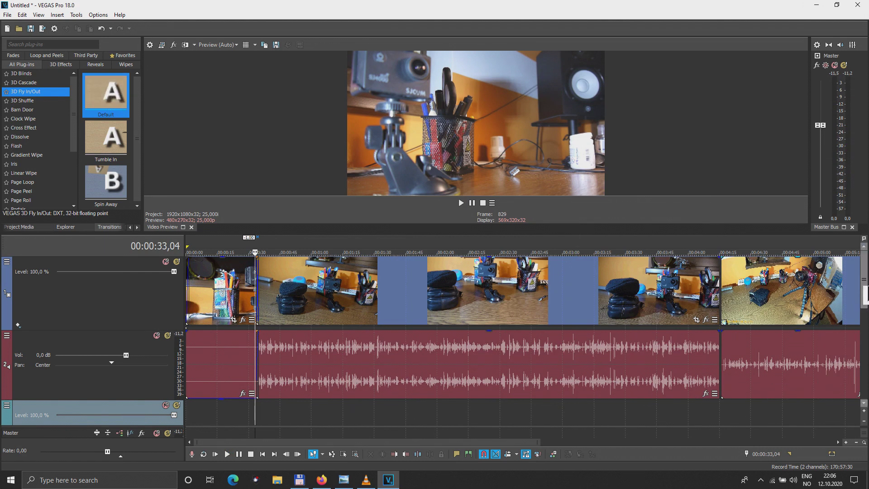
{"action": "scroll", "coordinate": [866, 314], "scroll_direction": "down", "scroll_amount": 2}
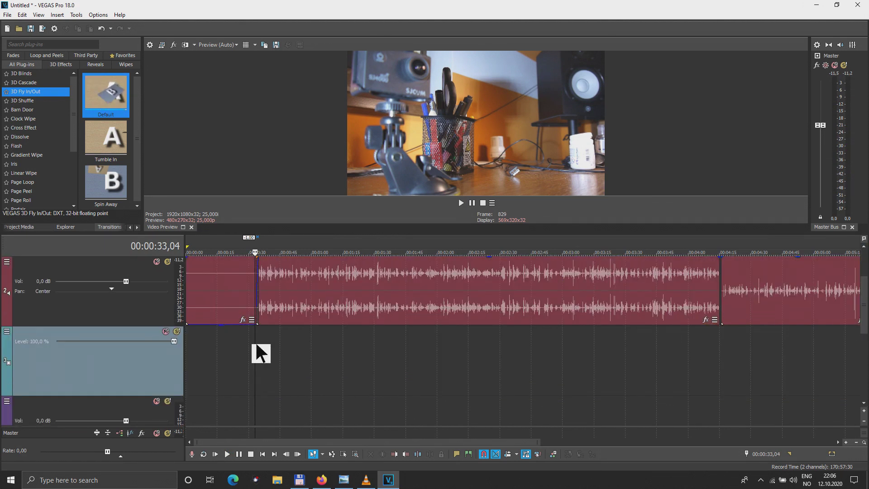
{"action": "key", "text": "Left"}
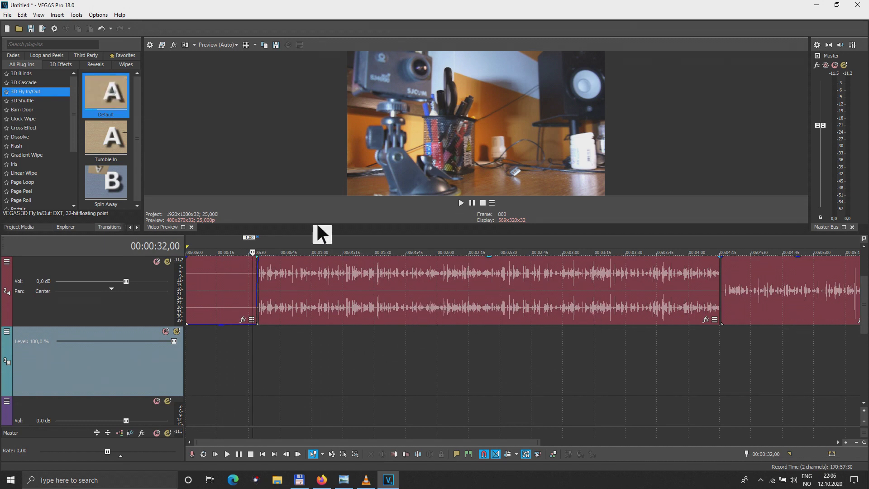
Add the 201012_00 audio to the project and move its event toward the second clip
{"action": "left_click", "coordinate": [20, 28]}
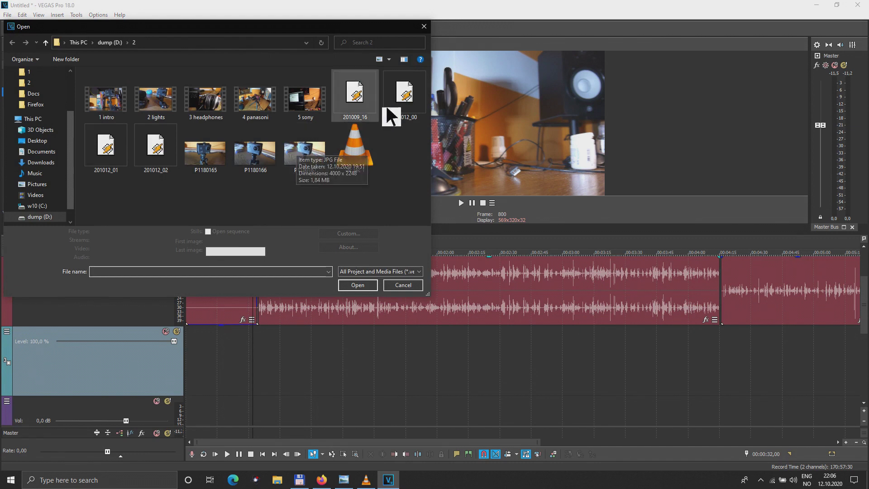
{"action": "double_click", "coordinate": [404, 97]}
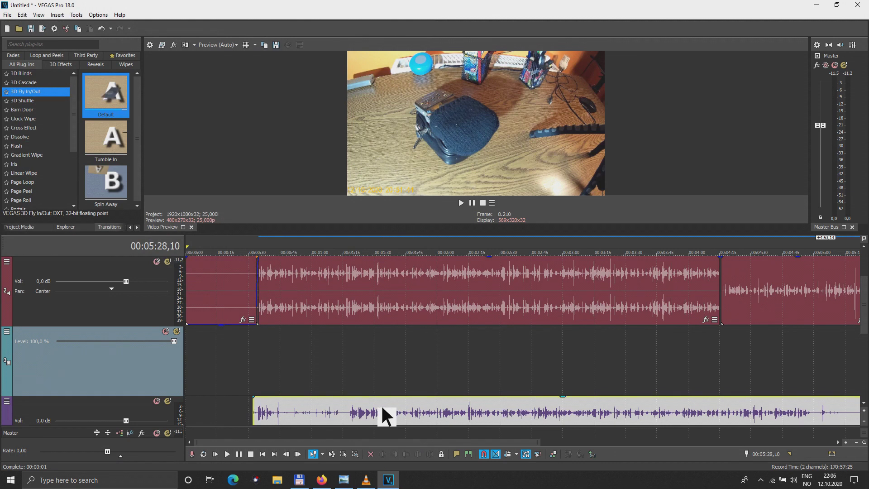
{"action": "left_click", "coordinate": [382, 406]}
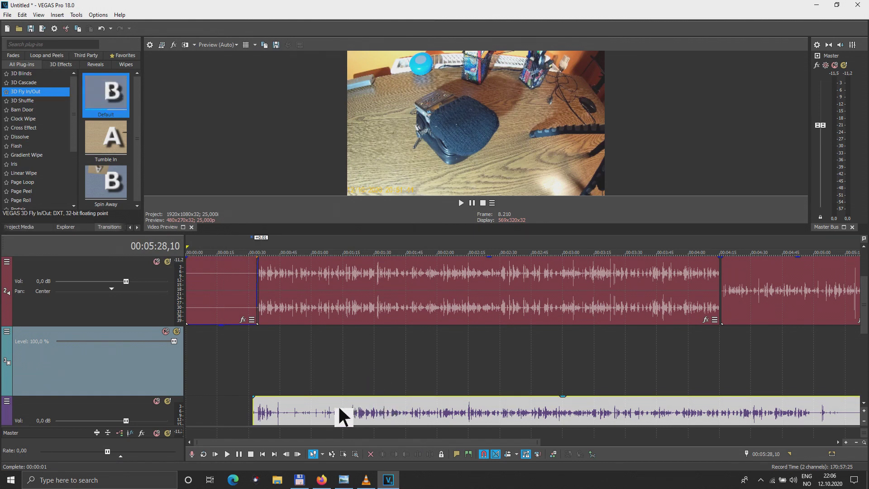
{"action": "key", "text": "ctrl+z"}
{"action": "left_click_drag", "start_coordinate": [256, 397], "coordinate": [350, 407]}
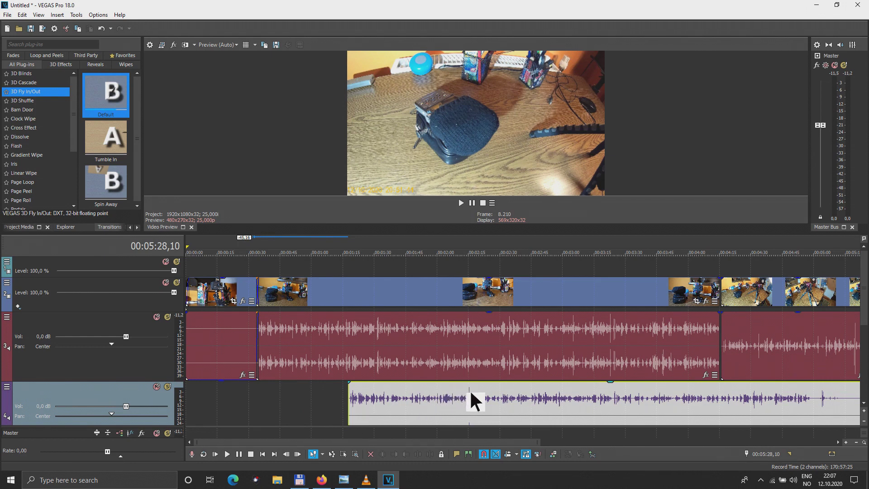
{"action": "left_click_drag", "start_coordinate": [441, 403], "coordinate": [349, 411]}
Line the music start up with the second clip and trim its end to match that clip's audio
{"action": "scroll", "coordinate": [349, 411], "scroll_direction": "up", "scroll_amount": 3}
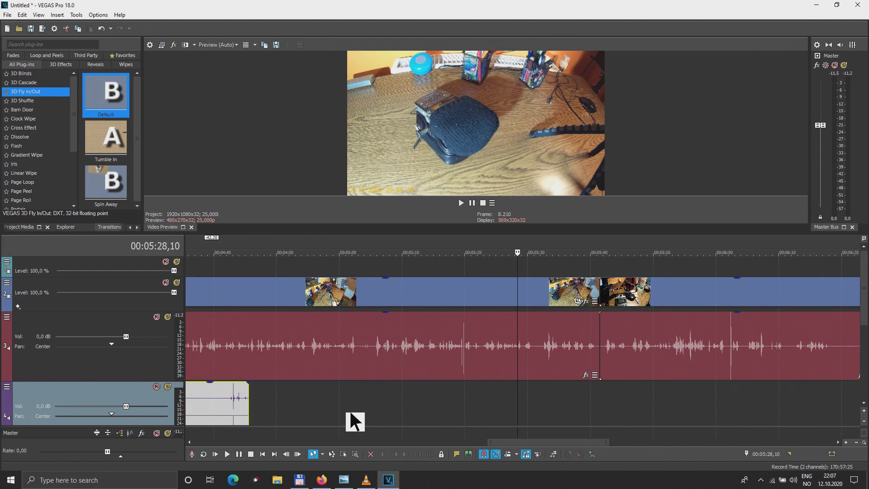
{"action": "scroll", "coordinate": [349, 411], "scroll_direction": "down", "scroll_amount": 2}
{"action": "left_click_drag", "start_coordinate": [522, 442], "coordinate": [302, 439]}
{"action": "left_click", "coordinate": [257, 404]}
{"action": "key", "text": "space"}
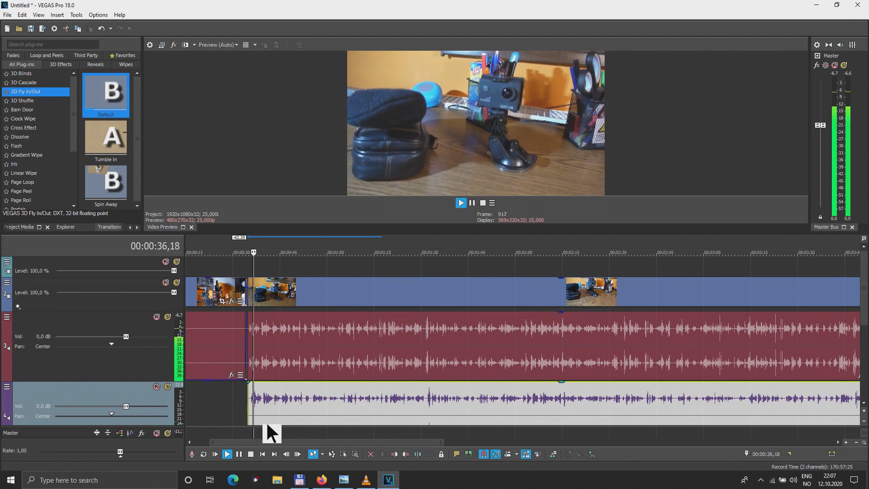
{"action": "key", "text": "space"}
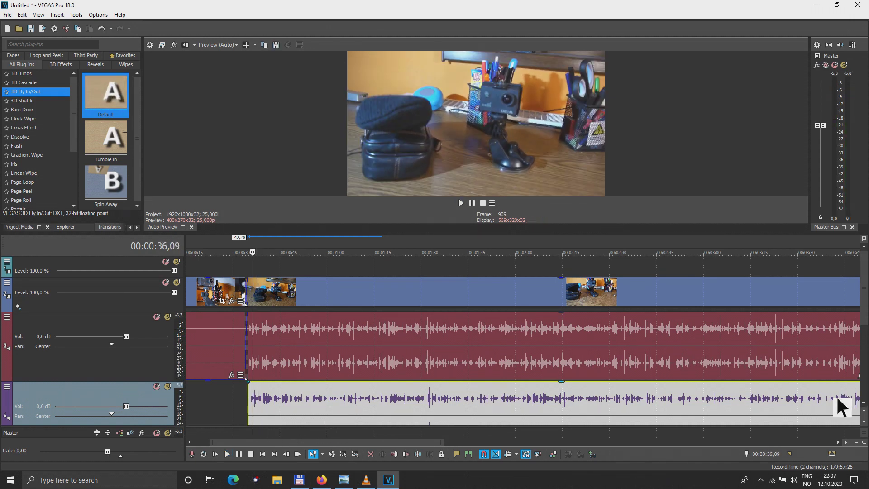
{"action": "left_click", "coordinate": [847, 442]}
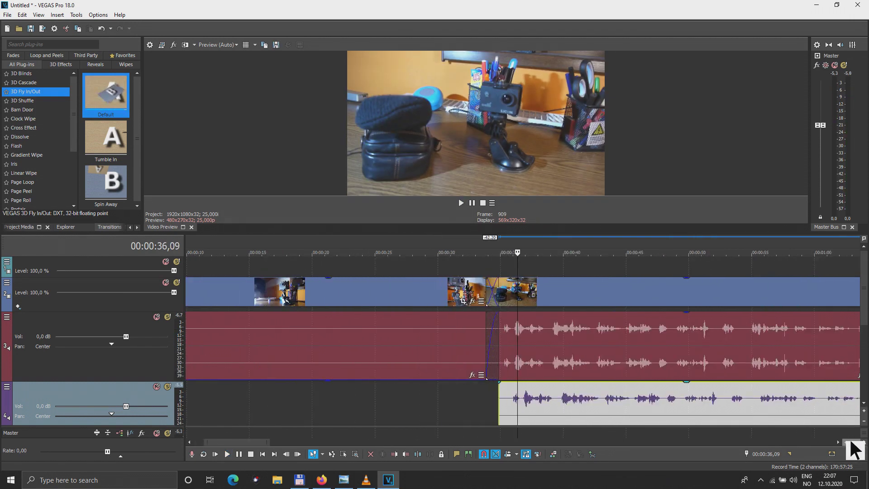
{"action": "left_click_drag", "start_coordinate": [645, 397], "coordinate": [599, 406]}
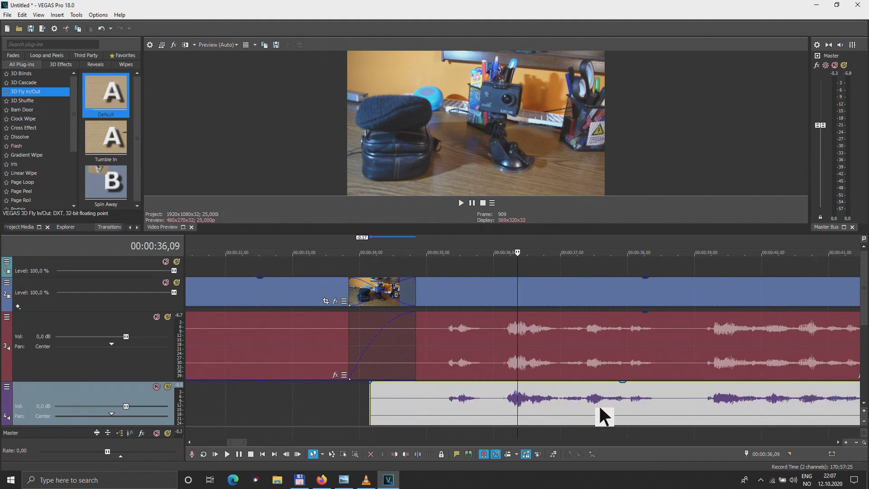
{"action": "left_click", "coordinate": [717, 402]}
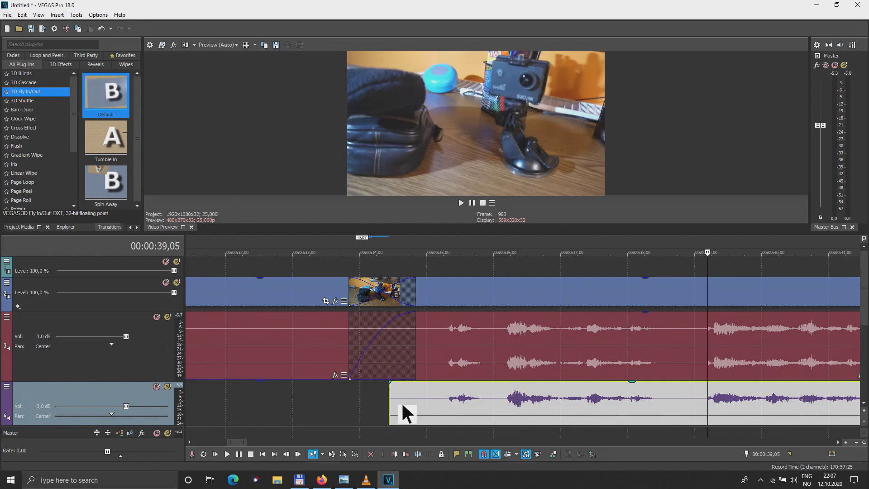
{"action": "scroll", "coordinate": [576, 380], "scroll_direction": "down", "scroll_amount": 15}
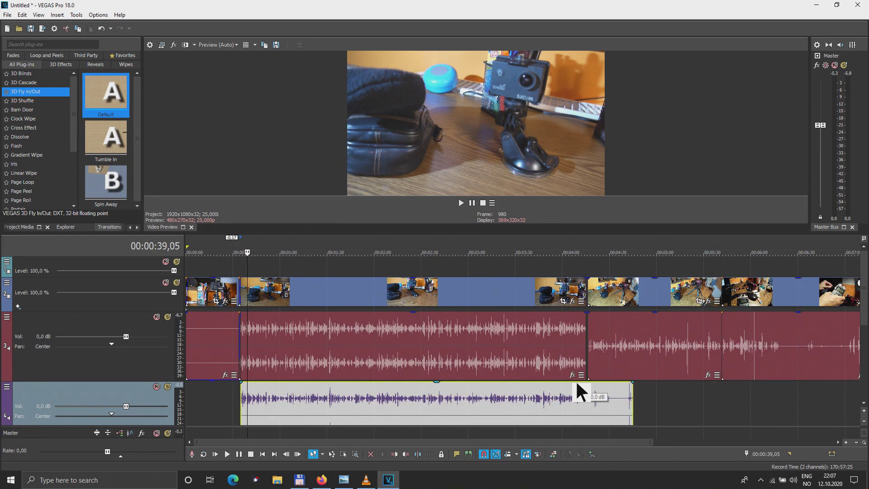
{"action": "left_click_drag", "start_coordinate": [634, 390], "coordinate": [589, 398]}
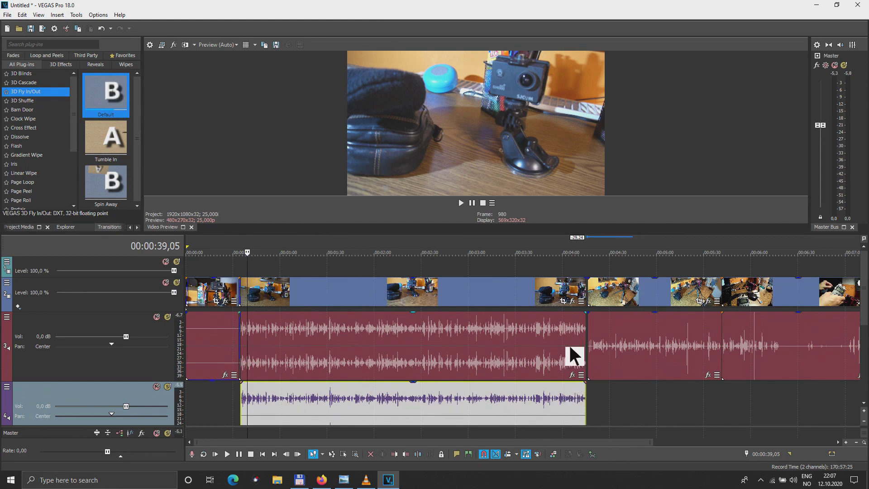
Silence the second clip's original audio by pulling its gain down
{"action": "left_click", "coordinate": [417, 322]}
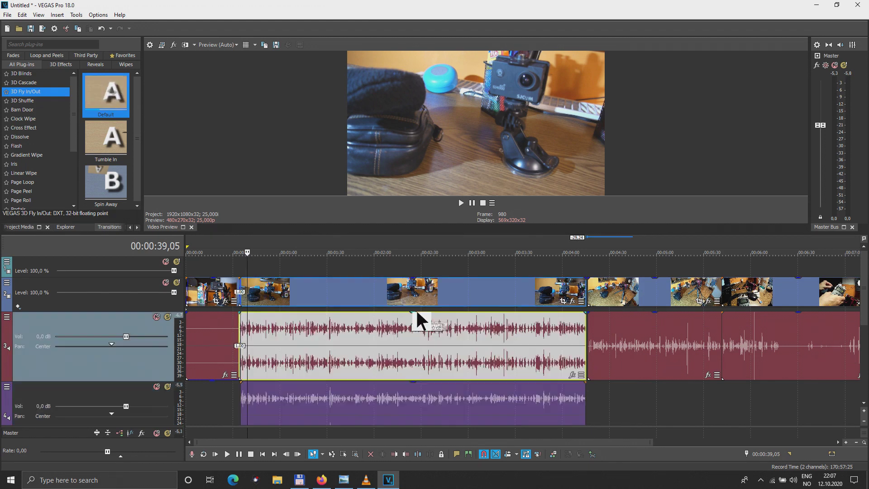
{"action": "left_click_drag", "start_coordinate": [414, 354], "coordinate": [413, 387]}
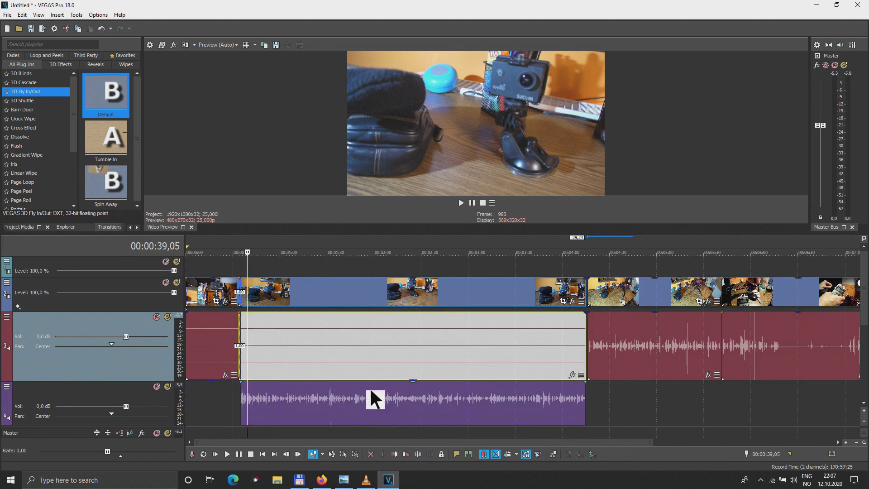
{"action": "mouse_move", "coordinate": [418, 380]}
{"action": "left_mouse_down"}
{"action": "mouse_move", "coordinate": [419, 309]}
{"action": "mouse_move", "coordinate": [419, 388]}
{"action": "mouse_move", "coordinate": [412, 305]}
{"action": "mouse_move", "coordinate": [423, 395]}
{"action": "left_mouse_up"}
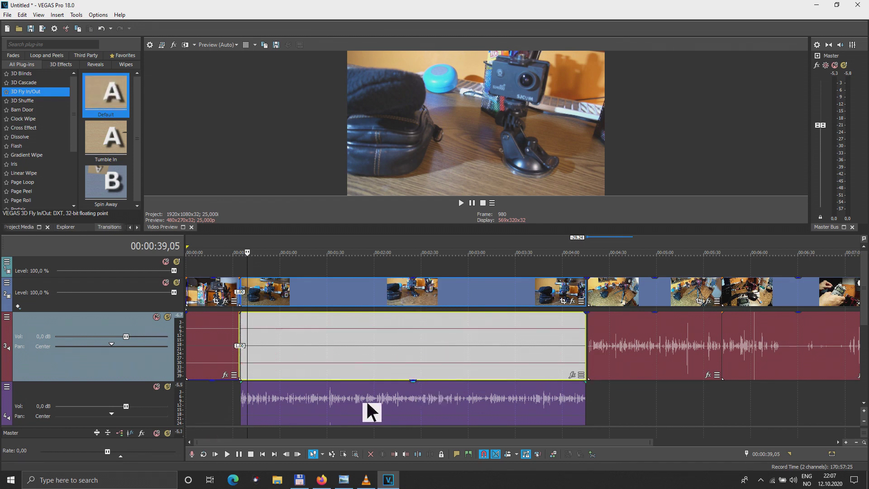
Play the music over the clip and view the project through to 04:15,23
{"action": "key", "text": "space"}
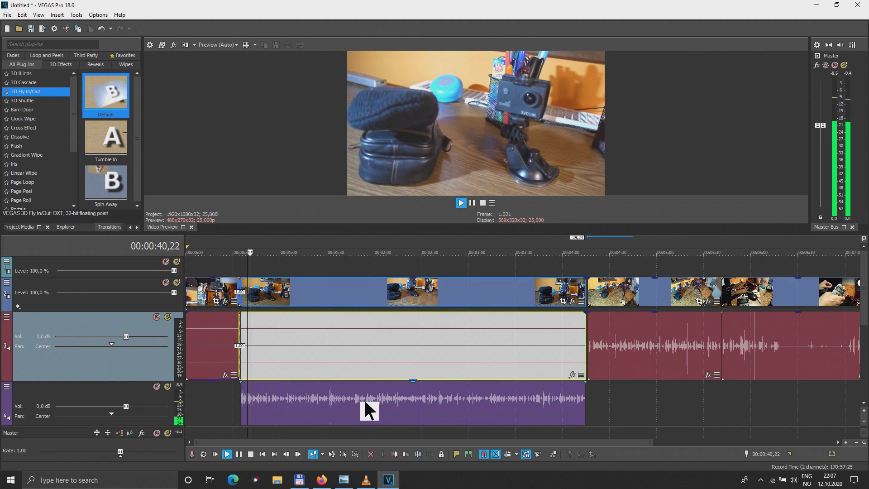
{"action": "left_click", "coordinate": [399, 401]}
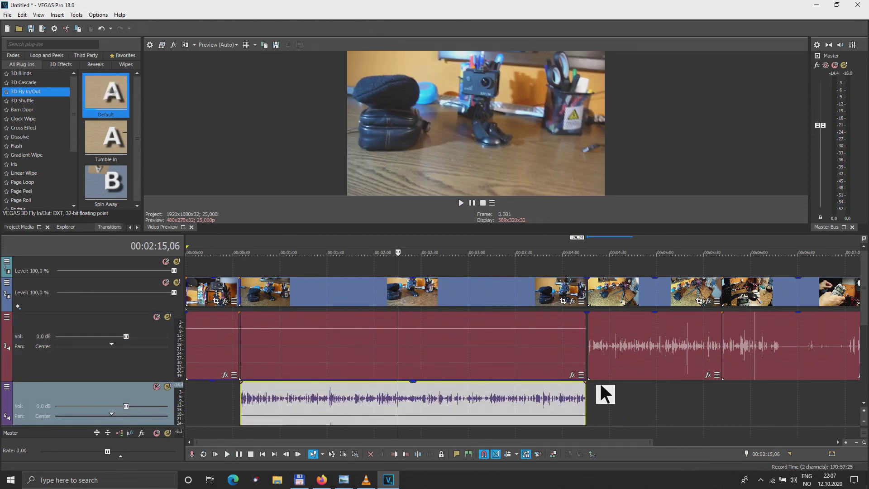
{"action": "left_click", "coordinate": [593, 392]}
{"action": "scroll", "coordinate": [496, 287], "scroll_direction": "up", "scroll_amount": 2}
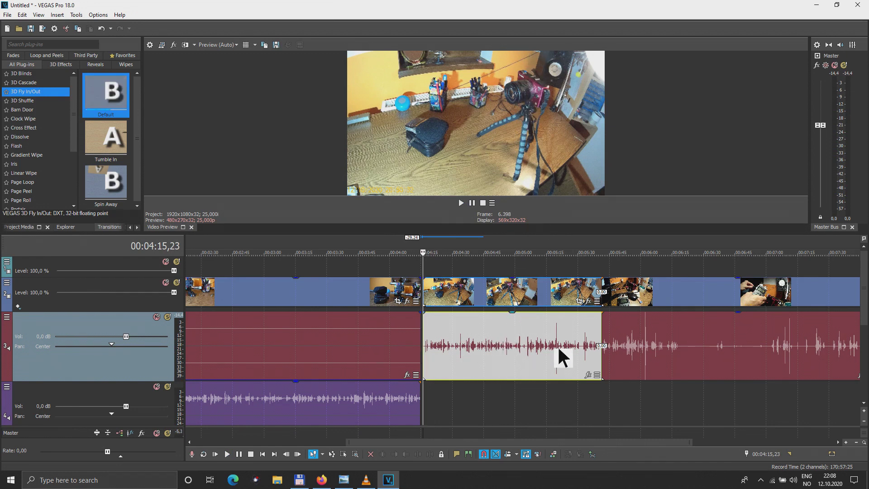
{"action": "scroll", "coordinate": [558, 345], "scroll_direction": "down", "scroll_amount": 3}
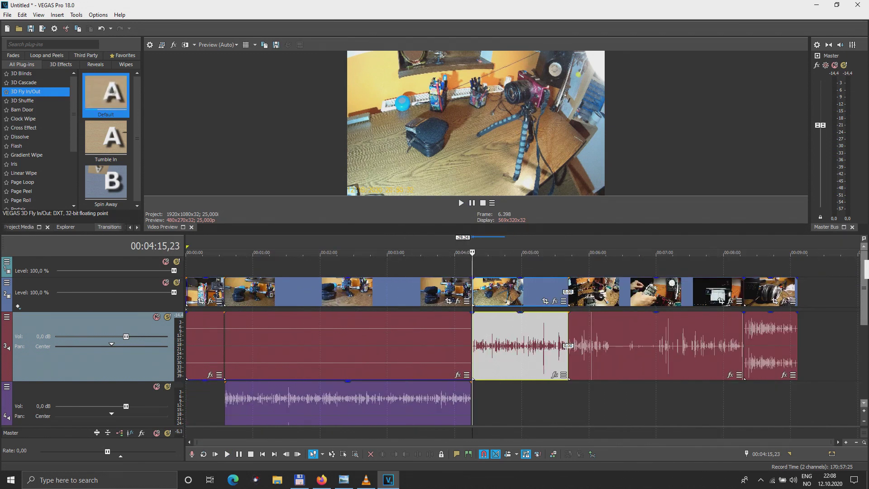
{"action": "scroll", "coordinate": [865, 294], "scroll_direction": "down", "scroll_amount": 2}
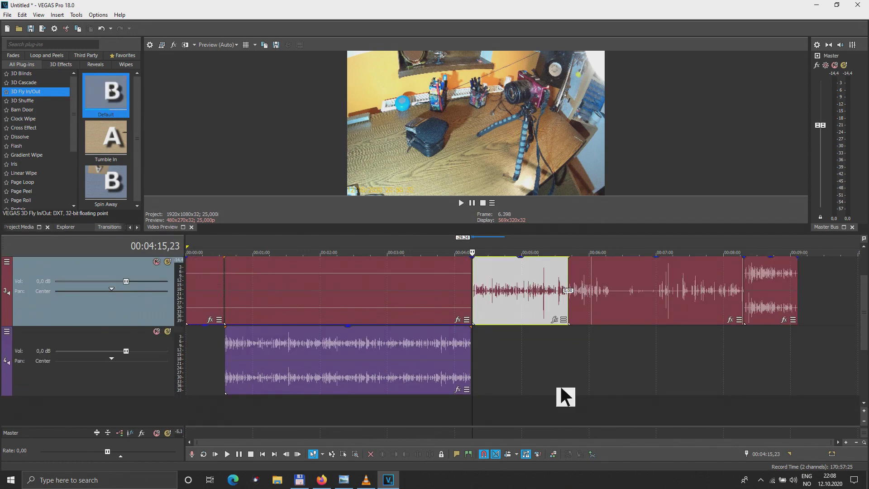
Drag the 201012_01 WAV from Total Commander's Videos folder onto audio track 4
{"action": "left_click", "coordinate": [306, 481]}
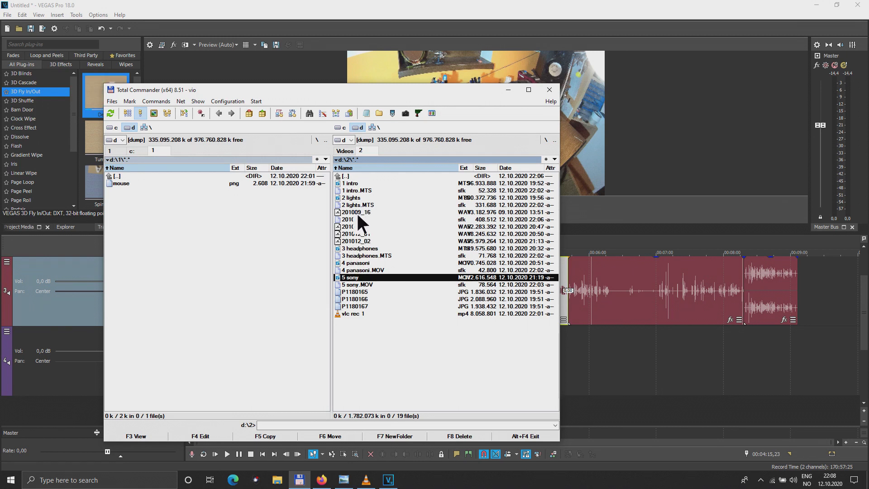
{"action": "left_click_drag", "start_coordinate": [354, 233], "coordinate": [606, 382]}
{"action": "left_click", "coordinate": [609, 382]}
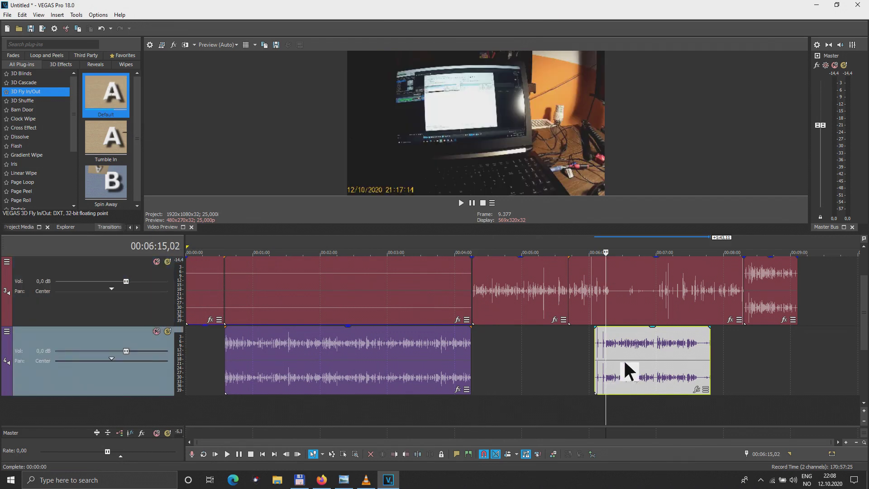
Move the 201012_01 clip left along track 4 to butt against the earlier clip and play the join
{"action": "left_click_drag", "start_coordinate": [627, 353], "coordinate": [834, 351]}
{"action": "key", "text": "space"}
{"action": "scroll", "coordinate": [483, 376], "scroll_direction": "up", "scroll_amount": 5}
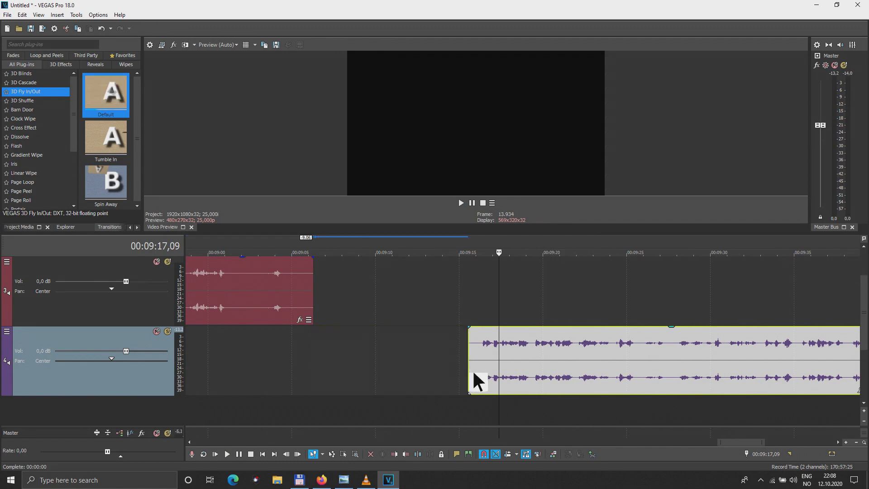
{"action": "left_click_drag", "start_coordinate": [476, 370], "coordinate": [118, 338]}
{"action": "scroll", "coordinate": [285, 361], "scroll_direction": "down", "scroll_amount": 5}
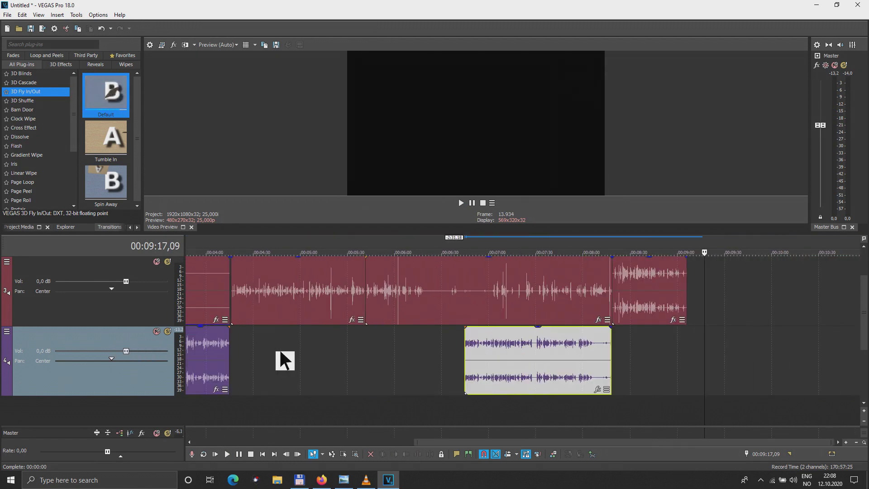
{"action": "left_click_drag", "start_coordinate": [494, 349], "coordinate": [241, 399]}
{"action": "key", "text": "space"}
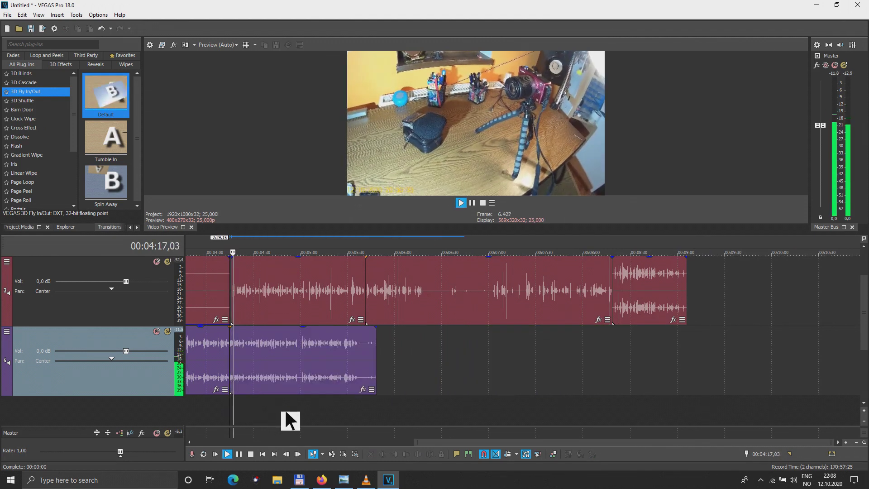
Nudge the 201012_01 clip slightly later to start just after the 04:15,23 cut and replay it
{"action": "scroll", "coordinate": [285, 409], "scroll_direction": "up", "scroll_amount": 5}
{"action": "key", "text": "space"}
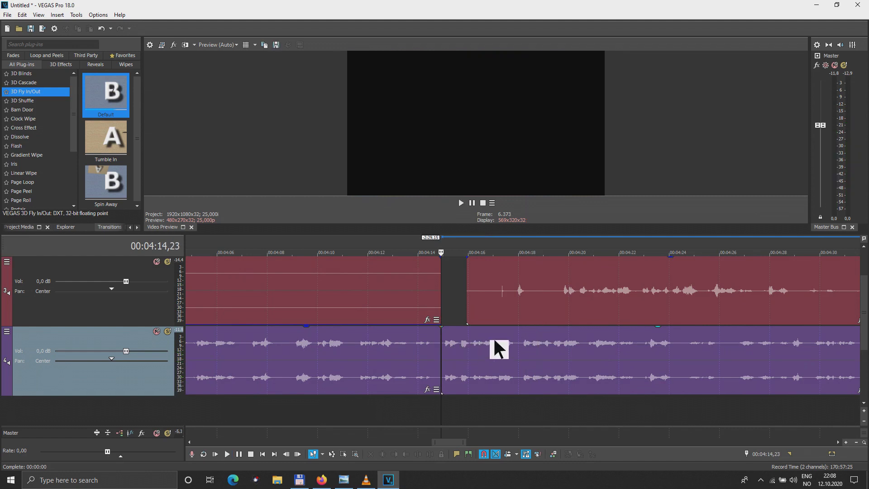
{"action": "left_click_drag", "start_coordinate": [494, 340], "coordinate": [618, 331]}
{"action": "key", "text": "space"}
{"action": "scroll", "coordinate": [548, 336], "scroll_direction": "up", "scroll_amount": 3}
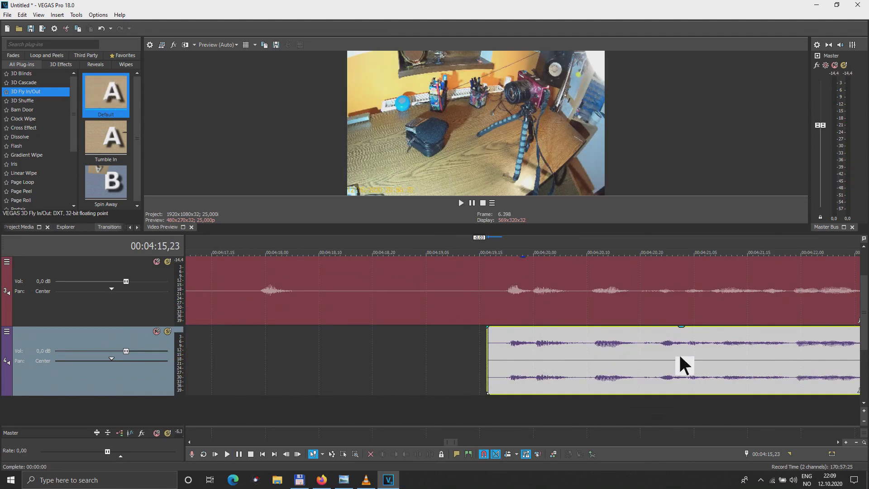
{"action": "left_click", "coordinate": [856, 442]}
{"action": "left_click", "coordinate": [856, 442]}
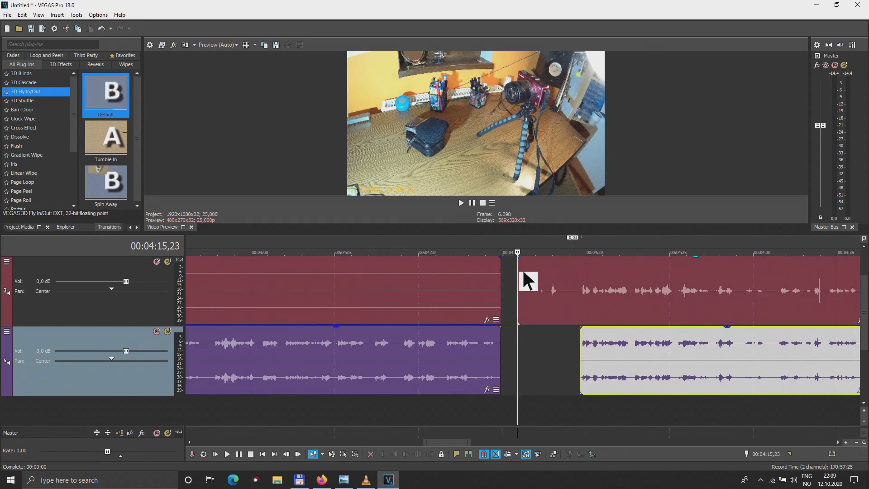
Overlap the later clips on tracks 3 and 4 onto the earlier ones to form crossfades
{"action": "left_click", "coordinate": [700, 259]}
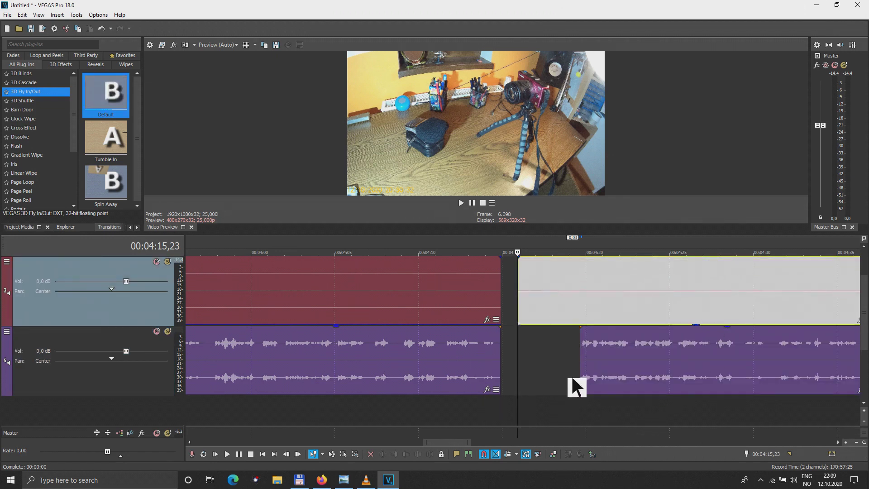
{"action": "left_click_drag", "start_coordinate": [614, 264], "coordinate": [569, 277]}
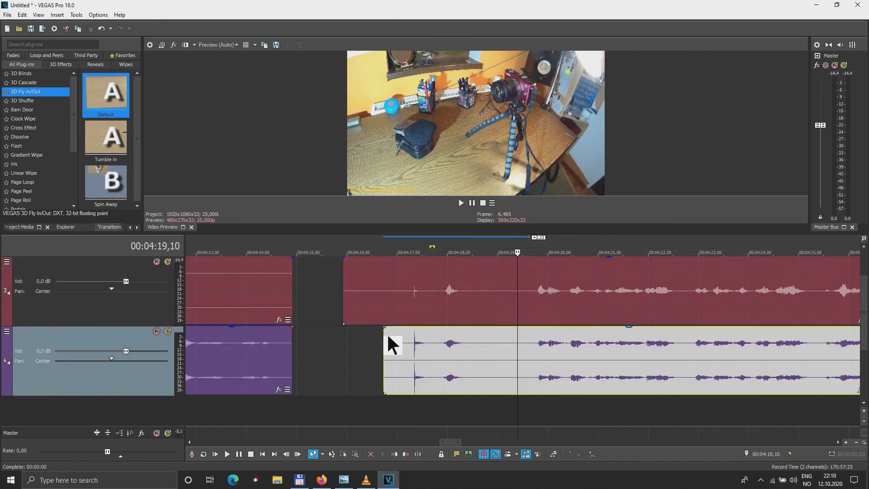
{"action": "left_click_drag", "start_coordinate": [387, 332], "coordinate": [347, 337]}
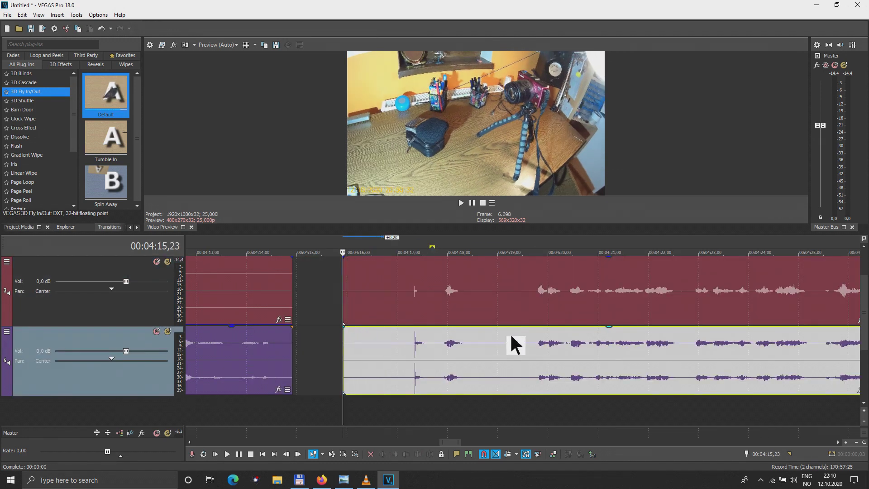
{"action": "left_click_drag", "start_coordinate": [589, 301], "coordinate": [523, 310]}
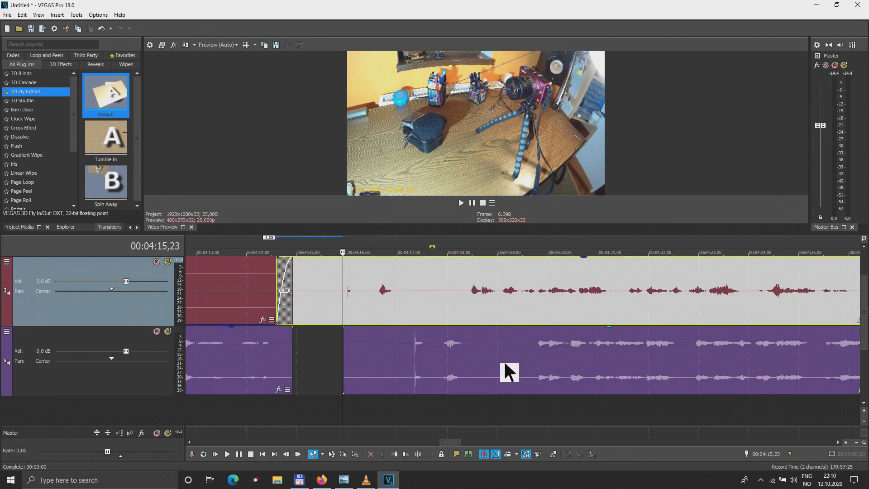
{"action": "left_click_drag", "start_coordinate": [506, 364], "coordinate": [434, 355]}
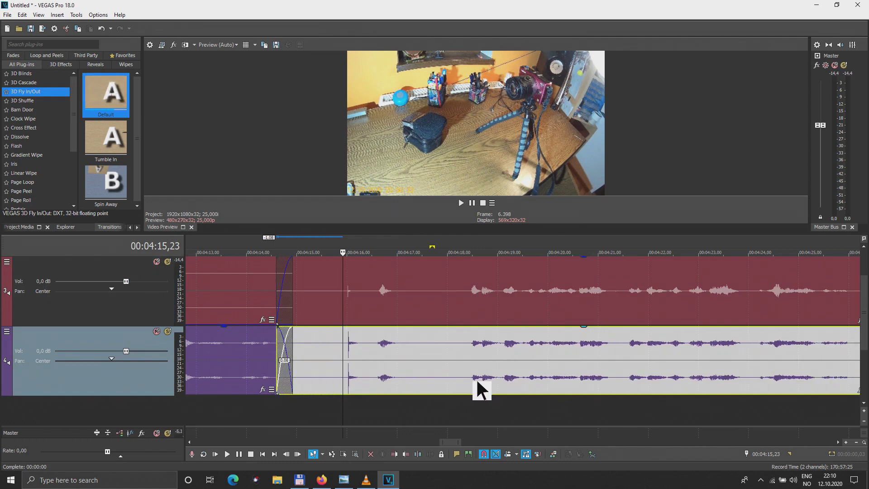
Split track 4's clip at 00:04:18,12 and lower track 3's clip gain to -3,1 dB
{"action": "left_click", "coordinate": [471, 388]}
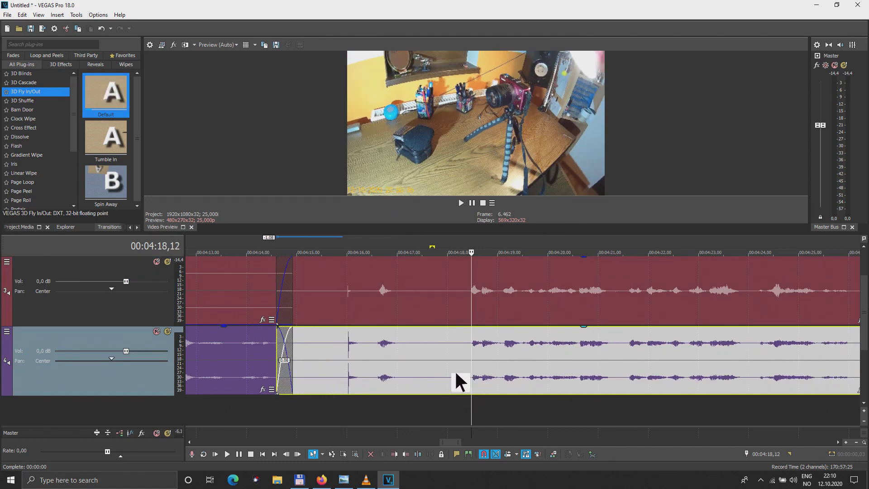
{"action": "key", "text": "s"}
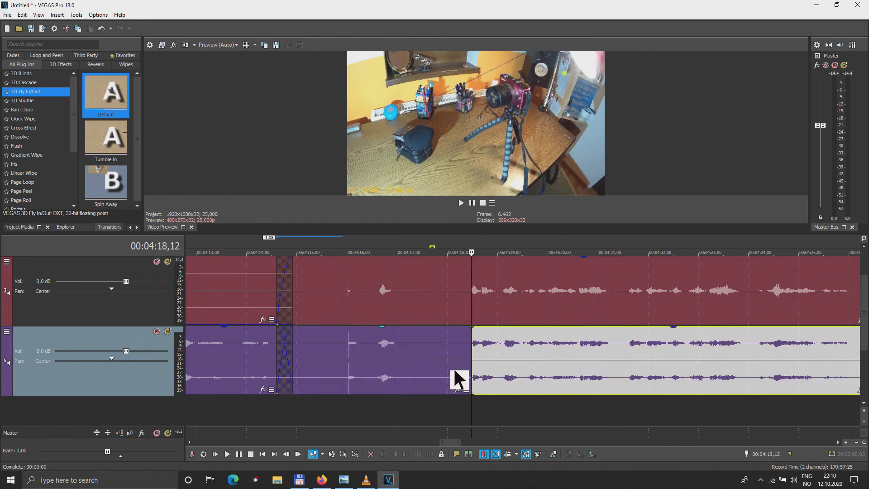
{"action": "left_click", "coordinate": [383, 334]}
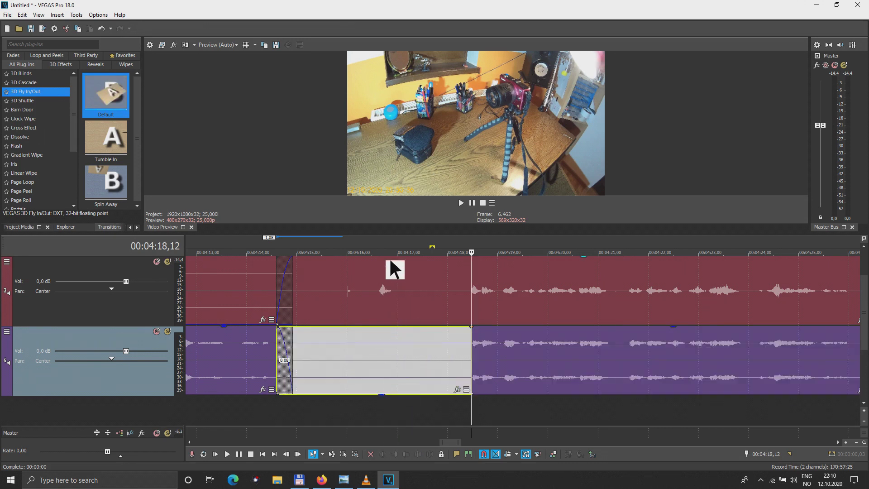
{"action": "scroll", "coordinate": [378, 274], "scroll_direction": "down", "scroll_amount": 2}
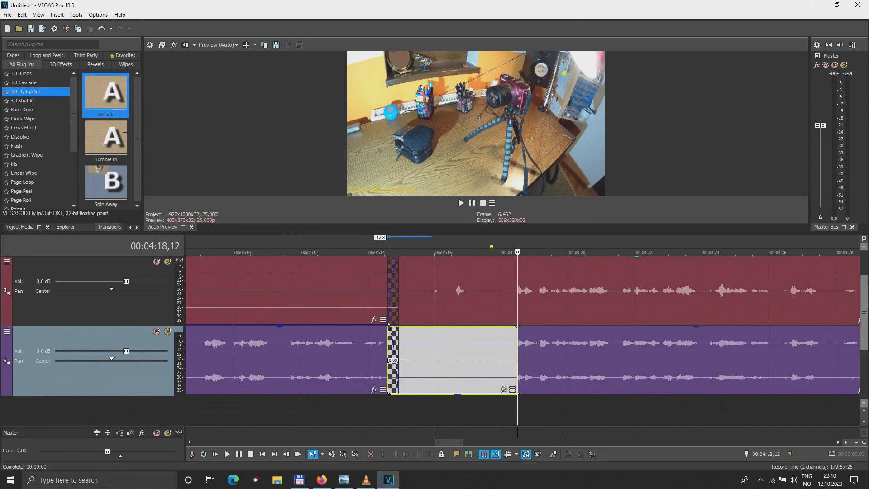
{"action": "scroll", "coordinate": [864, 313], "scroll_direction": "up", "scroll_amount": 2}
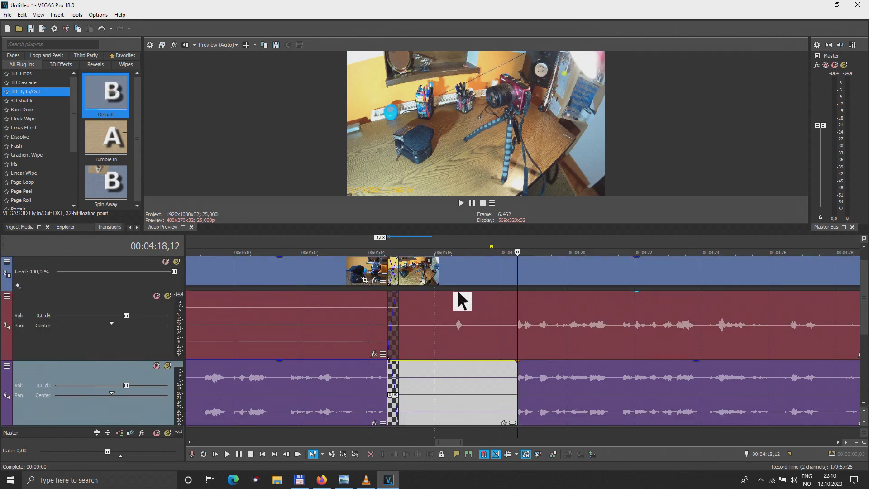
{"action": "left_click_drag", "start_coordinate": [459, 293], "coordinate": [471, 405]}
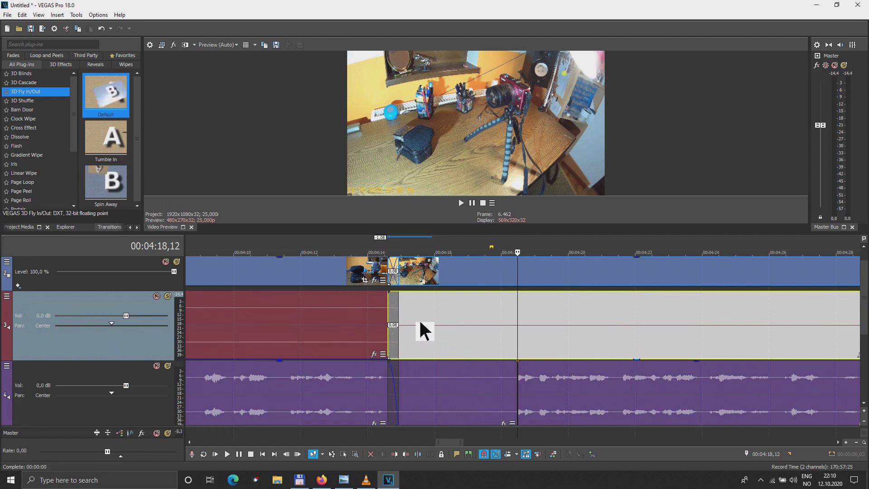
Normalize the volume of the later clip on track 4 through its properties
{"action": "left_click", "coordinate": [381, 317]}
{"action": "key", "text": "space"}
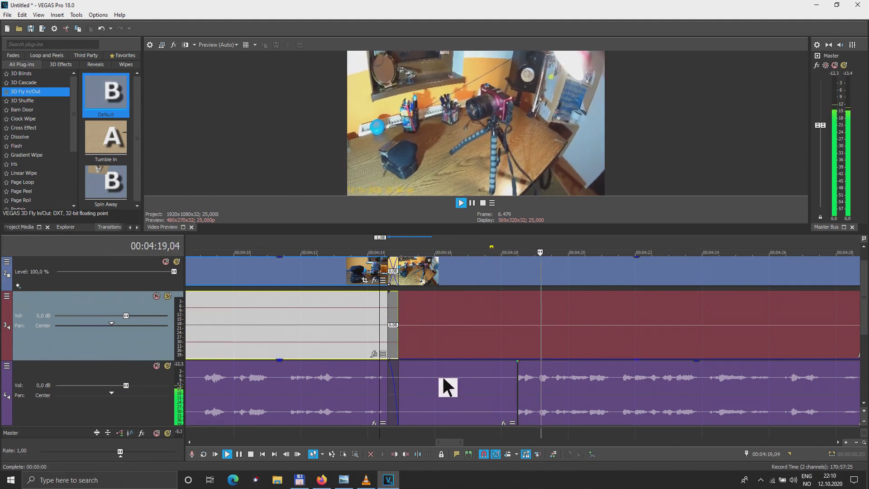
{"action": "left_click", "coordinate": [529, 403]}
{"action": "scroll", "coordinate": [330, 351], "scroll_direction": "down", "scroll_amount": 5}
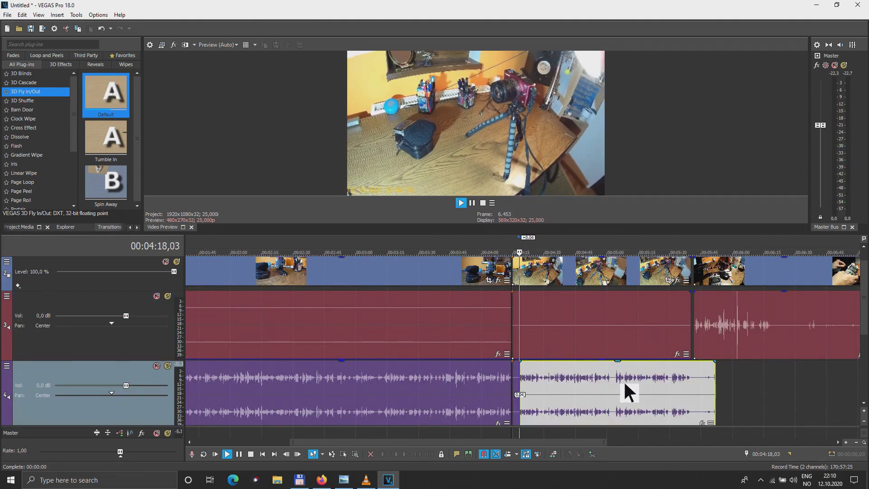
{"action": "key", "text": "space"}
{"action": "right_click", "coordinate": [589, 377]}
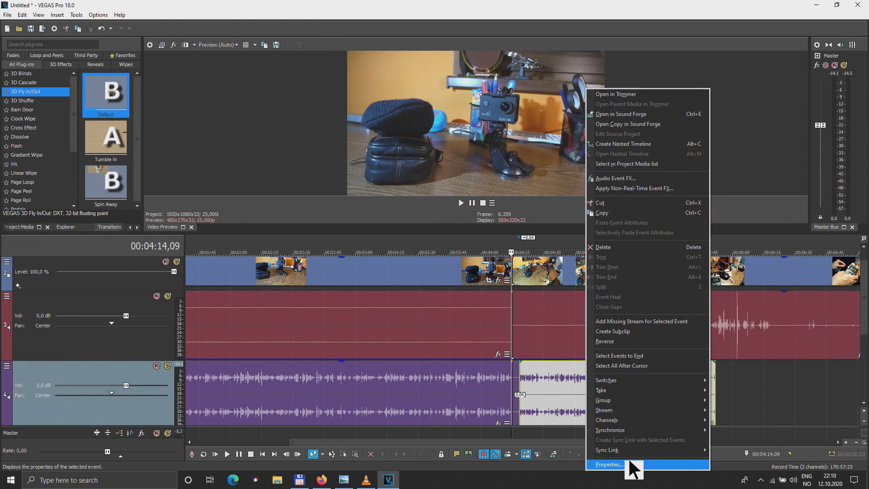
{"action": "left_click", "coordinate": [629, 464]}
{"action": "left_click", "coordinate": [365, 151]}
{"action": "left_click", "coordinate": [456, 161]}
{"action": "left_click", "coordinate": [465, 335]}
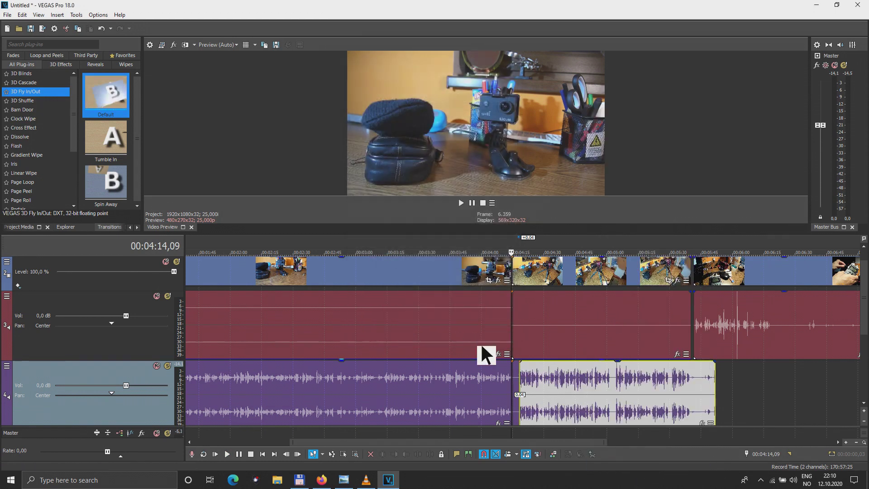
Normalize the left audio clip as well and play back to compare levels
{"action": "right_click", "coordinate": [403, 389]}
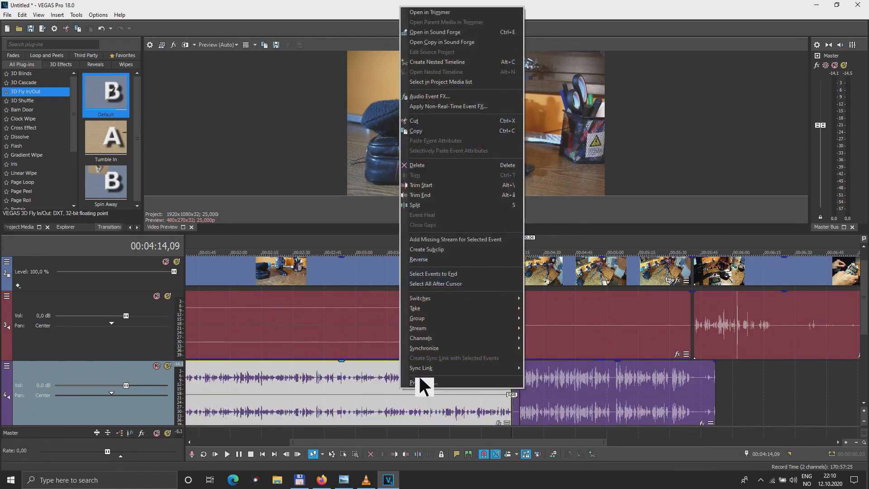
{"action": "left_click", "coordinate": [419, 379]}
{"action": "left_click", "coordinate": [368, 151]}
{"action": "left_click", "coordinate": [469, 335]}
{"action": "key", "text": "space"}
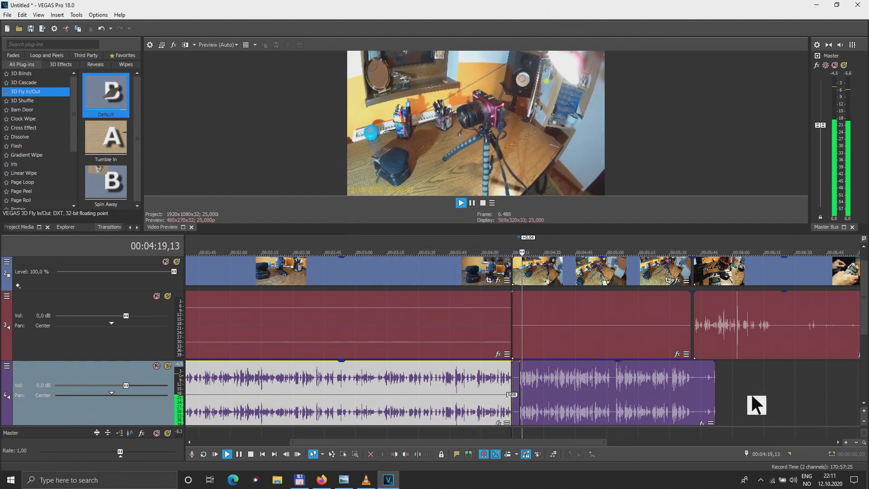
{"action": "key", "text": "space"}
Trim the track-4 clip's end slightly, check the transition, and return to the project start
{"action": "left_click_drag", "start_coordinate": [714, 389], "coordinate": [697, 390]}
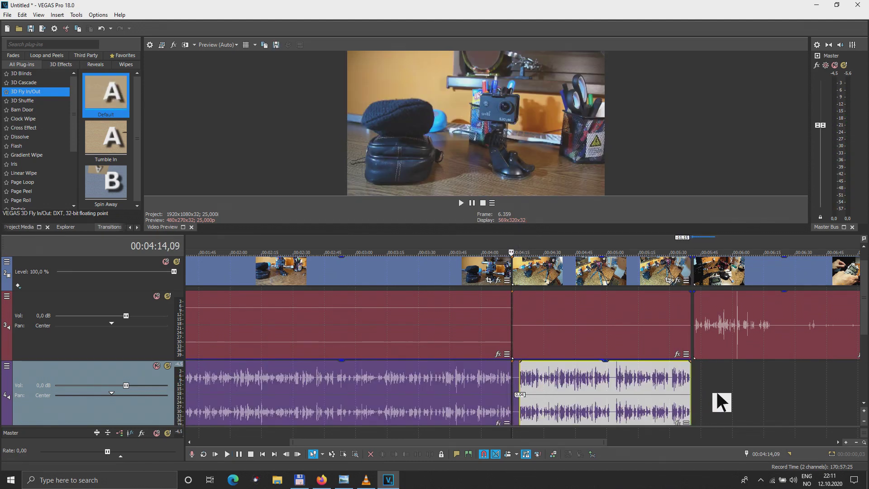
{"action": "scroll", "coordinate": [717, 392], "scroll_direction": "up", "scroll_amount": 3}
{"action": "scroll", "coordinate": [639, 320], "scroll_direction": "up", "scroll_amount": 5}
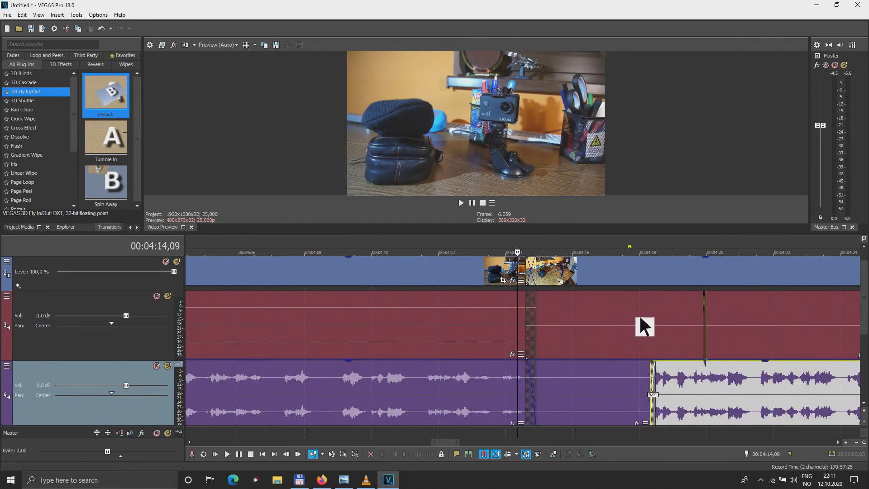
{"action": "left_click", "coordinate": [453, 322]}
{"action": "key", "text": "space"}
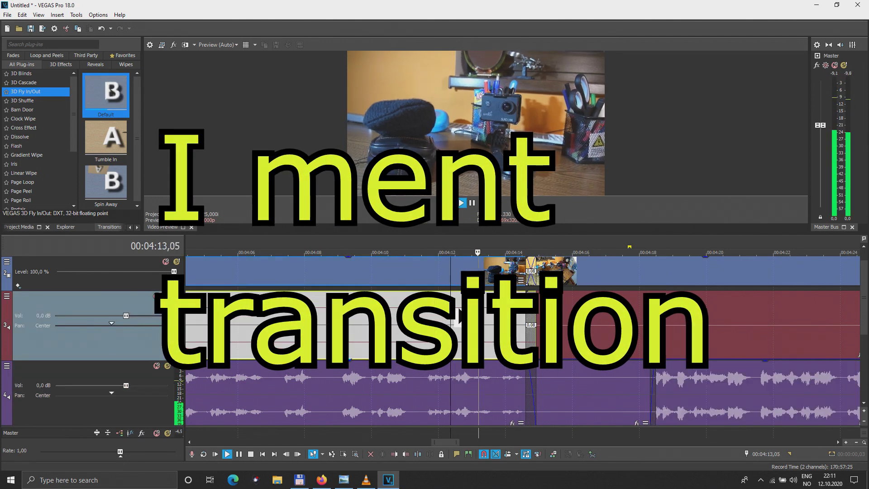
{"action": "key", "text": "space"}
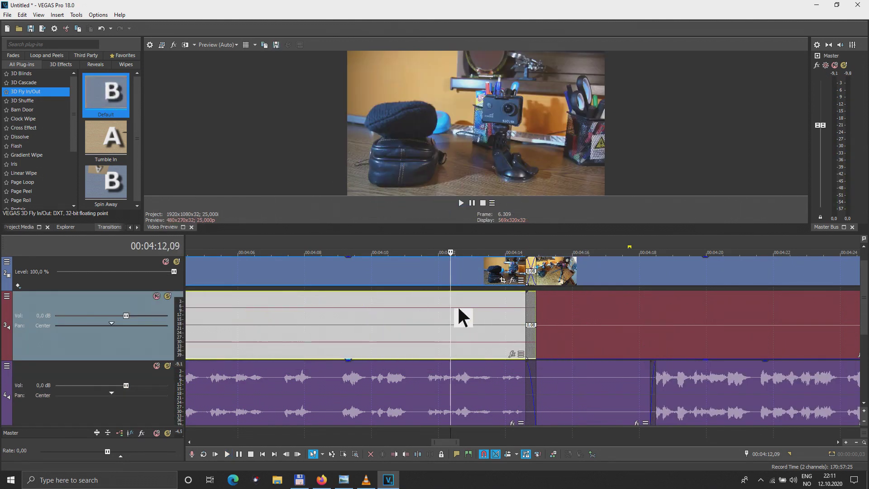
{"action": "left_click_drag", "start_coordinate": [862, 448], "coordinate": [855, 441]}
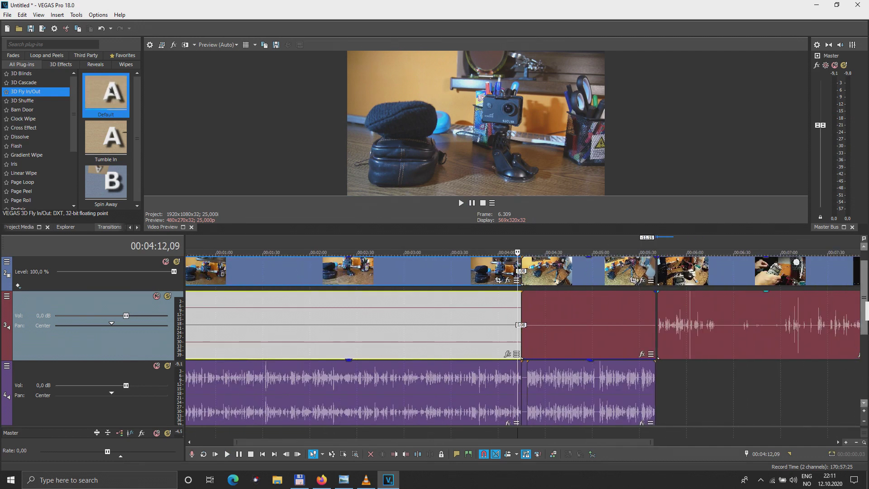
{"action": "scroll", "coordinate": [864, 290], "scroll_direction": "up", "scroll_amount": 1}
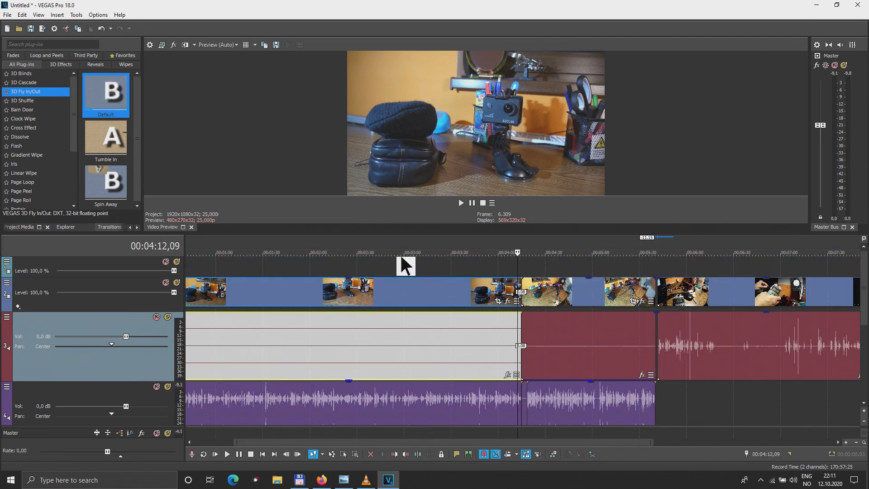
{"action": "key", "text": "ctrl+Home"}
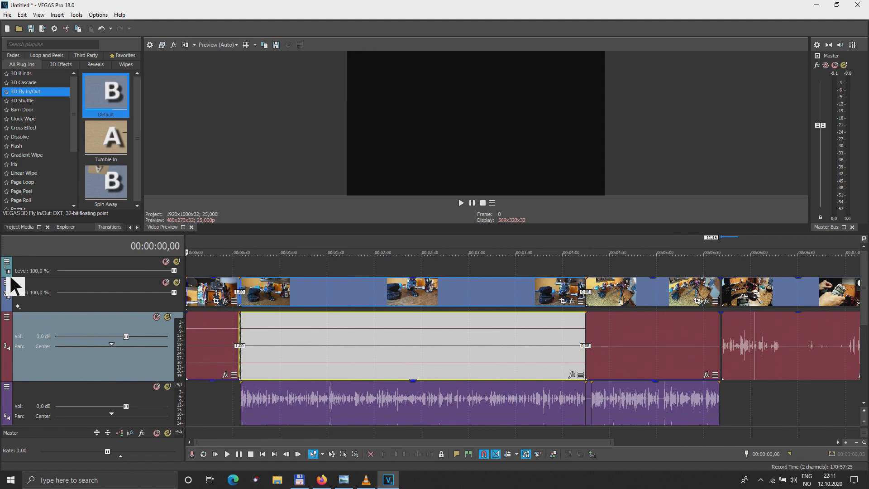
Enlarge the empty top video track and set the playhead on it at 00:00:04,08
{"action": "left_click_drag", "start_coordinate": [11, 278], "coordinate": [7, 340]}
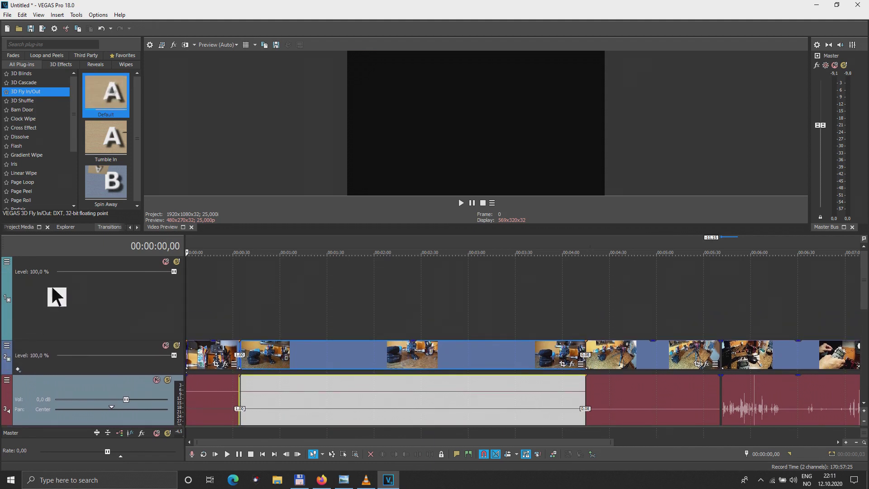
{"action": "left_click", "coordinate": [64, 21]}
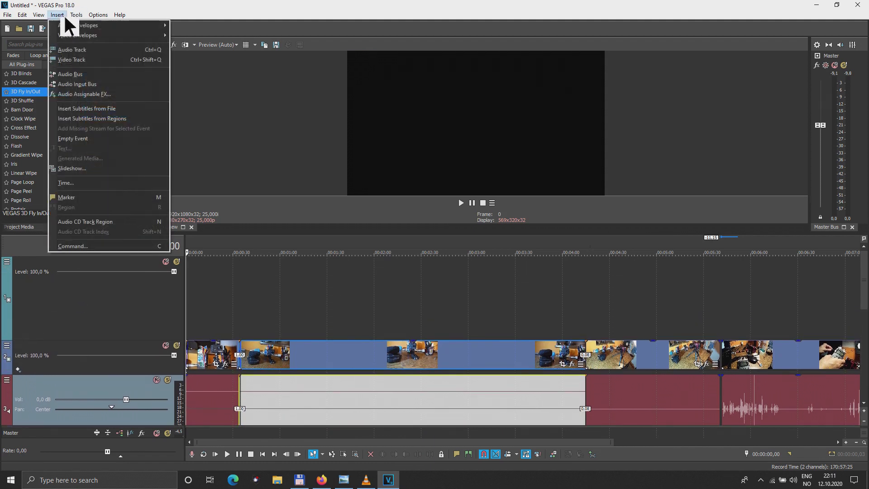
{"action": "left_click", "coordinate": [230, 5]}
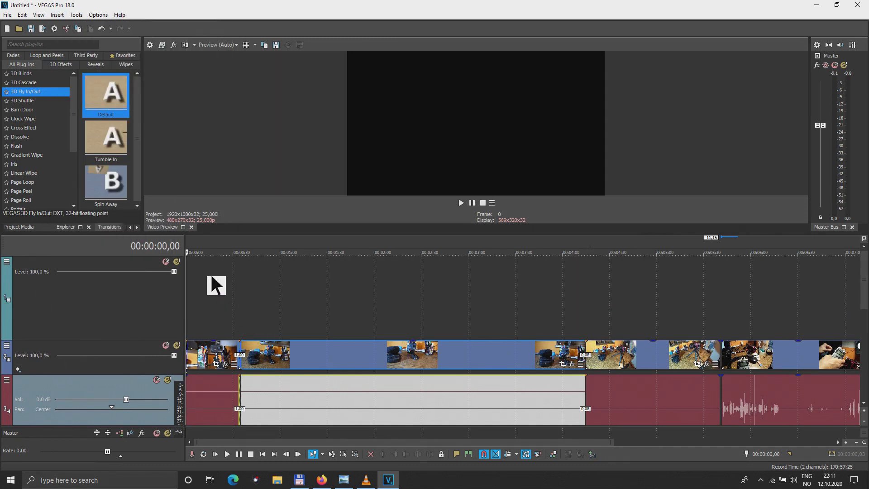
{"action": "left_click", "coordinate": [194, 280]}
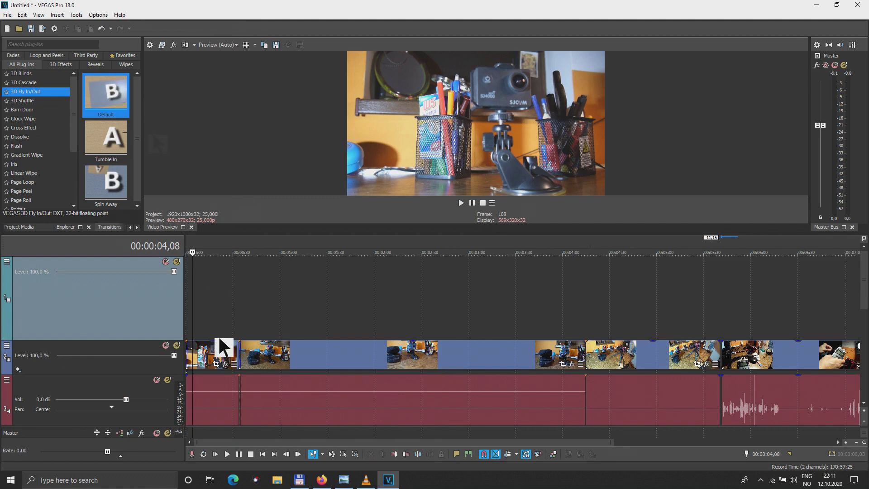
{"action": "left_click", "coordinate": [60, 12]}
Insert a yellow About-preset text title reading 'About doing my own video'
{"action": "left_click", "coordinate": [88, 149]}
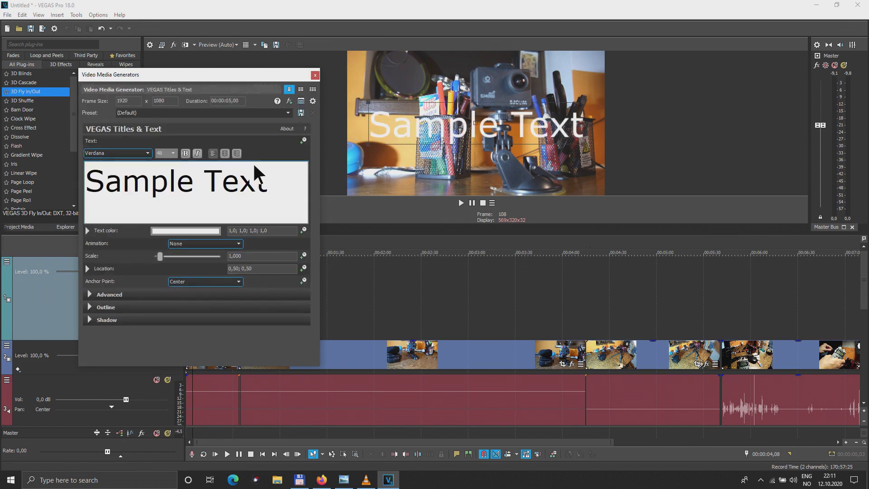
{"action": "left_click", "coordinate": [294, 114]}
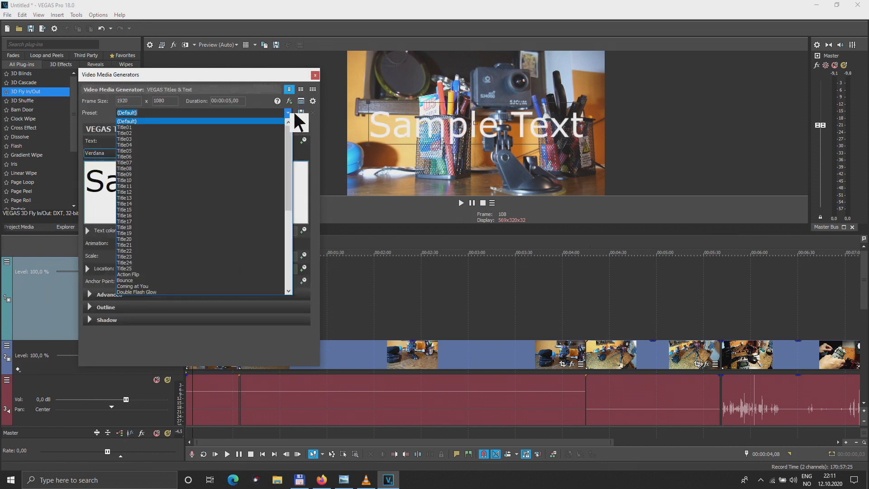
{"action": "type", "text": "1vio"}
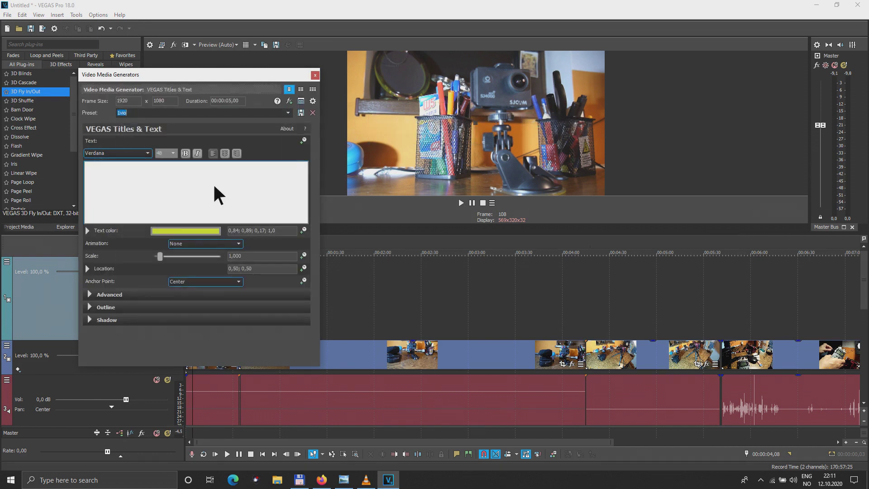
{"action": "type", "text": "About"}
{"action": "left_click", "coordinate": [167, 178]}
{"action": "type", "text": "Abo"}
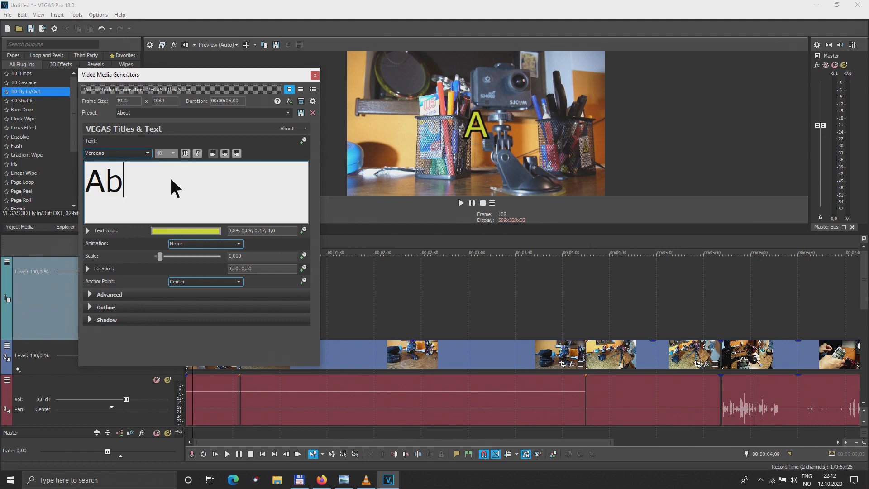
{"action": "type", "text": "ut"}
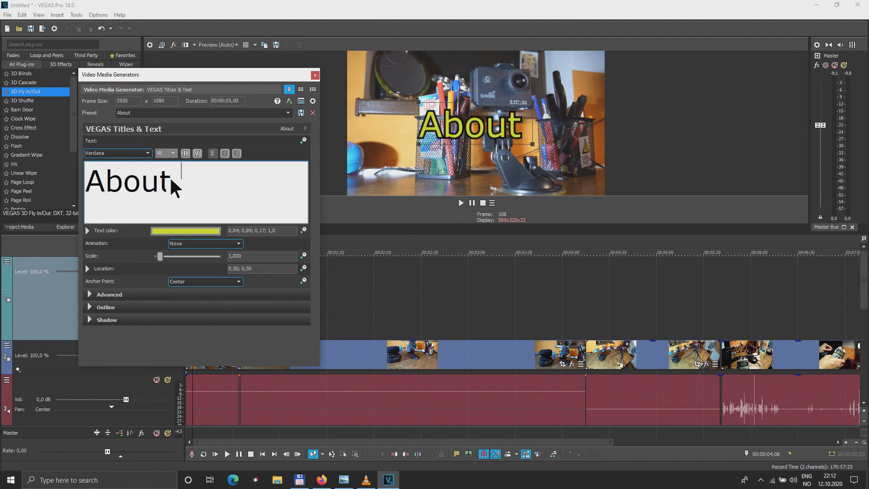
{"action": "type", "text": " doing"}
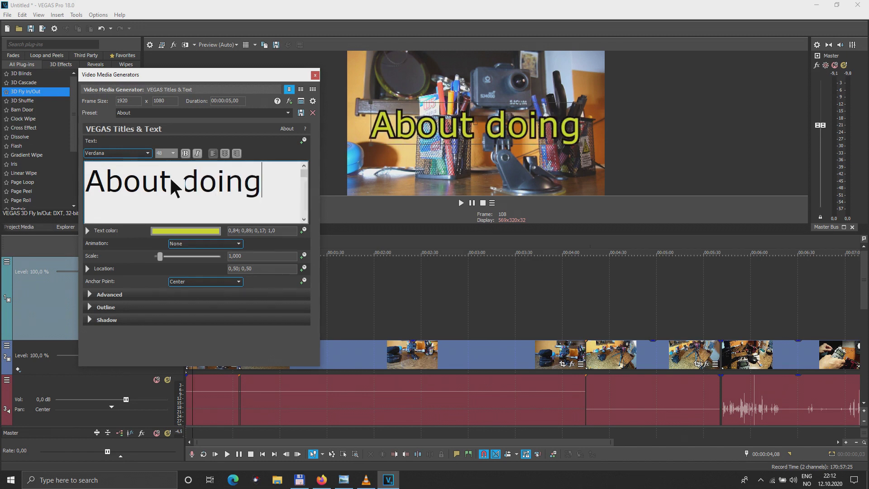
{"action": "type", "text": " my own "}
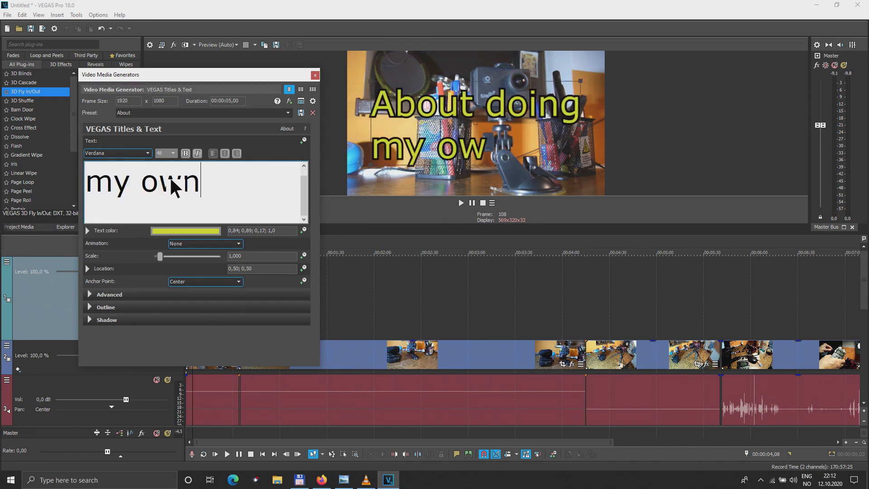
{"action": "type", "text": "video"}
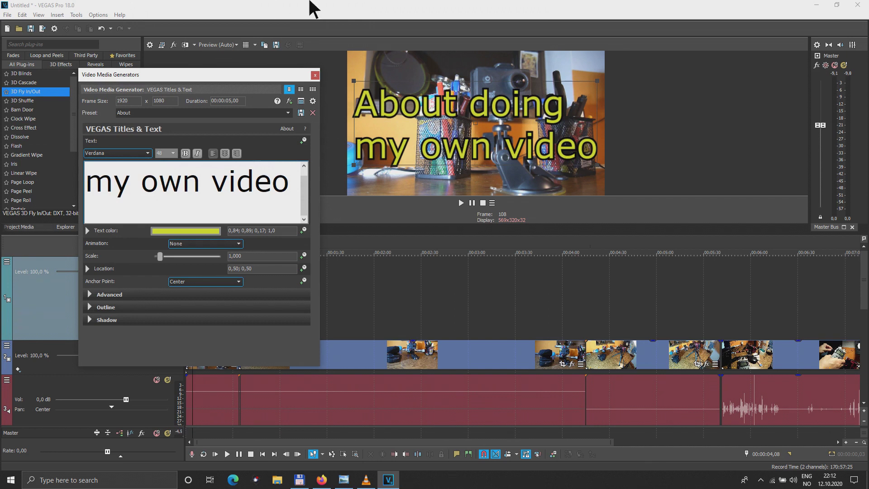
Add the Default 3D Fly In/Out transition to the title's start
{"action": "left_click", "coordinate": [316, 76]}
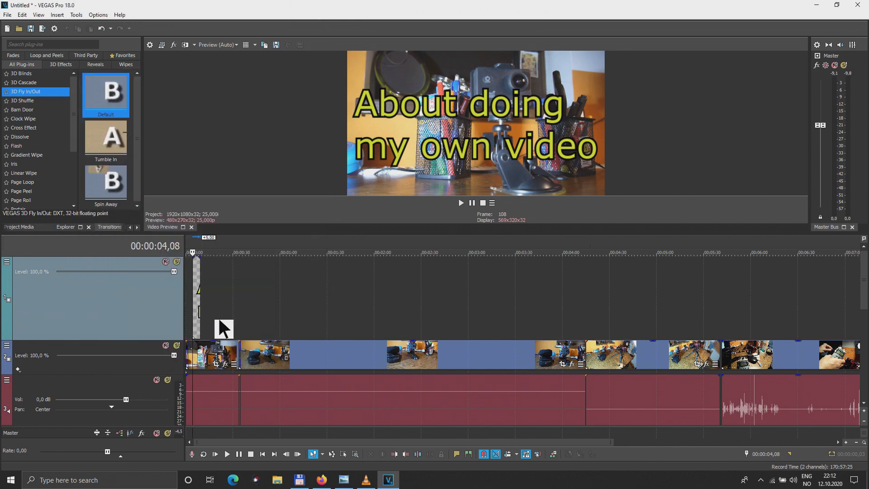
{"action": "scroll", "coordinate": [218, 317], "scroll_direction": "up", "scroll_amount": 5}
{"action": "scroll", "coordinate": [263, 322], "scroll_direction": "up", "scroll_amount": 2}
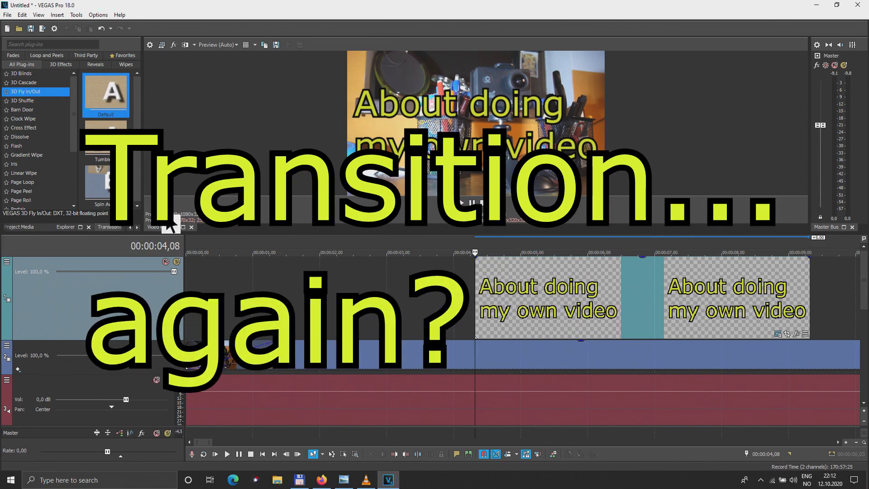
{"action": "left_click_drag", "start_coordinate": [476, 293], "coordinate": [480, 290]}
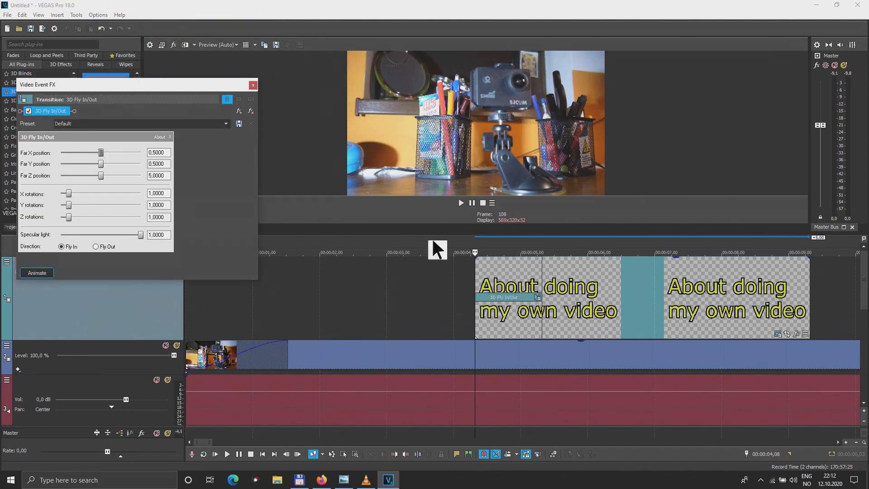
{"action": "left_click", "coordinate": [253, 85]}
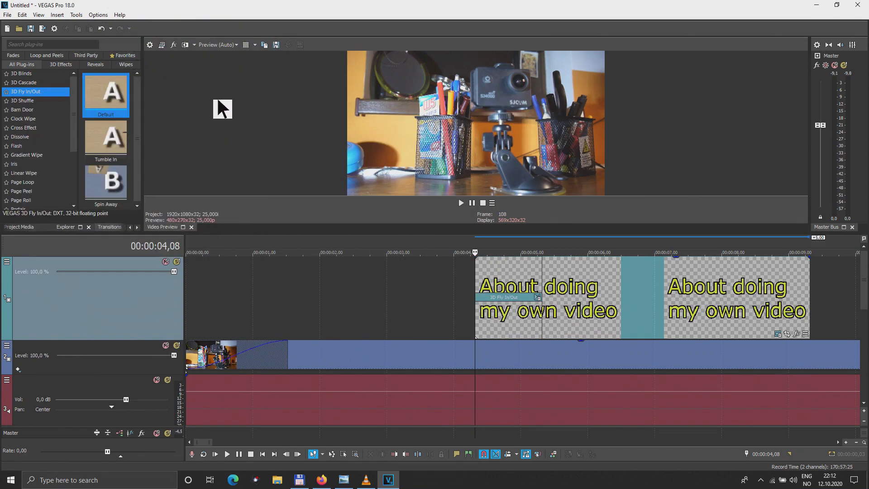
Add the Tumble In transition to the title's end and play the project from the start
{"action": "left_click", "coordinate": [102, 138]}
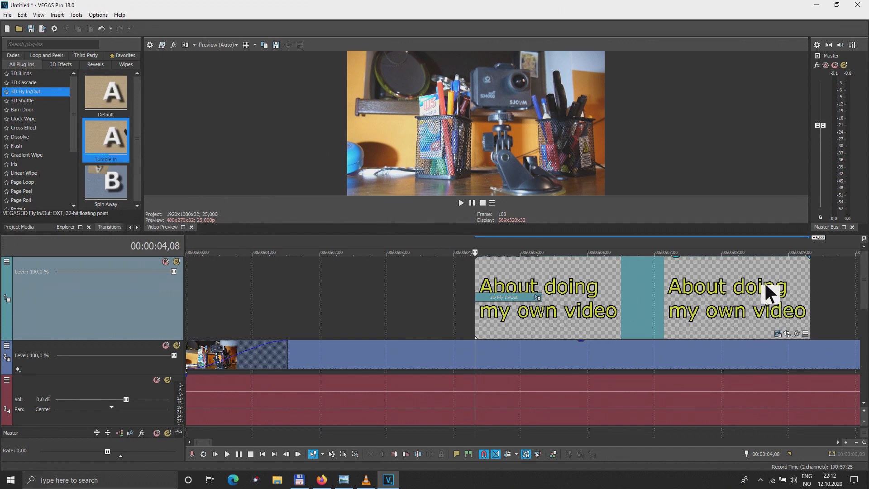
{"action": "left_click_drag", "start_coordinate": [814, 278], "coordinate": [814, 276]}
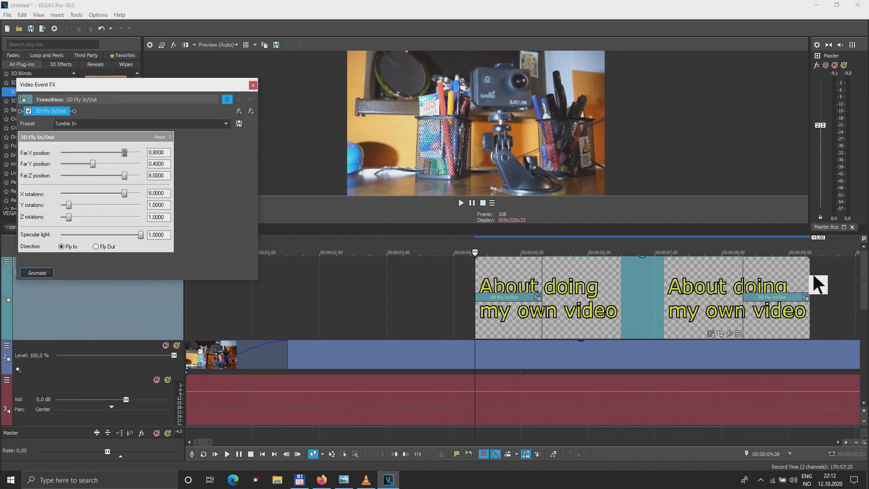
{"action": "left_click", "coordinate": [253, 84]}
{"action": "key", "text": "ctrl+Home"}
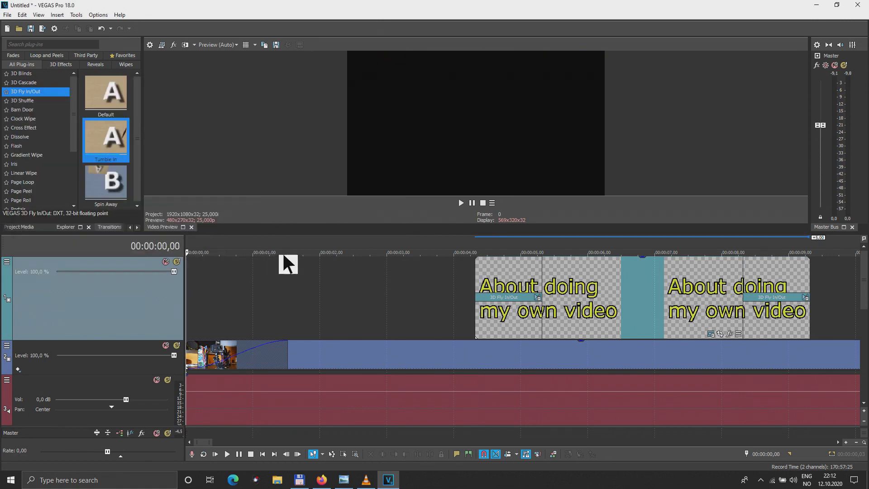
{"action": "key", "text": "space"}
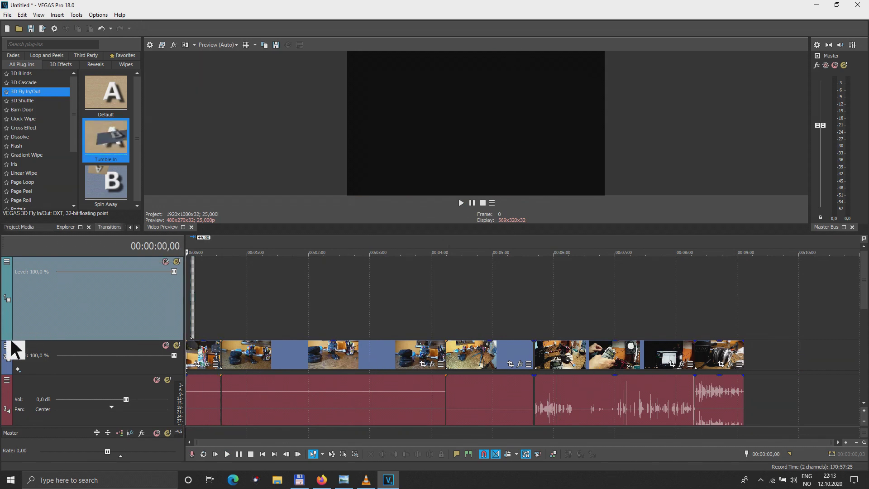
Collapse title track 1 to a thin strip and inspect the music clip on audio track 4
{"action": "left_click_drag", "start_coordinate": [13, 338], "coordinate": [15, 271]}
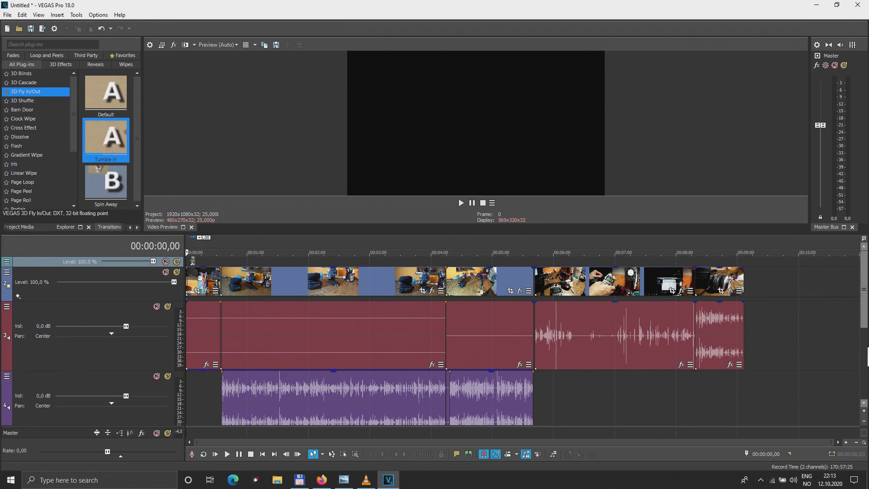
{"action": "left_click_drag", "start_coordinate": [864, 333], "coordinate": [865, 312]}
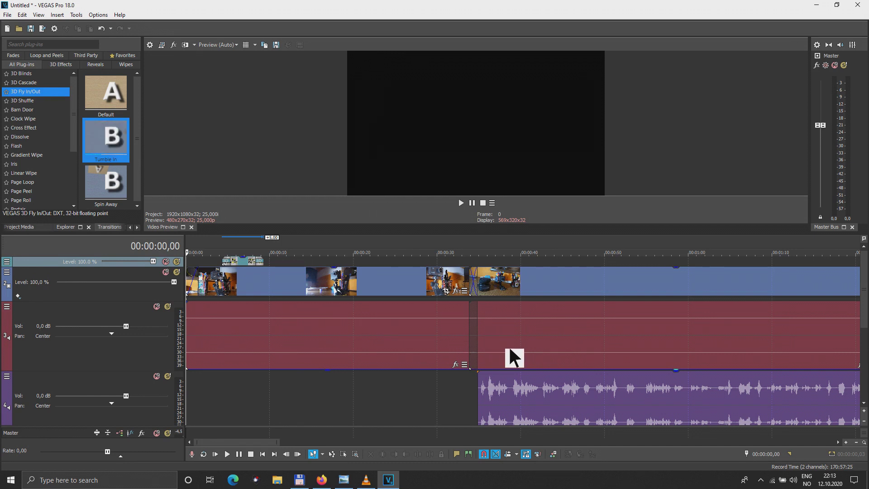
{"action": "scroll", "coordinate": [509, 346], "scroll_direction": "down", "scroll_amount": 6}
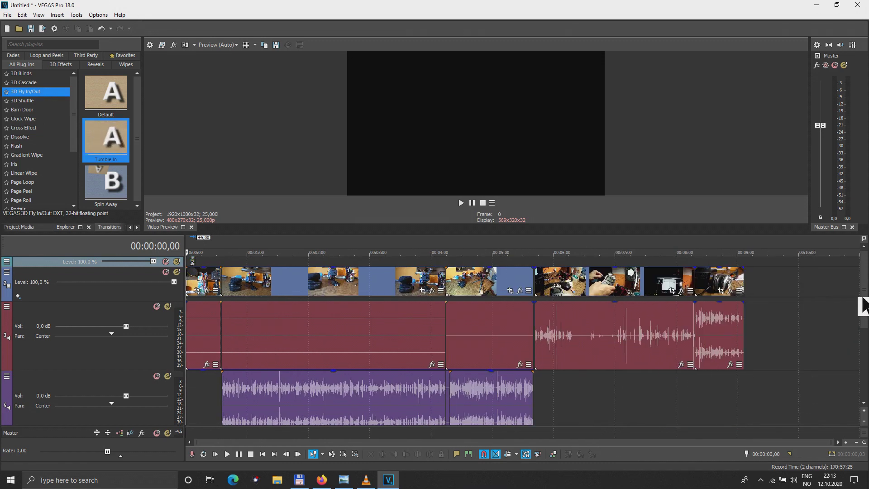
{"action": "left_click_drag", "start_coordinate": [862, 303], "coordinate": [863, 357]}
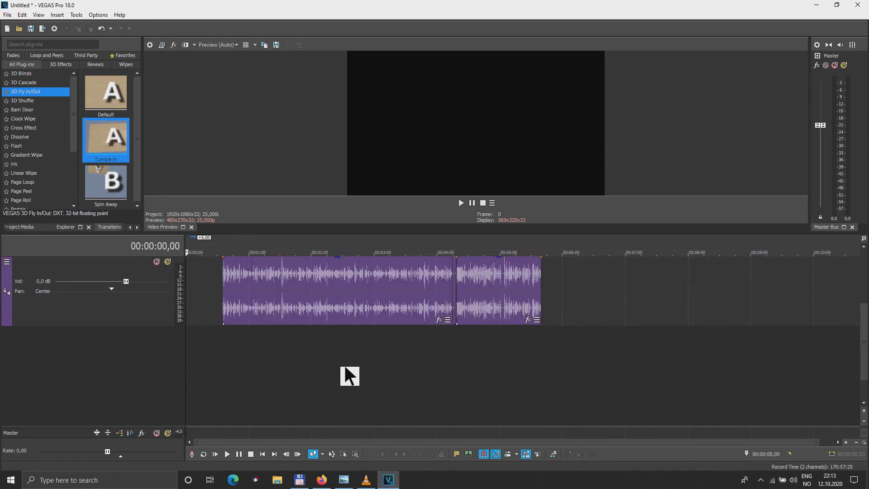
{"action": "scroll", "coordinate": [369, 365], "scroll_direction": "up", "scroll_amount": 5}
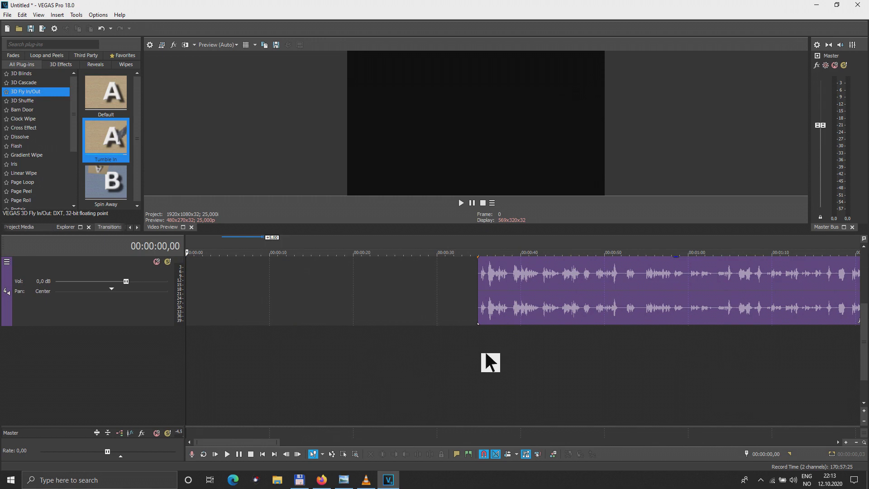
{"action": "scroll", "coordinate": [362, 352], "scroll_direction": "up", "scroll_amount": 3}
{"action": "scroll", "coordinate": [362, 352], "scroll_direction": "down", "scroll_amount": 4}
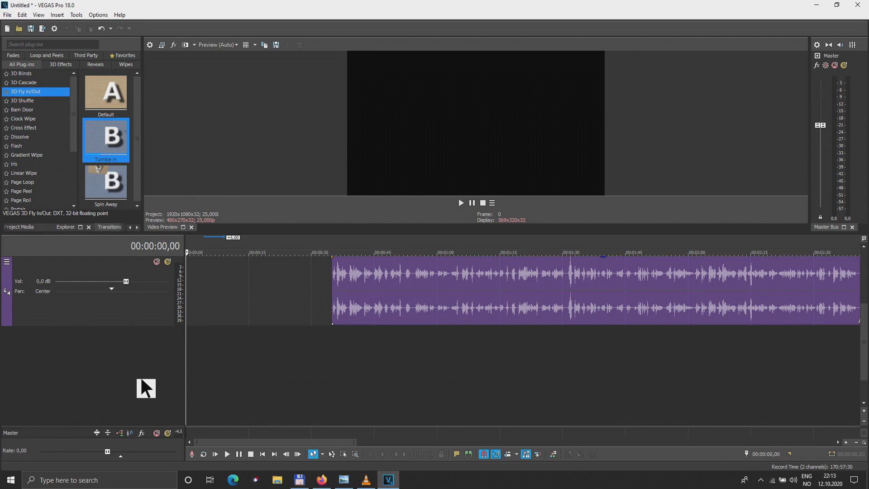
Insert a new audio track and import an instrumental file from the Instrumental film folder
{"action": "left_click", "coordinate": [63, 14]}
{"action": "left_click", "coordinate": [71, 57]}
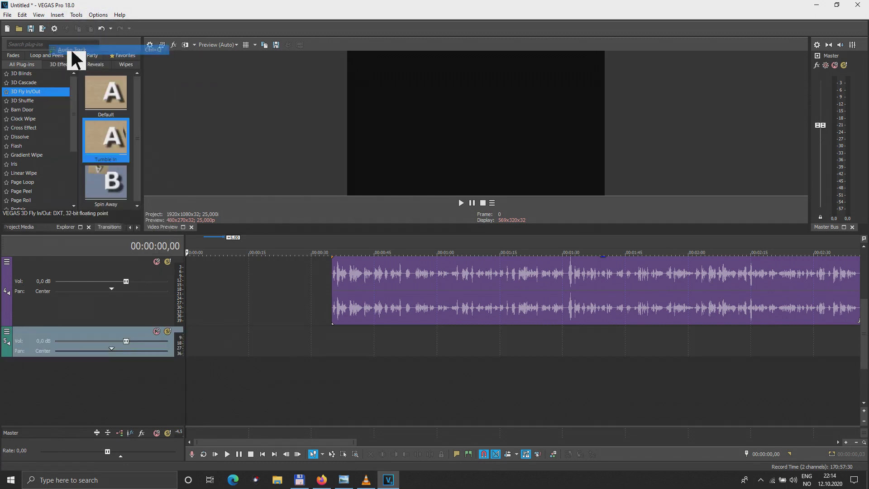
{"action": "left_click", "coordinate": [20, 25]}
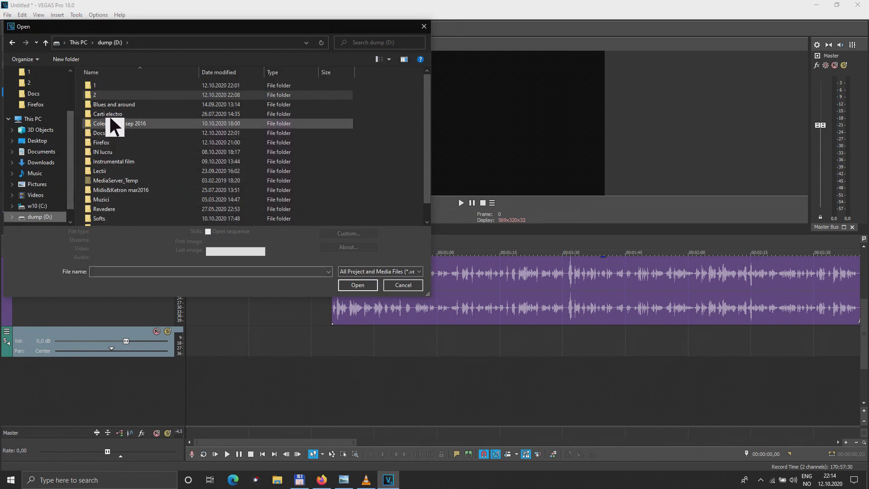
{"action": "double_click", "coordinate": [107, 161]}
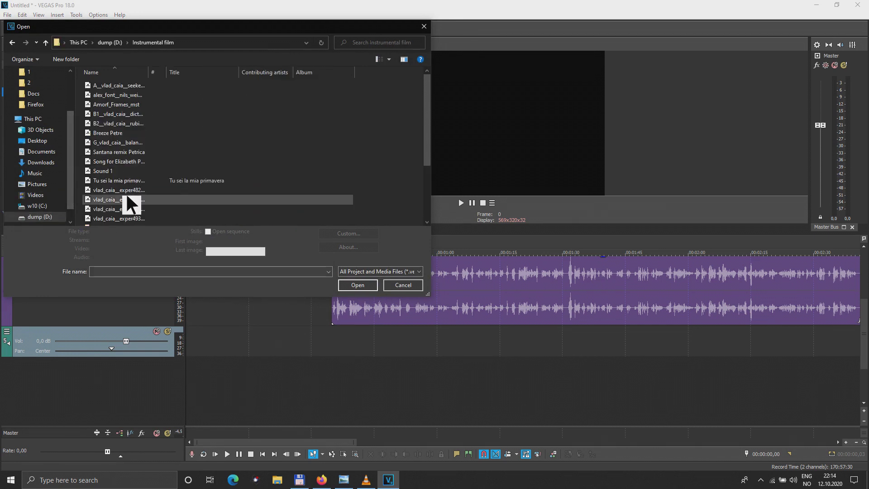
{"action": "double_click", "coordinate": [104, 188]}
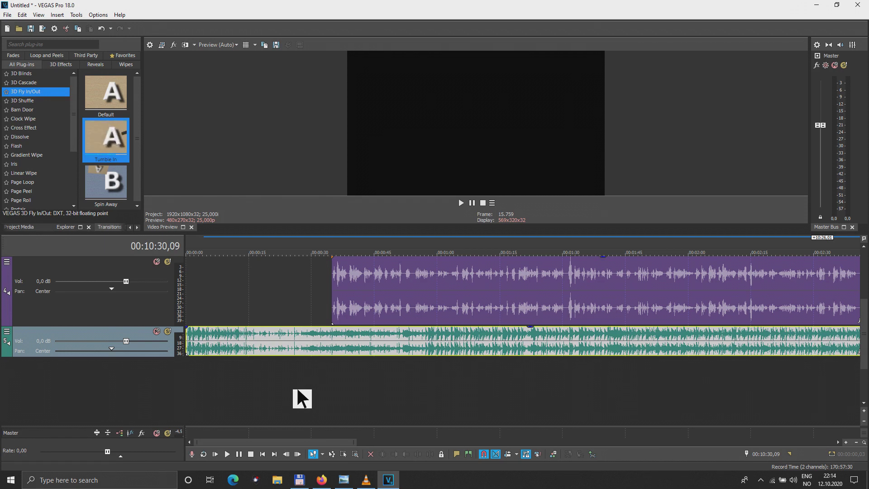
Activate volume automation controls on music track 5 and play the project from the start
{"action": "key", "text": "ctrl+Home"}
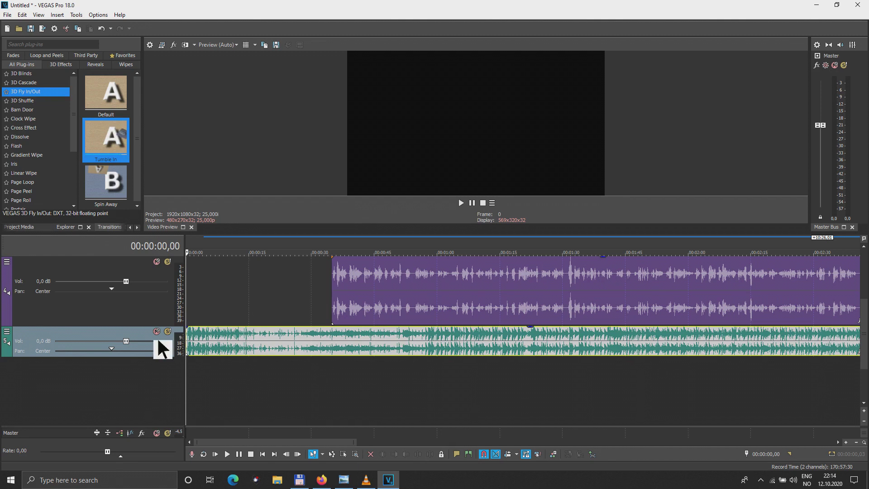
{"action": "left_click", "coordinate": [7, 332]}
{"action": "mouse_move", "coordinate": [36, 370]}
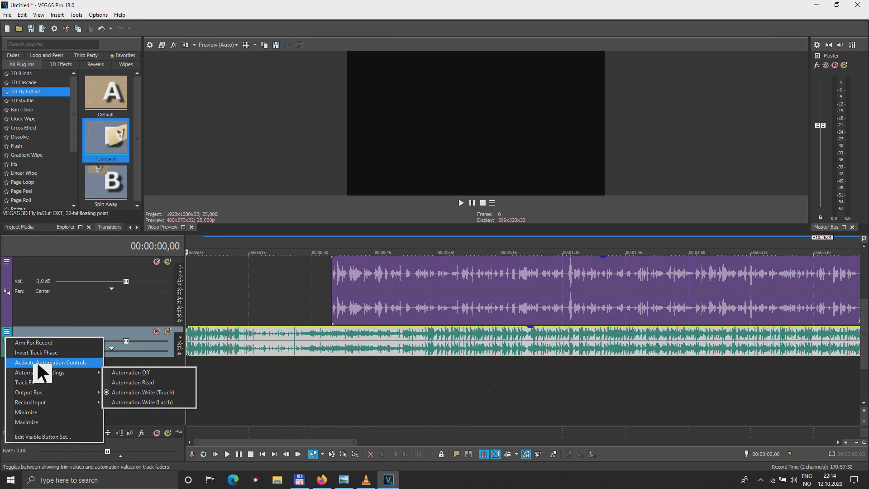
{"action": "left_click", "coordinate": [42, 362]}
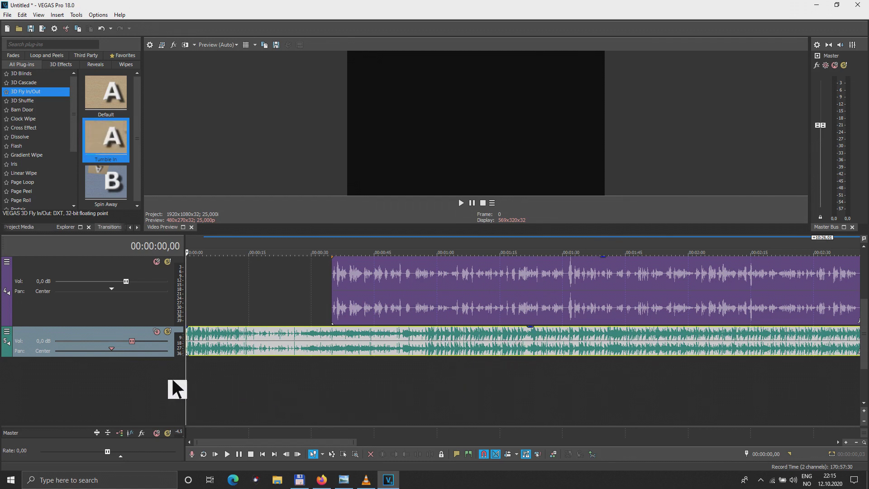
{"action": "key", "text": "space"}
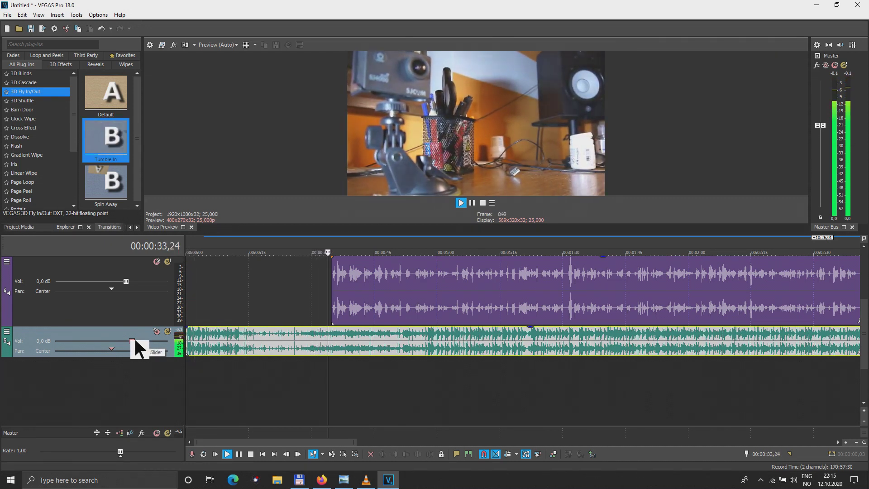
Dip the music volume from about 0:37, down to roughly -30,3 dB near 00:00:44
{"action": "left_click_drag", "start_coordinate": [135, 341], "coordinate": [76, 338]}
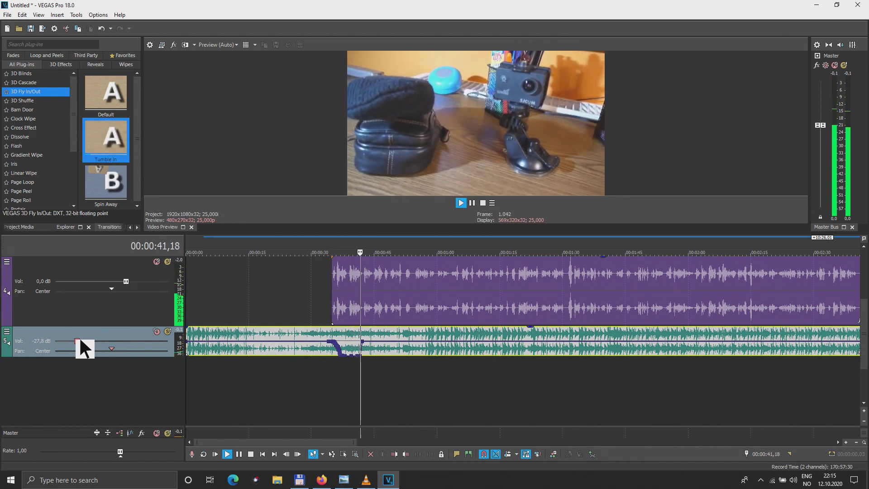
{"action": "key", "text": "space"}
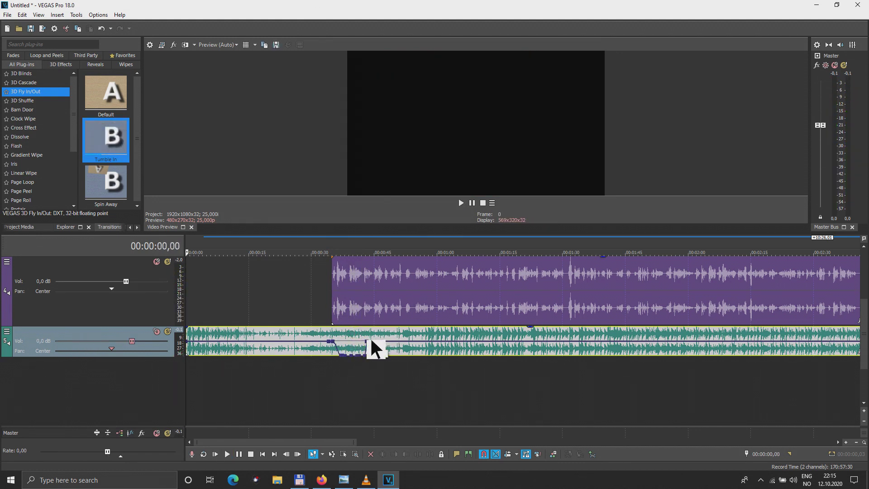
{"action": "left_click_drag", "start_coordinate": [371, 341], "coordinate": [377, 353]}
{"action": "key", "text": "space"}
{"action": "key", "text": "space"}
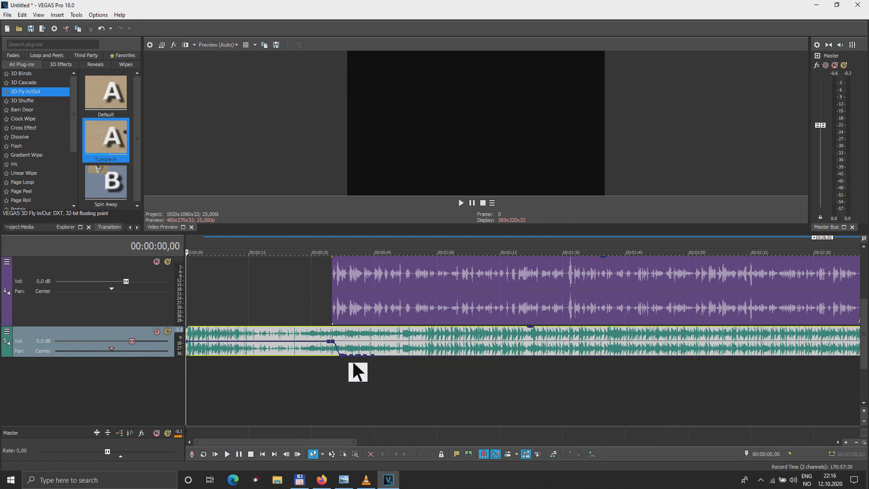
{"action": "left_click", "coordinate": [351, 361]}
{"action": "key", "text": "space"}
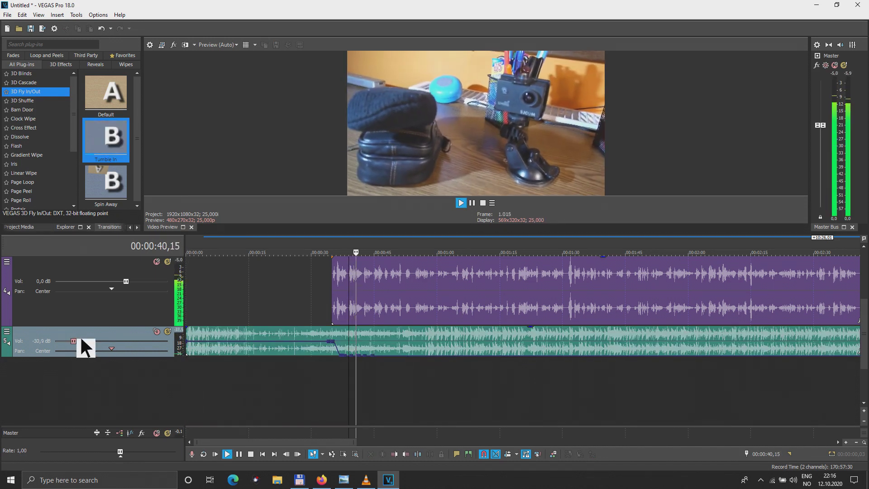
{"action": "left_click_drag", "start_coordinate": [76, 337], "coordinate": [85, 338]}
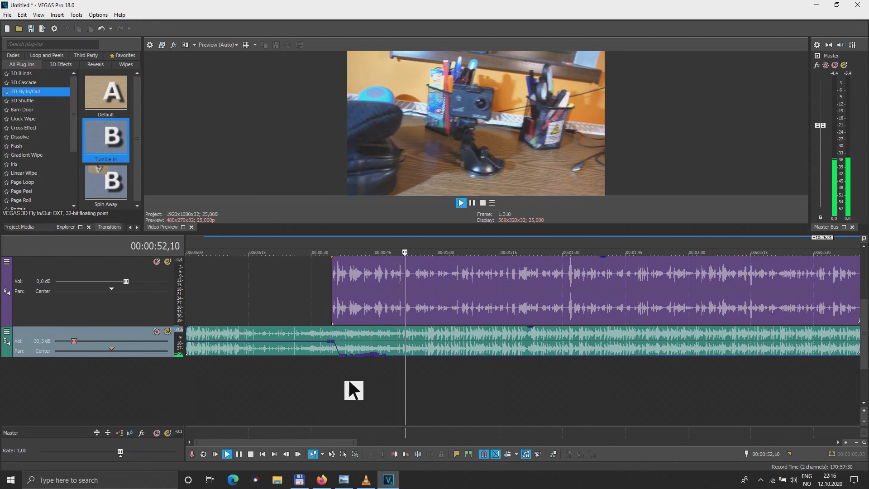
Stop playback and adjust the timeline view over the tracks
{"action": "scroll", "coordinate": [751, 383], "scroll_direction": "down", "scroll_amount": 5}
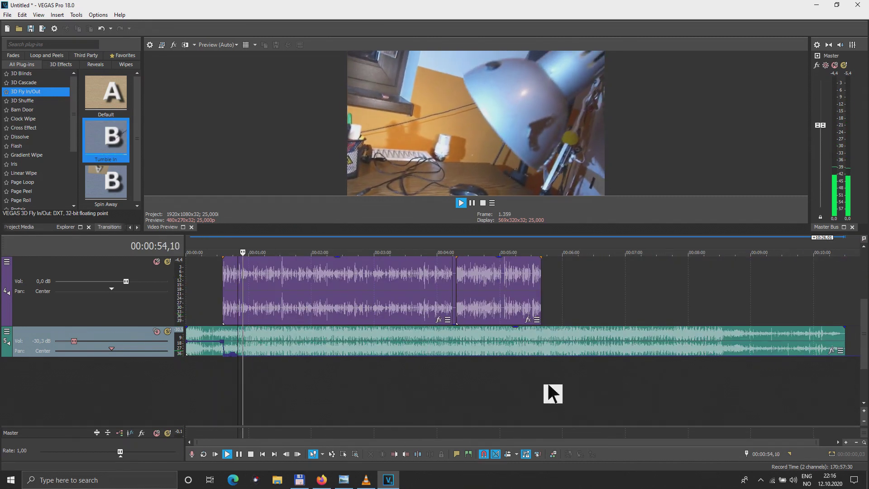
{"action": "scroll", "coordinate": [550, 389], "scroll_direction": "up", "scroll_amount": 2}
{"action": "scroll", "coordinate": [734, 430], "scroll_direction": "down", "scroll_amount": 2}
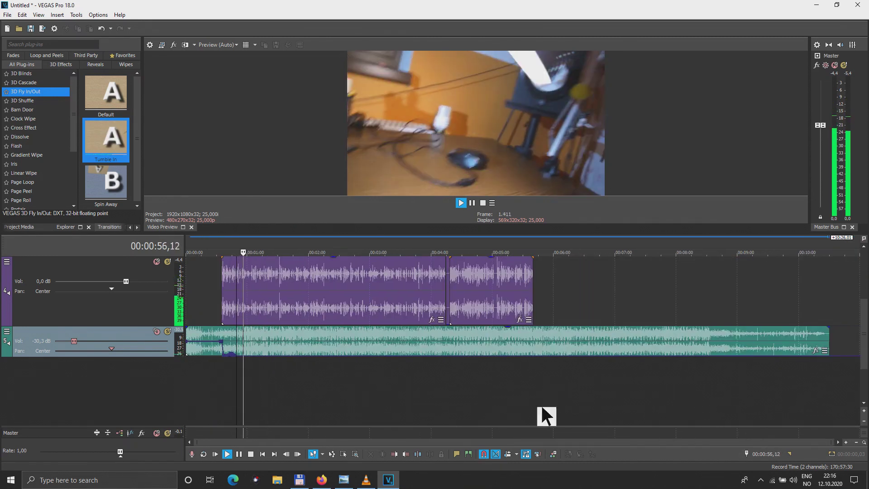
{"action": "key", "text": "space"}
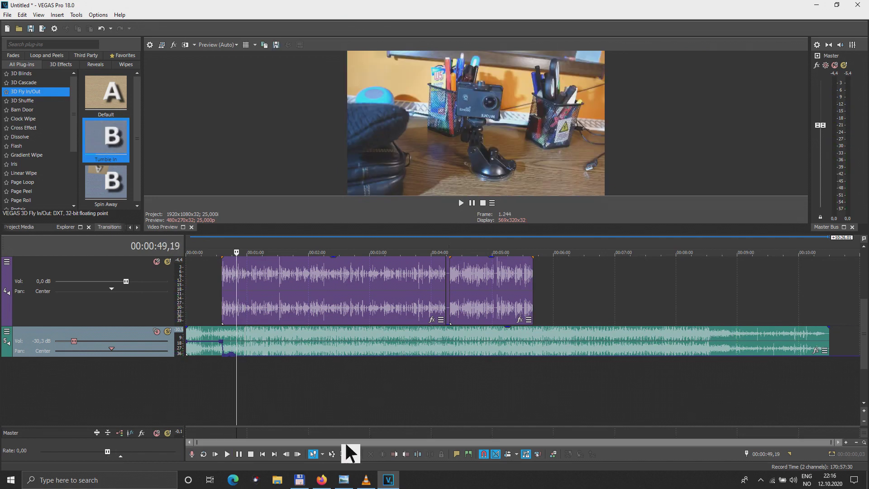
{"action": "left_click_drag", "start_coordinate": [365, 439], "coordinate": [388, 439]}
{"action": "scroll", "coordinate": [443, 362], "scroll_direction": "up", "scroll_amount": 3}
{"action": "scroll", "coordinate": [479, 365], "scroll_direction": "down", "scroll_amount": 3}
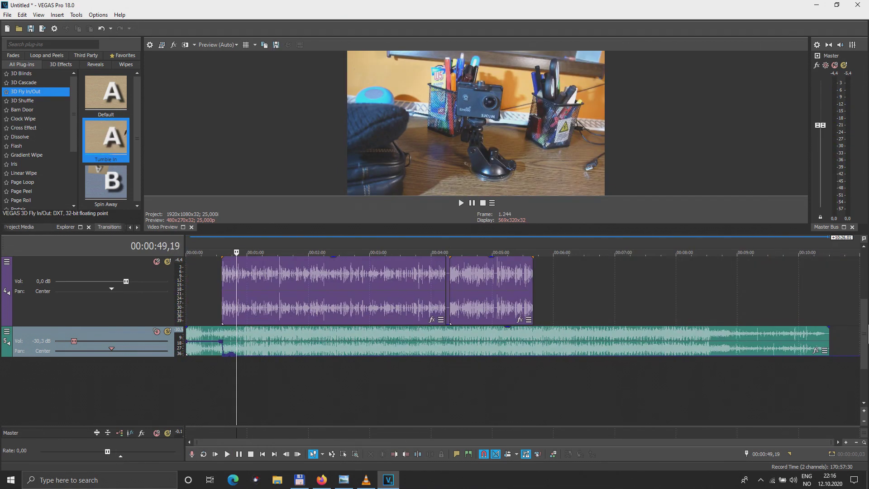
{"action": "mouse_move", "coordinate": [864, 339]}
{"action": "left_mouse_down"}
{"action": "mouse_move", "coordinate": [861, 271]}
{"action": "mouse_move", "coordinate": [863, 338]}
{"action": "left_mouse_up"}
Zoom in around 00:04:13–00:04:14, where the voice clips break
{"action": "left_click", "coordinate": [451, 368]}
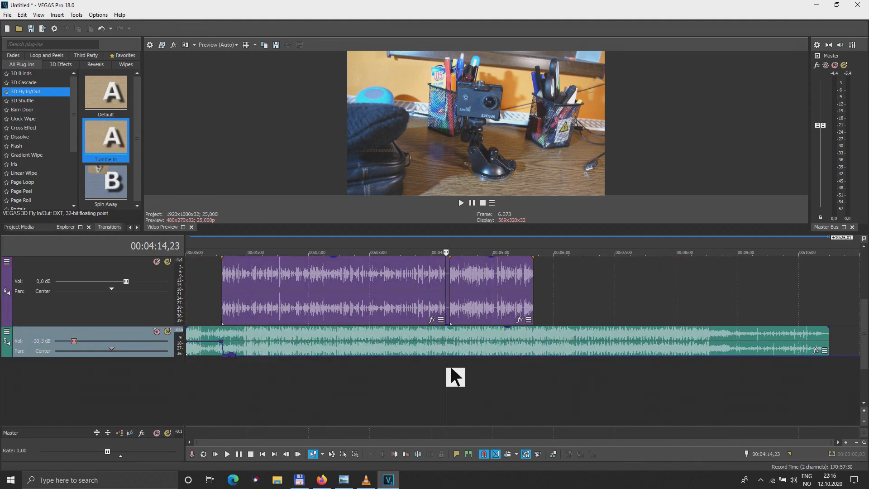
{"action": "scroll", "coordinate": [528, 392], "scroll_direction": "up", "scroll_amount": 10}
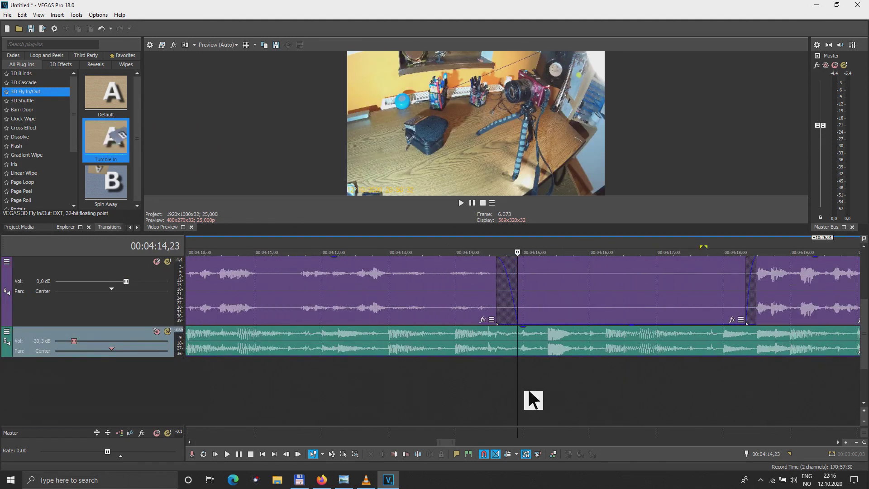
{"action": "scroll", "coordinate": [530, 399], "scroll_direction": "up", "scroll_amount": 5}
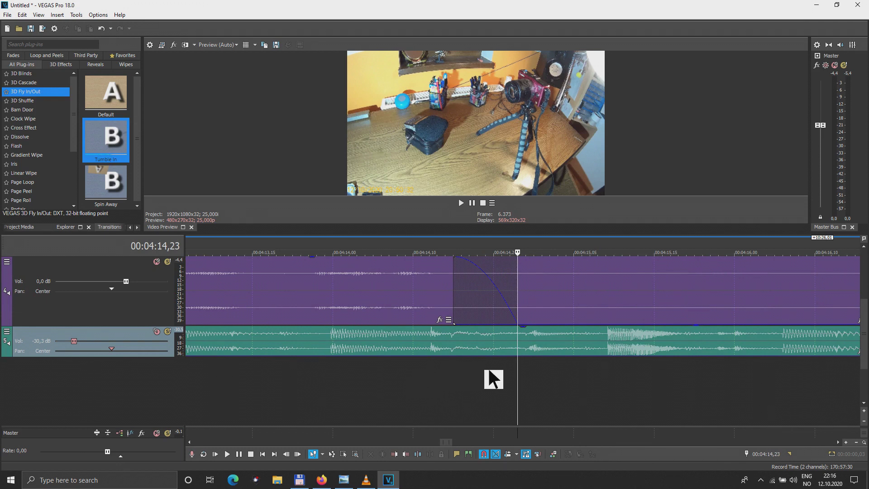
{"action": "left_click", "coordinate": [201, 368]}
{"action": "scroll", "coordinate": [208, 374], "scroll_direction": "down", "scroll_amount": 8}
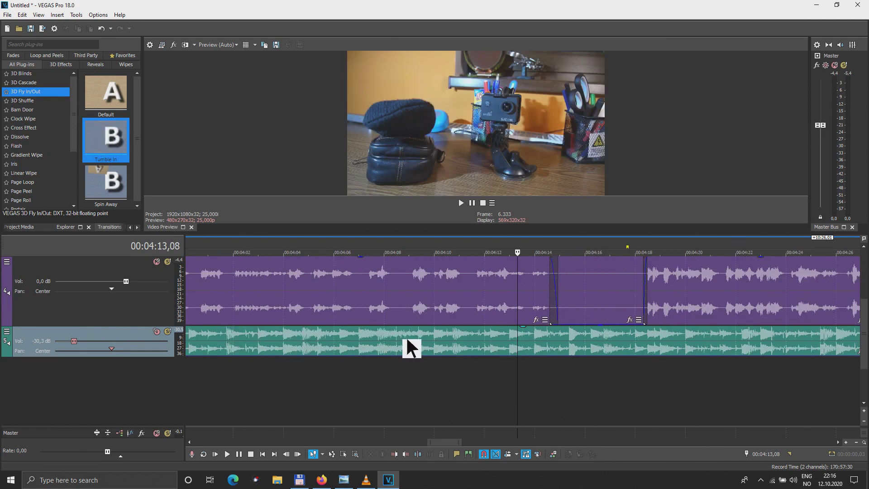
Swell the music to about -1,9 dB after 00:04:09 and replay from 00:04:06 to review
{"action": "left_click", "coordinate": [430, 365]}
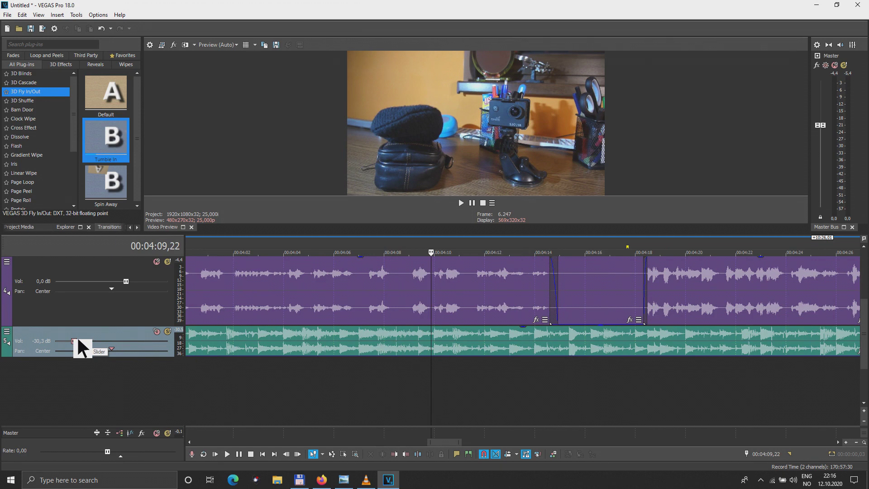
{"action": "key", "text": "space"}
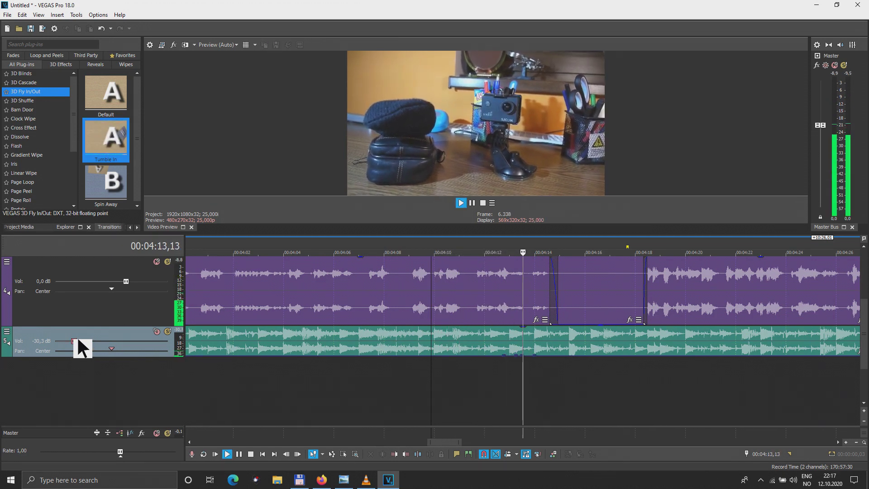
{"action": "mouse_move", "coordinate": [78, 341]}
{"action": "left_mouse_down"}
{"action": "mouse_move", "coordinate": [125, 342]}
{"action": "mouse_move", "coordinate": [74, 347]}
{"action": "left_mouse_up"}
{"action": "key", "text": "space"}
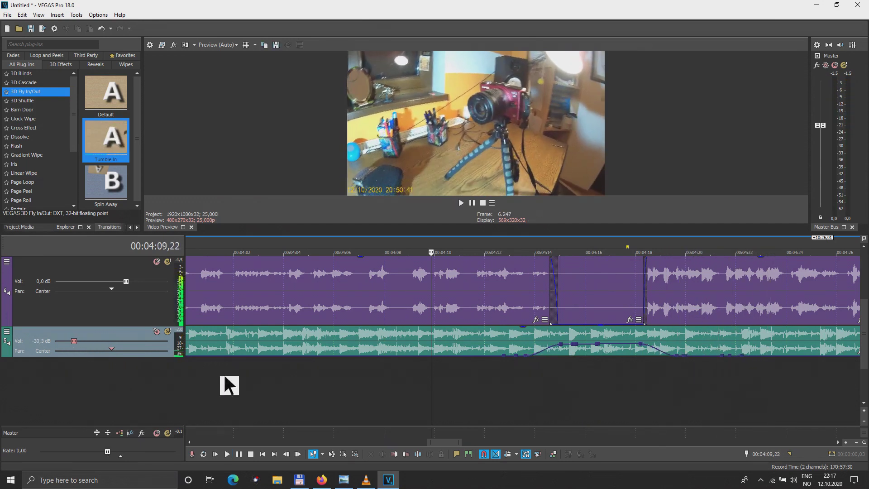
{"action": "left_click", "coordinate": [332, 374]}
{"action": "key", "text": "space"}
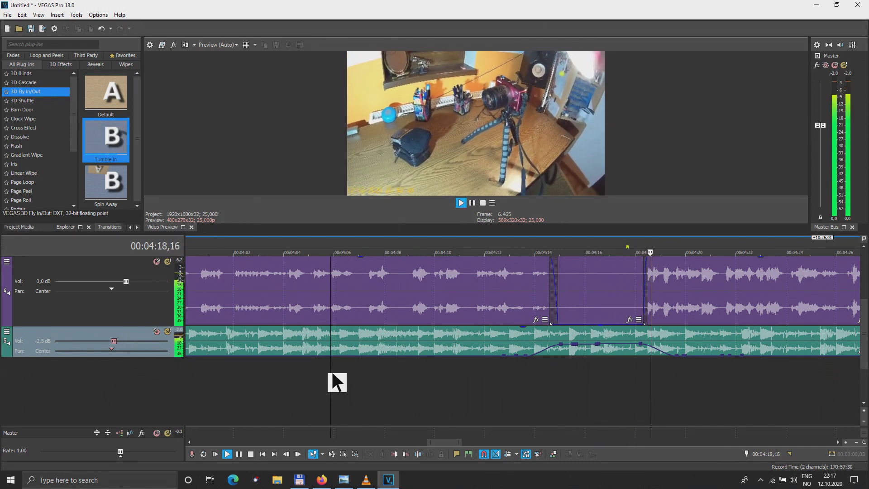
Stop playback and select the top video track at 00:08:48,07
{"action": "key", "text": "space"}
{"action": "scroll", "coordinate": [459, 382], "scroll_direction": "down", "scroll_amount": 5}
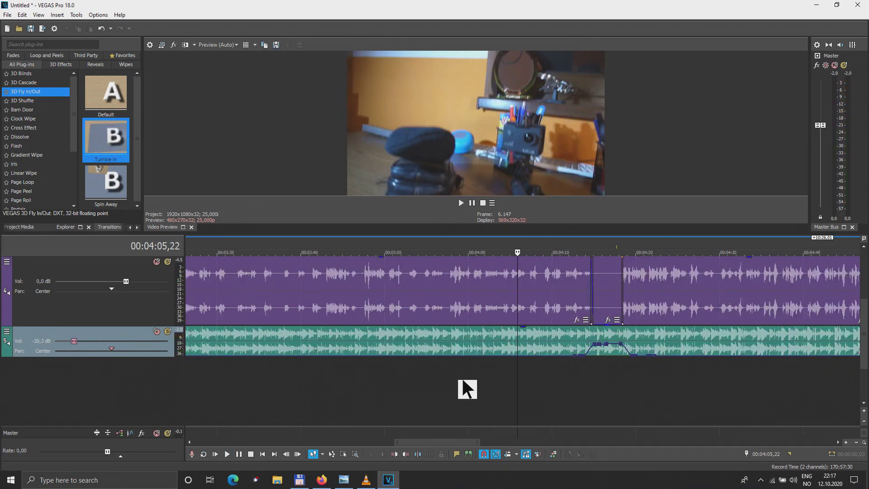
{"action": "scroll", "coordinate": [466, 388], "scroll_direction": "down", "scroll_amount": 4}
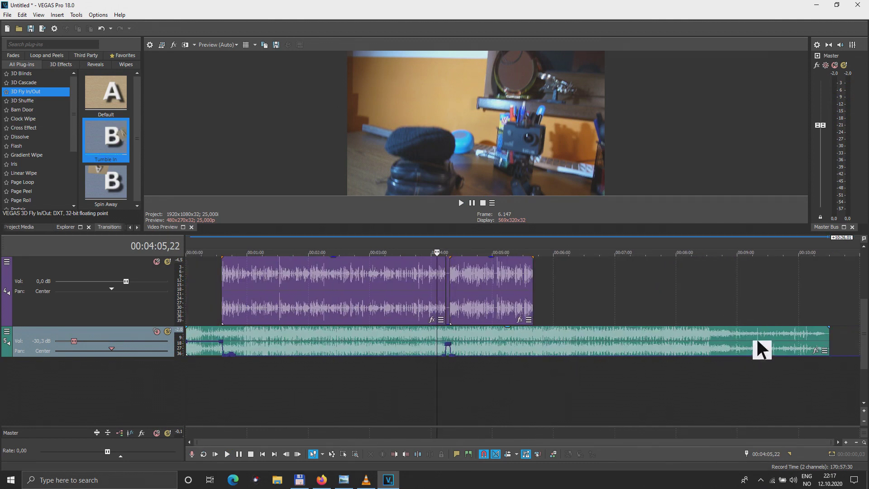
{"action": "left_click_drag", "start_coordinate": [859, 340], "coordinate": [861, 288]}
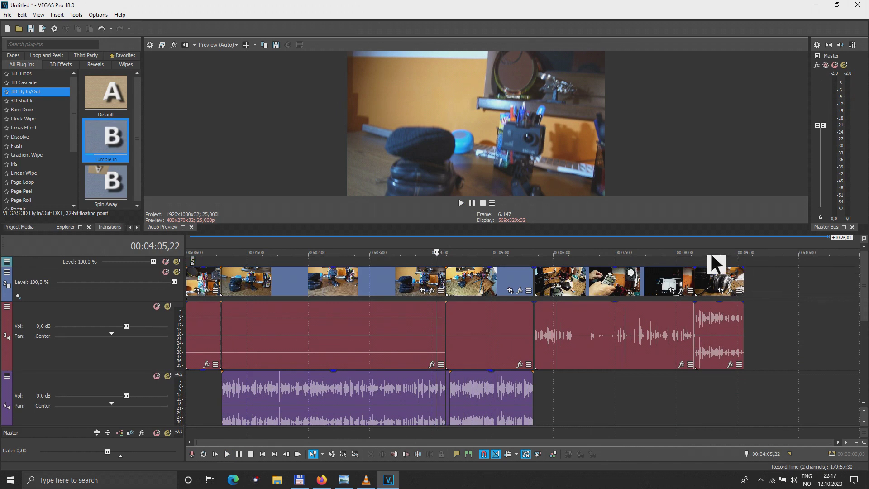
{"action": "left_click", "coordinate": [727, 260]}
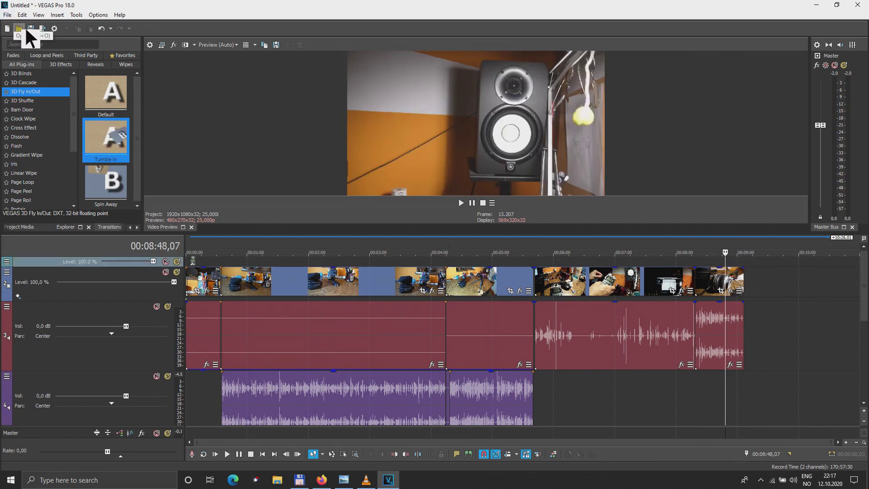
Insert a Text Media title using the 1subscribe preset
{"action": "left_click", "coordinate": [62, 14]}
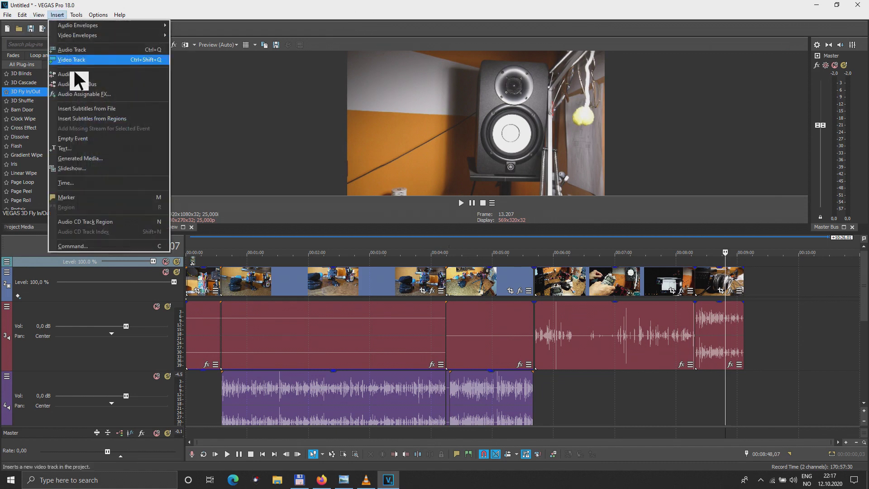
{"action": "left_click", "coordinate": [72, 150]}
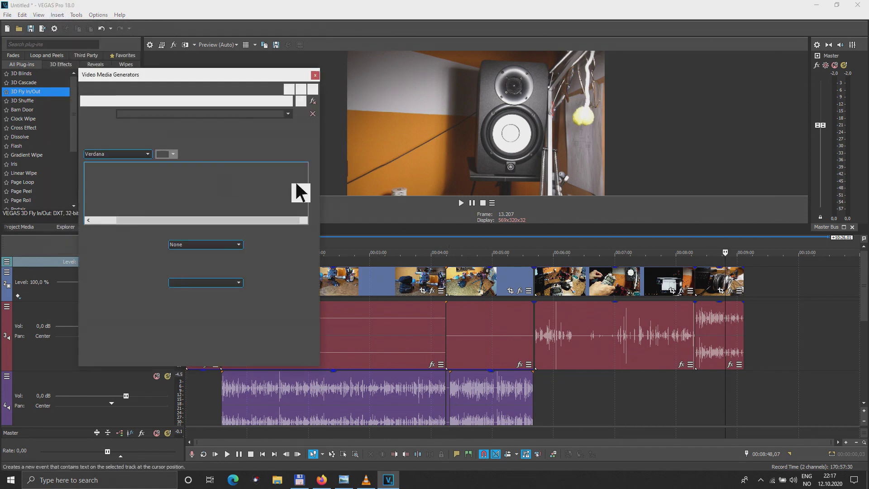
{"action": "left_click", "coordinate": [291, 112]}
{"action": "scroll", "coordinate": [294, 150], "scroll_direction": "down", "scroll_amount": 9}
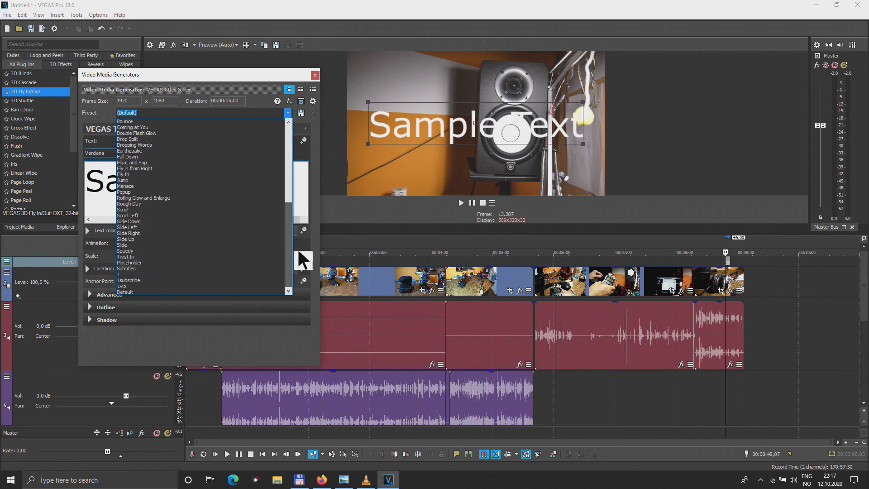
{"action": "left_click", "coordinate": [131, 281]}
{"action": "left_click", "coordinate": [315, 75]}
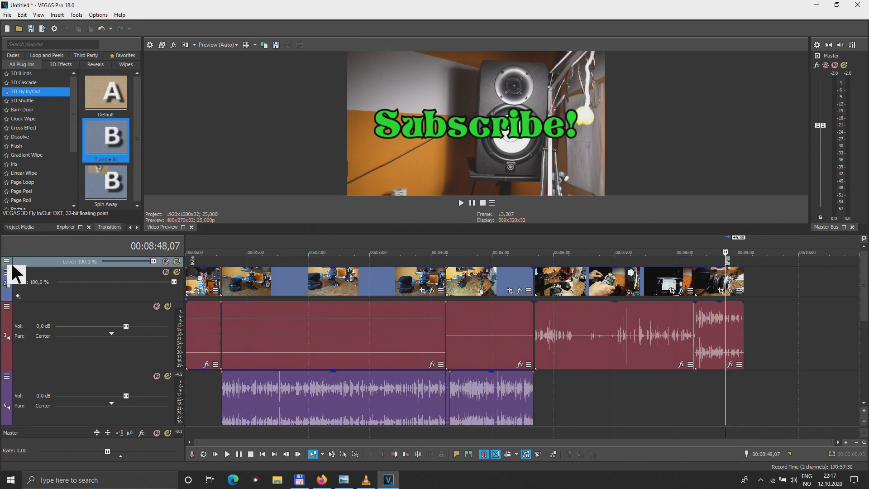
Expand the top video track and move the Subscribe! title to about 9:00
{"action": "left_click_drag", "start_coordinate": [15, 266], "coordinate": [7, 357]}
{"action": "scroll", "coordinate": [750, 329], "scroll_direction": "up", "scroll_amount": 6}
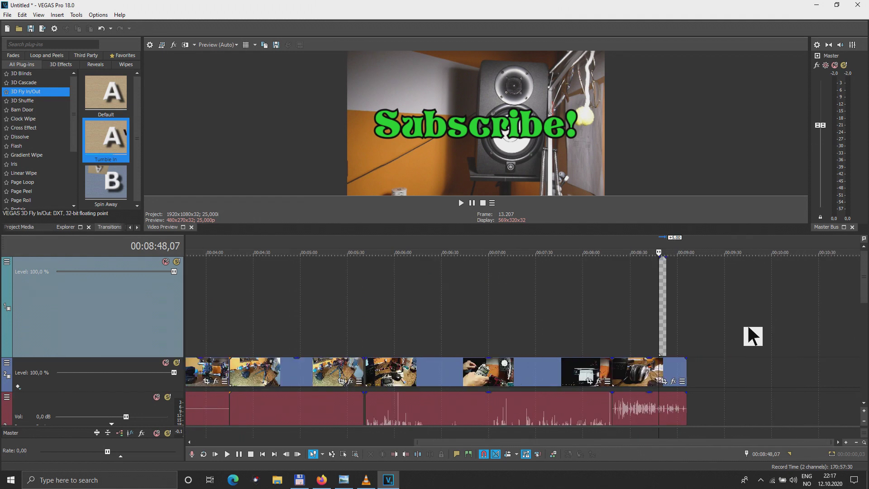
{"action": "left_click_drag", "start_coordinate": [549, 299], "coordinate": [668, 299]}
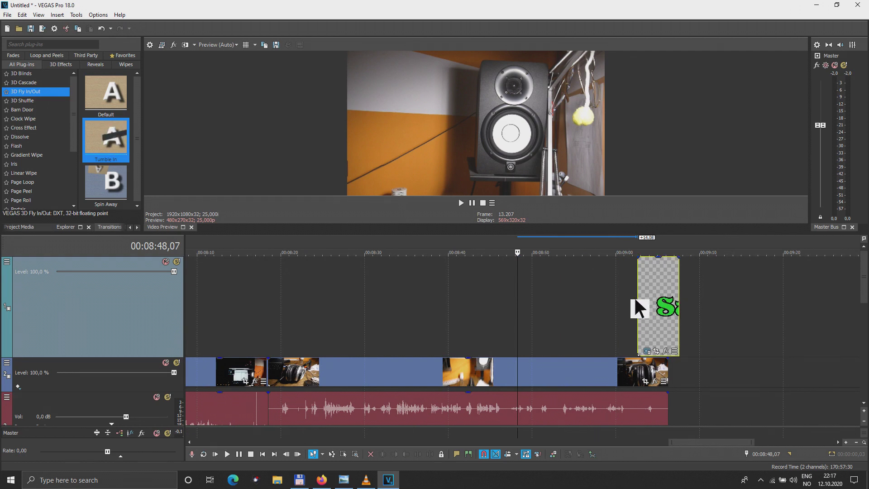
Add the Default 3D Fly In/Out transition to the title's start and preview the entrance
{"action": "scroll", "coordinate": [628, 303], "scroll_direction": "up", "scroll_amount": 5}
{"action": "scroll", "coordinate": [607, 442], "scroll_direction": "right", "scroll_amount": 5}
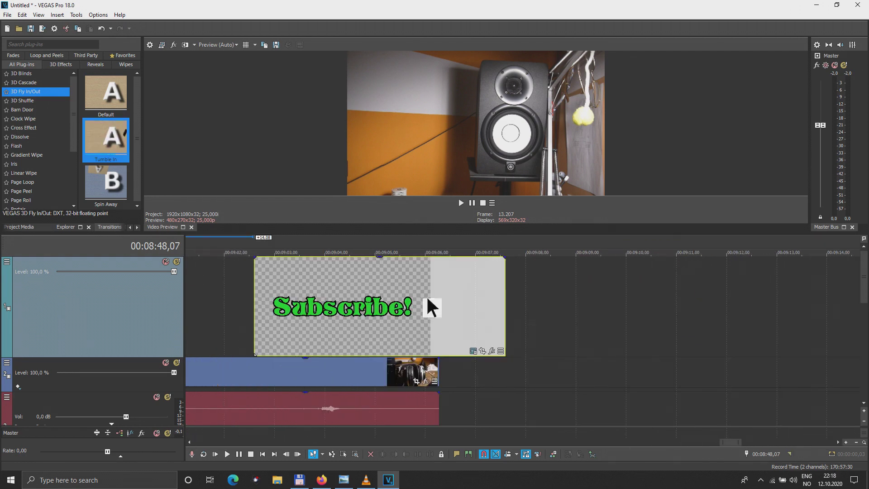
{"action": "left_click", "coordinate": [106, 95]}
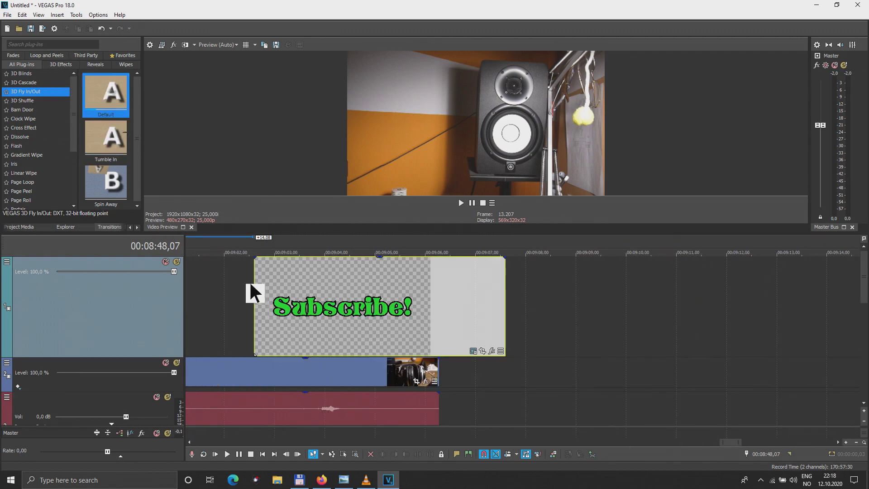
{"action": "left_click_drag", "start_coordinate": [259, 297], "coordinate": [259, 297]}
{"action": "left_click", "coordinate": [255, 84]}
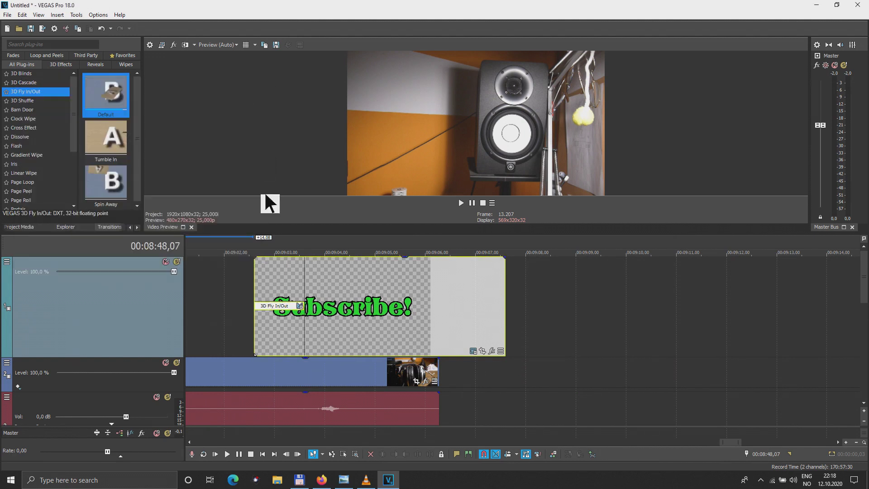
{"action": "left_click", "coordinate": [249, 314]}
{"action": "key", "text": "space"}
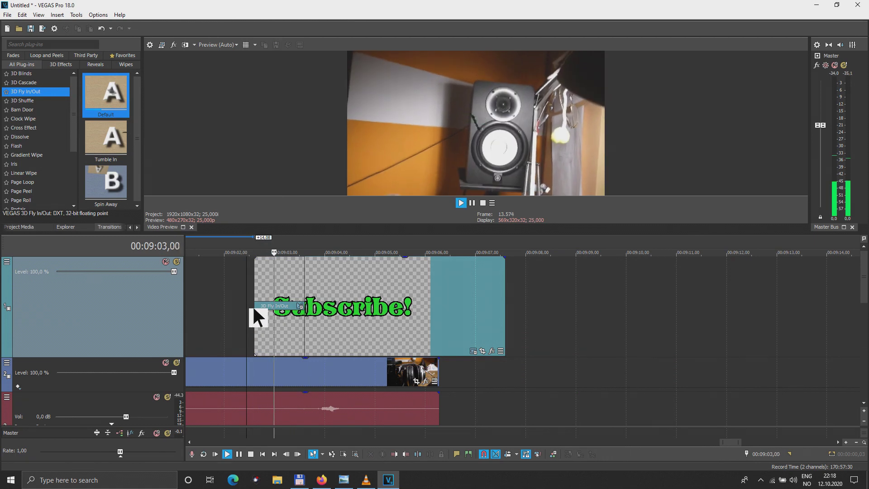
Shift the Subscribe! title to the top of the frame with Pan/Crop and check its position
{"action": "key", "text": "space"}
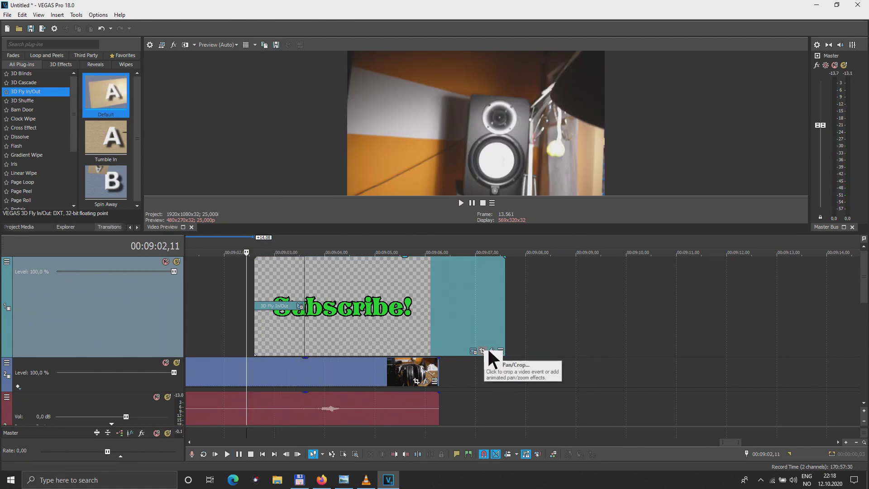
{"action": "left_click", "coordinate": [488, 349]}
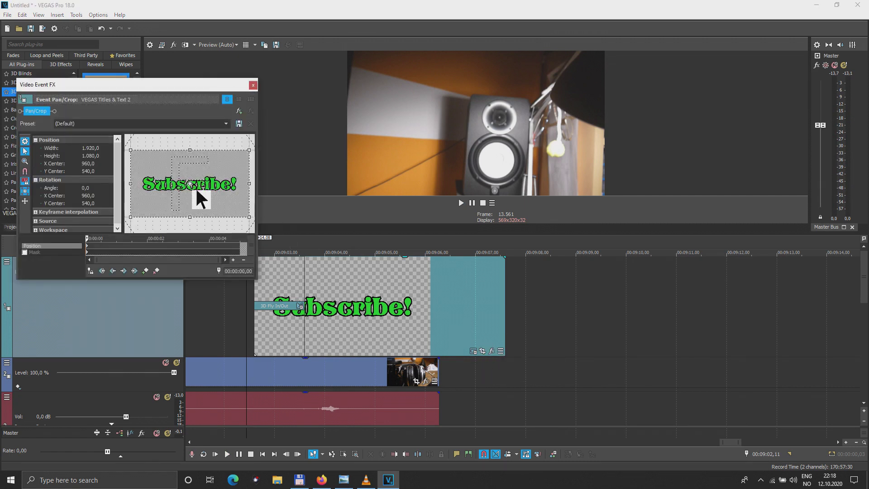
{"action": "left_click_drag", "start_coordinate": [189, 184], "coordinate": [188, 211]}
{"action": "left_click", "coordinate": [233, 334]}
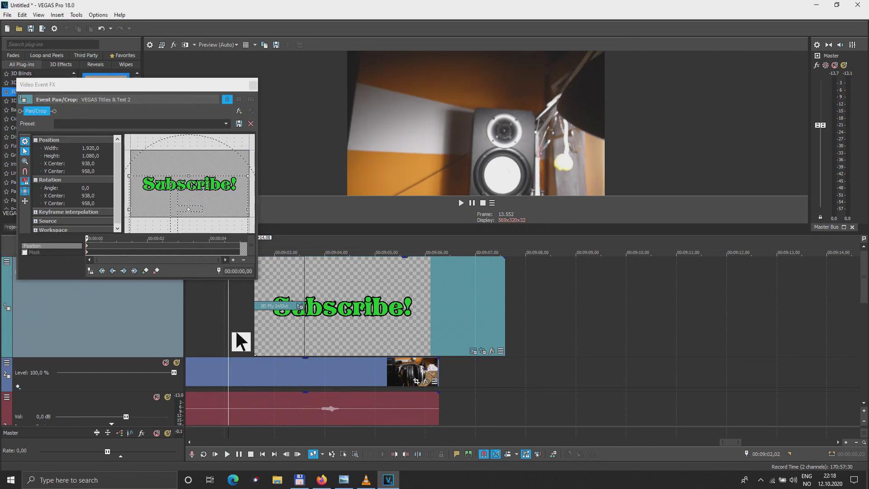
{"action": "key", "text": "ctrl+z"}
{"action": "key", "text": "space"}
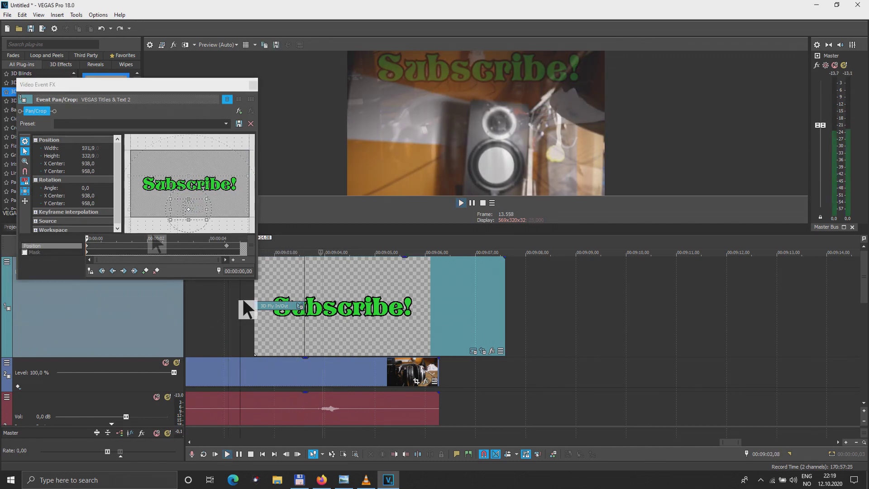
{"action": "key", "text": "space"}
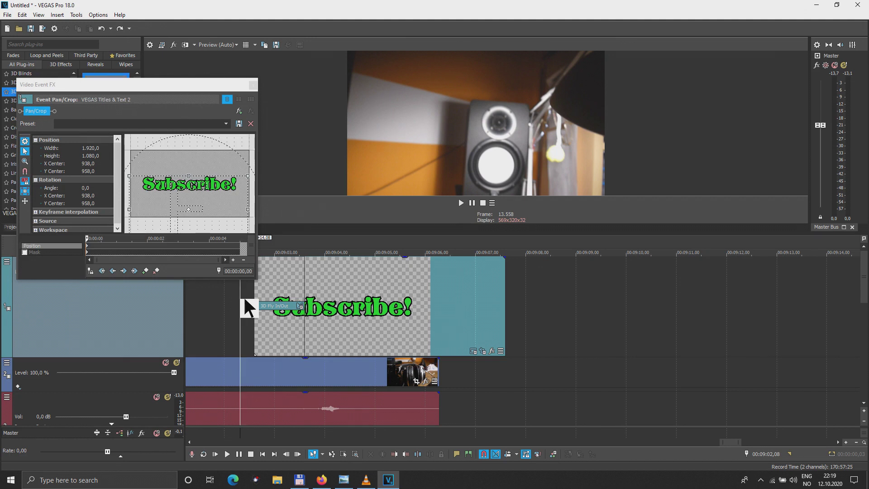
{"action": "left_click_drag", "start_coordinate": [254, 296], "coordinate": [241, 297]}
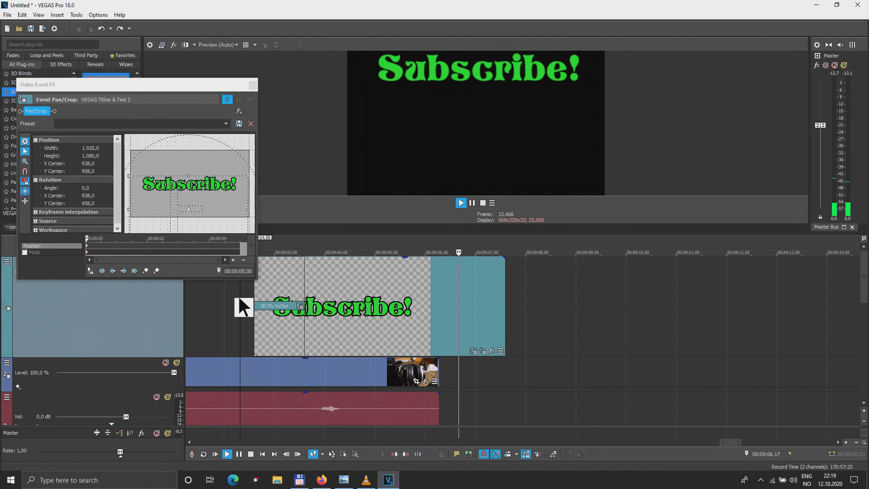
{"action": "key", "text": "space"}
Extend the Subscribe! title and give it a roughly 4-second fade-out
{"action": "left_click_drag", "start_coordinate": [506, 290], "coordinate": [643, 291]}
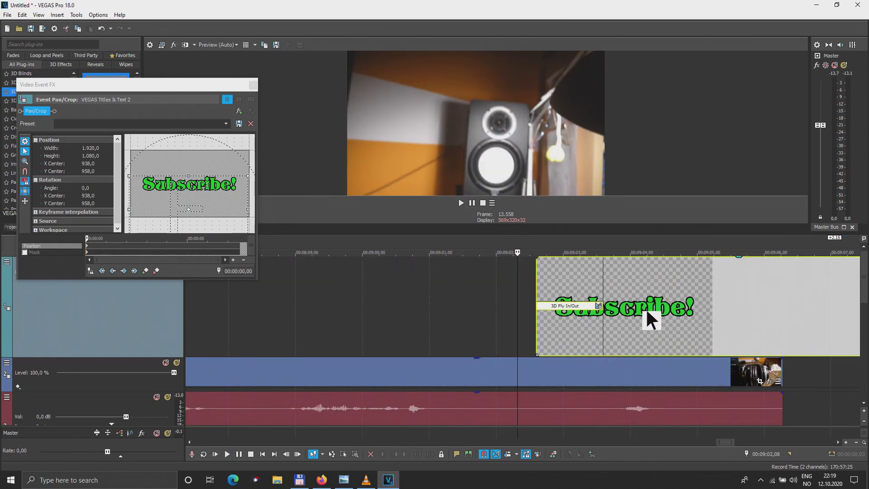
{"action": "scroll", "coordinate": [642, 307], "scroll_direction": "down", "scroll_amount": 5}
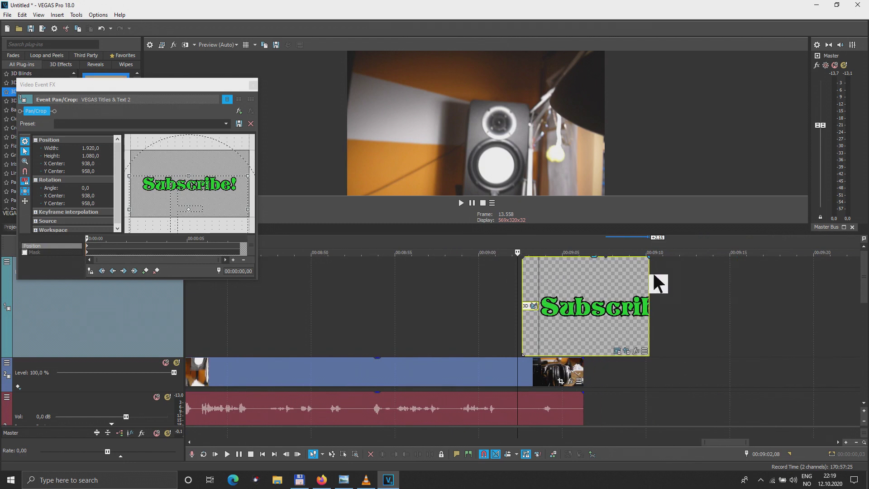
{"action": "left_click_drag", "start_coordinate": [652, 257], "coordinate": [621, 268]}
{"action": "left_click_drag", "start_coordinate": [650, 296], "coordinate": [714, 290]}
{"action": "left_click_drag", "start_coordinate": [690, 257], "coordinate": [636, 262]}
{"action": "scroll", "coordinate": [718, 362], "scroll_direction": "down", "scroll_amount": 4}
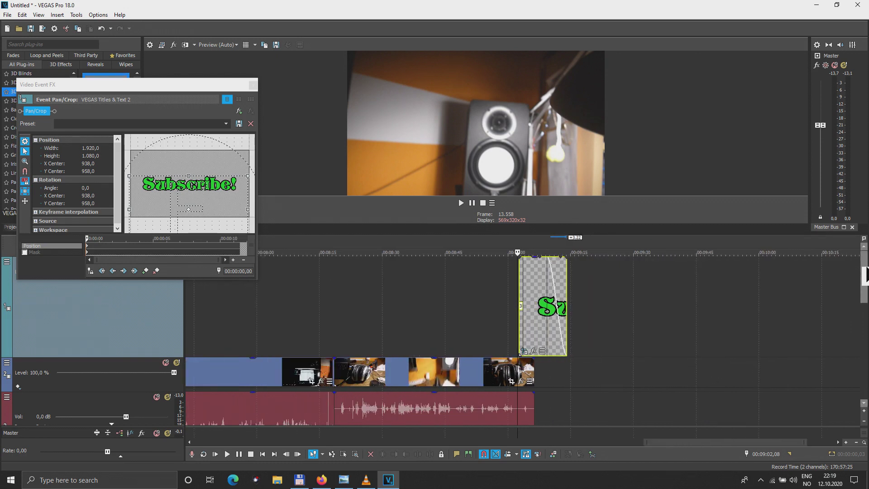
Play the ending from 8:42 and raise the music track's volume
{"action": "scroll", "coordinate": [863, 317], "scroll_direction": "down", "scroll_amount": 2}
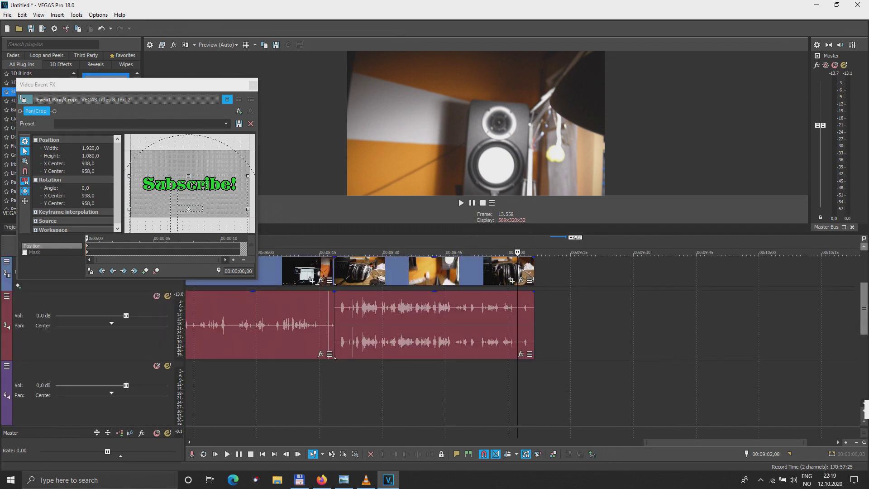
{"action": "scroll", "coordinate": [863, 317], "scroll_direction": "down", "scroll_amount": 2}
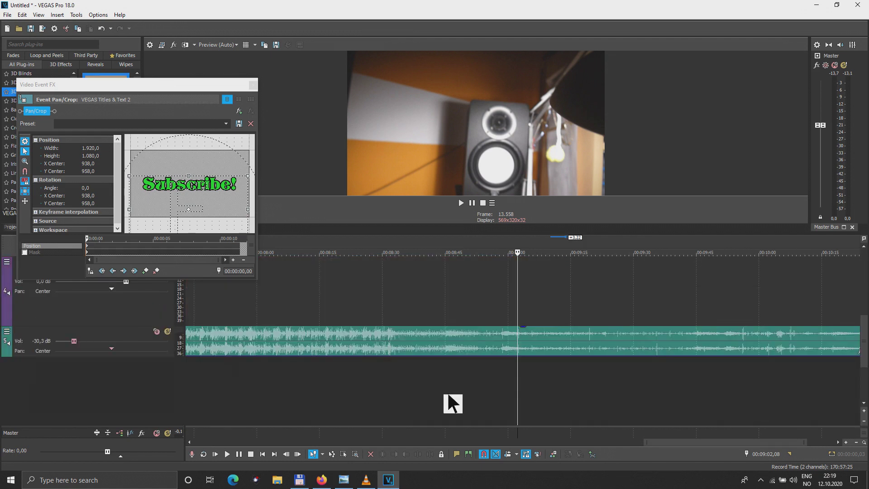
{"action": "left_click", "coordinate": [436, 362]}
{"action": "key", "text": "space"}
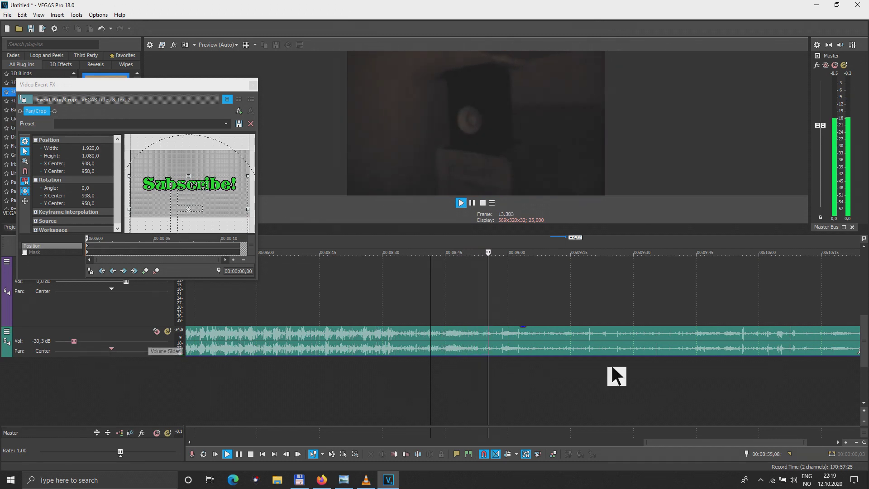
{"action": "scroll", "coordinate": [864, 335], "scroll_direction": "up", "scroll_amount": 2}
{"action": "scroll", "coordinate": [275, 340], "scroll_direction": "up", "scroll_amount": 3}
{"action": "scroll", "coordinate": [275, 340], "scroll_direction": "down", "scroll_amount": 6}
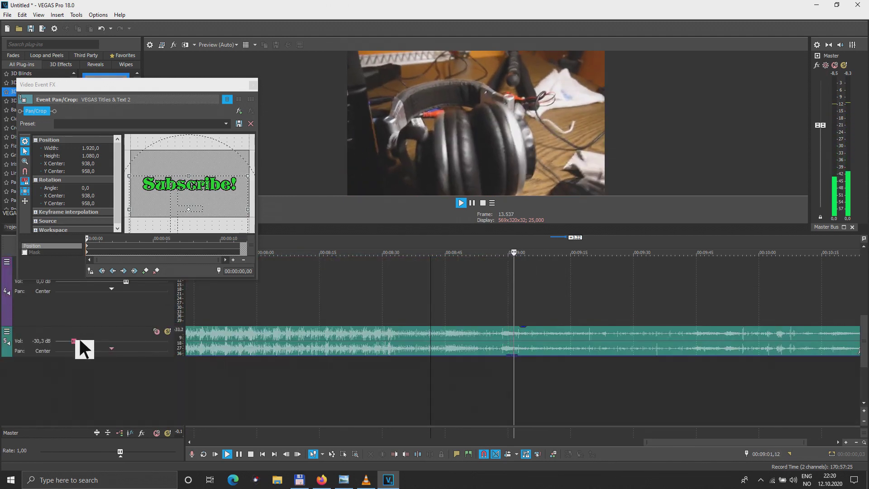
{"action": "left_click_drag", "start_coordinate": [80, 338], "coordinate": [54, 342]}
{"action": "key", "text": "space"}
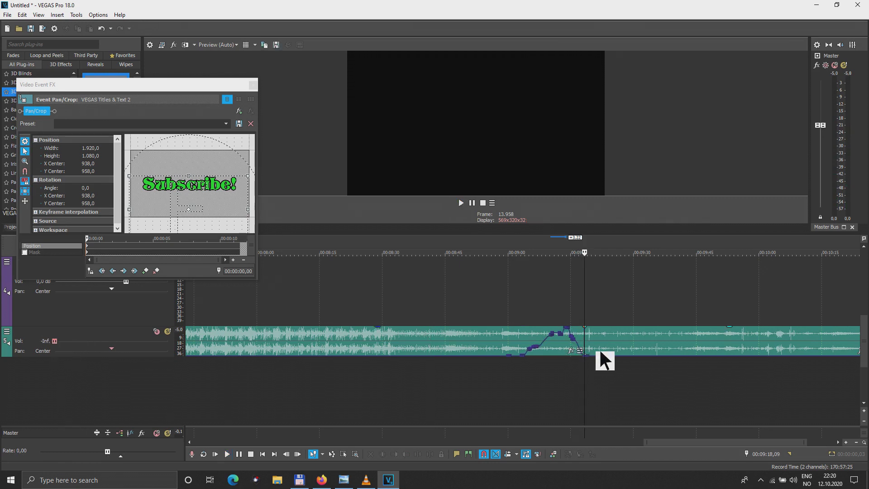
Delete the music segment that runs past the end of the video
{"action": "left_click", "coordinate": [602, 348]}
{"action": "key", "text": "Delete"}
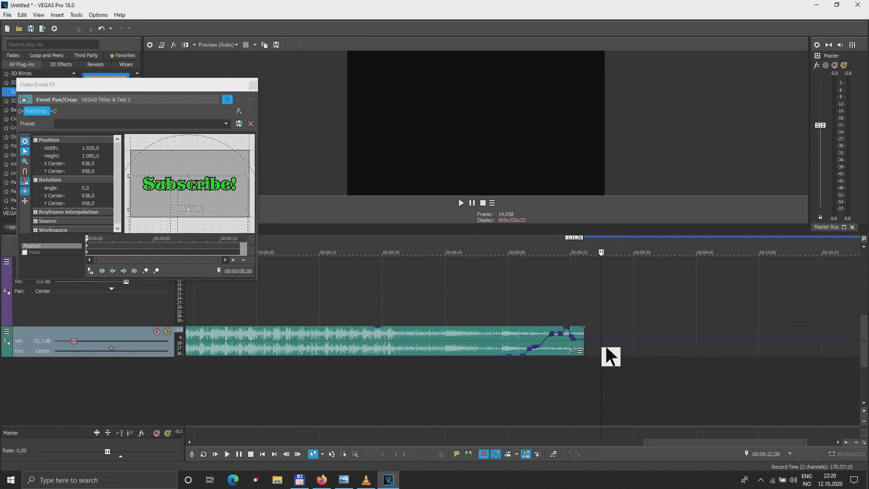
{"action": "scroll", "coordinate": [527, 375], "scroll_direction": "down", "scroll_amount": 4}
{"action": "scroll", "coordinate": [470, 340], "scroll_direction": "up", "scroll_amount": 3}
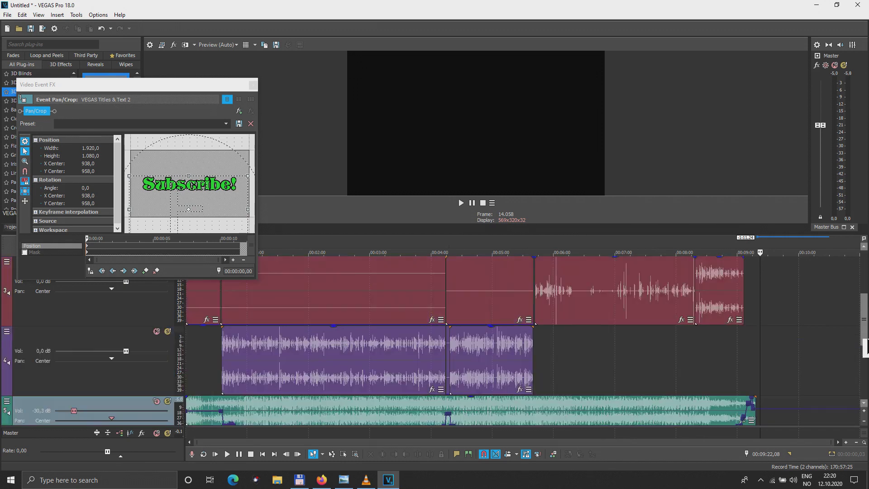
{"action": "scroll", "coordinate": [496, 241], "scroll_direction": "up", "scroll_amount": 3}
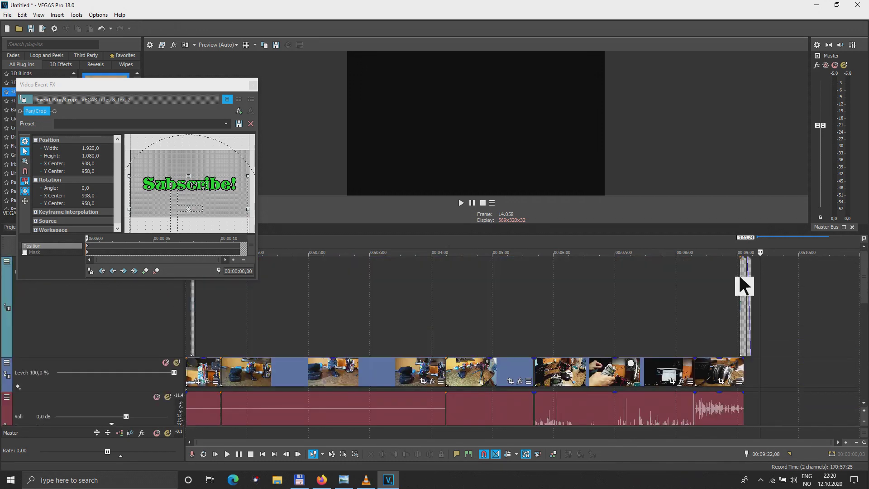
Close pan/crop, select 0:00 to 9:14,02 as the time range, and shrink the title track
{"action": "left_click", "coordinate": [256, 84]}
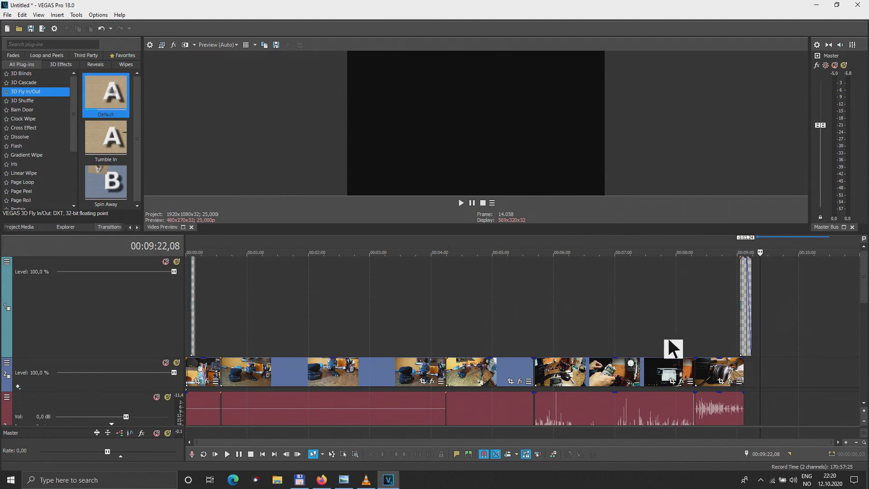
{"action": "double_click", "coordinate": [446, 294]}
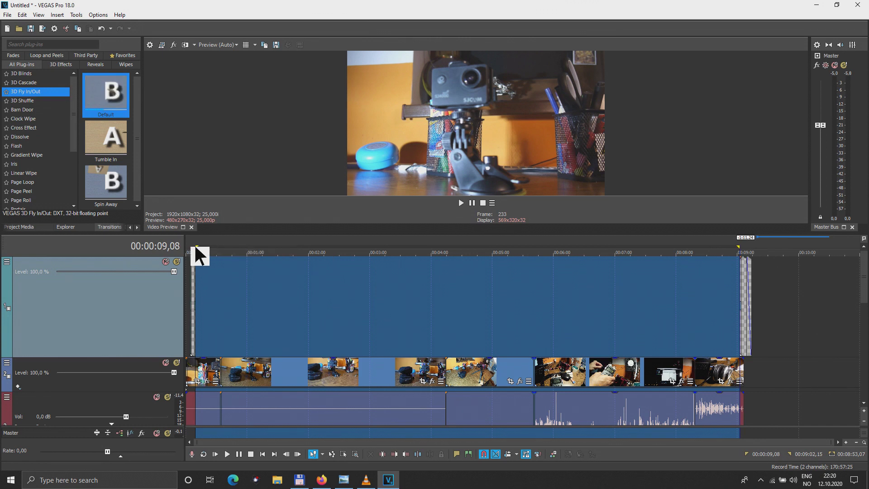
{"action": "left_click_drag", "start_coordinate": [192, 248], "coordinate": [186, 247]}
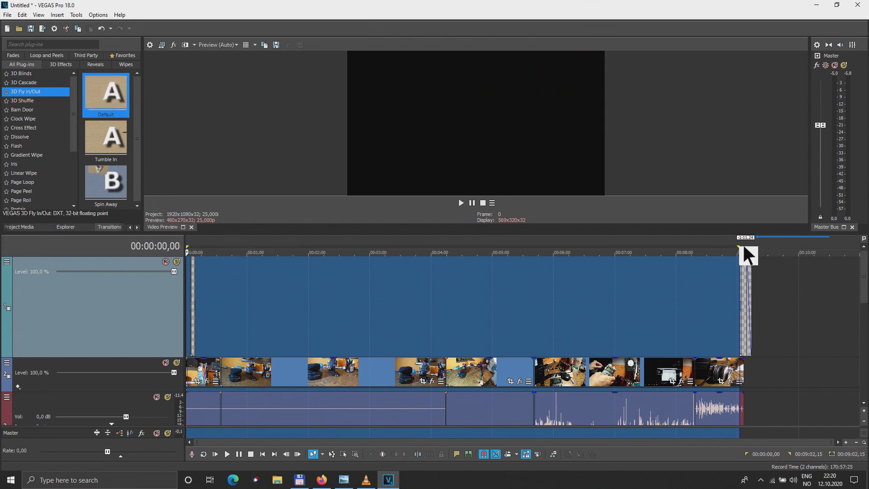
{"action": "left_click_drag", "start_coordinate": [744, 249], "coordinate": [751, 248]}
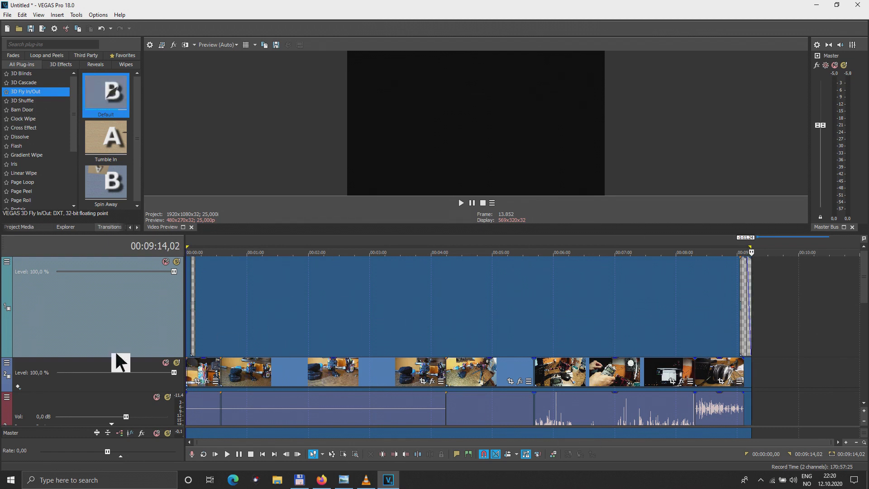
{"action": "left_click_drag", "start_coordinate": [16, 357], "coordinate": [16, 281]}
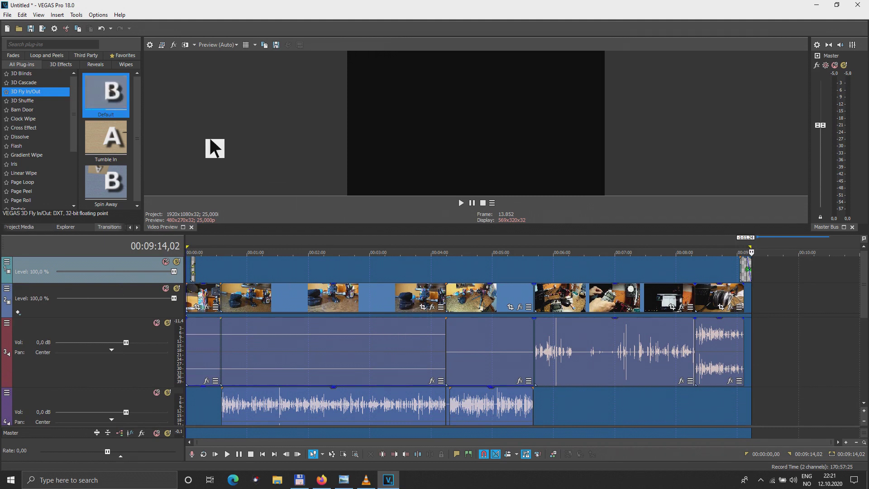
Review the 1vio youtube MP4 template's custom settings in Render As, then close without rendering
{"action": "left_click", "coordinate": [45, 27]}
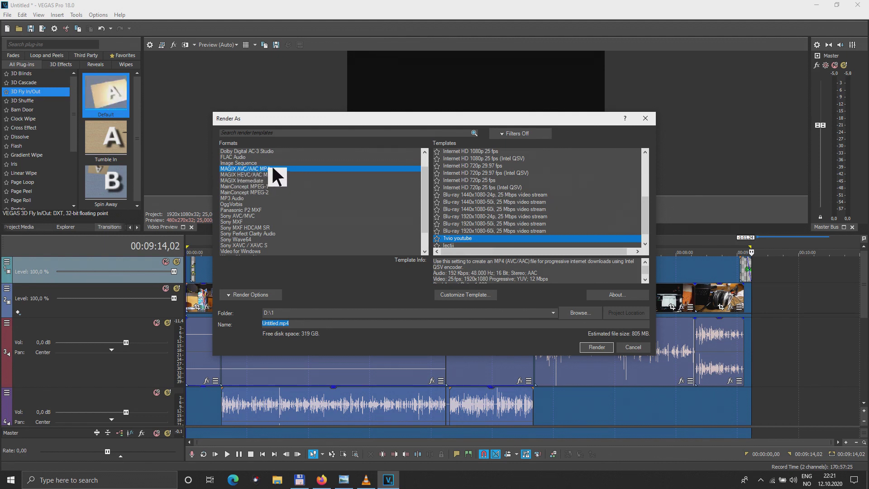
{"action": "scroll", "coordinate": [384, 202], "scroll_direction": "down", "scroll_amount": 3}
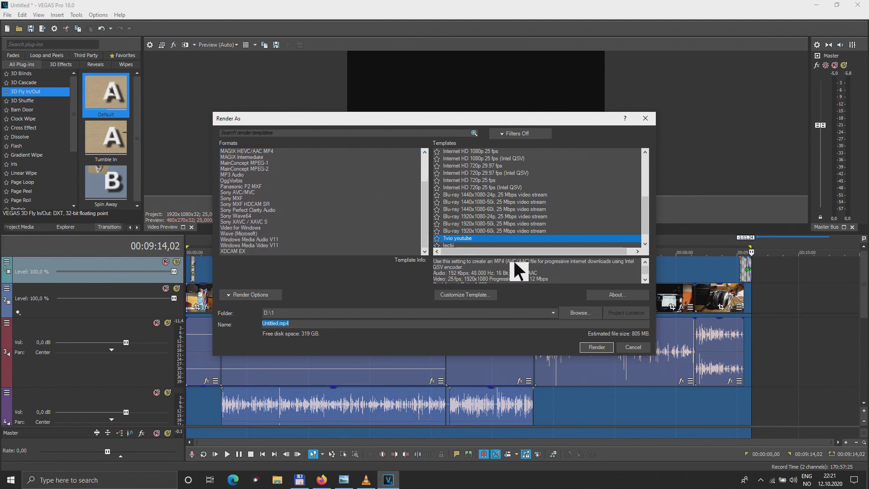
{"action": "left_click", "coordinate": [473, 294]}
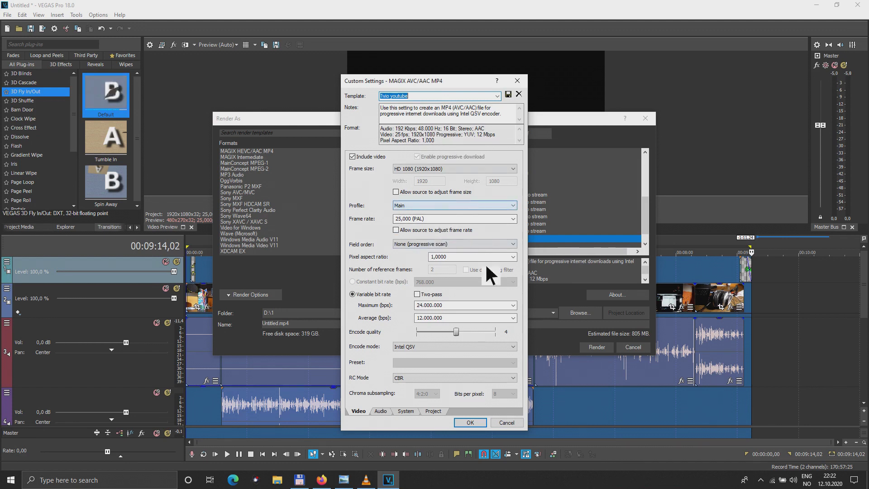
{"action": "left_click", "coordinate": [471, 422]}
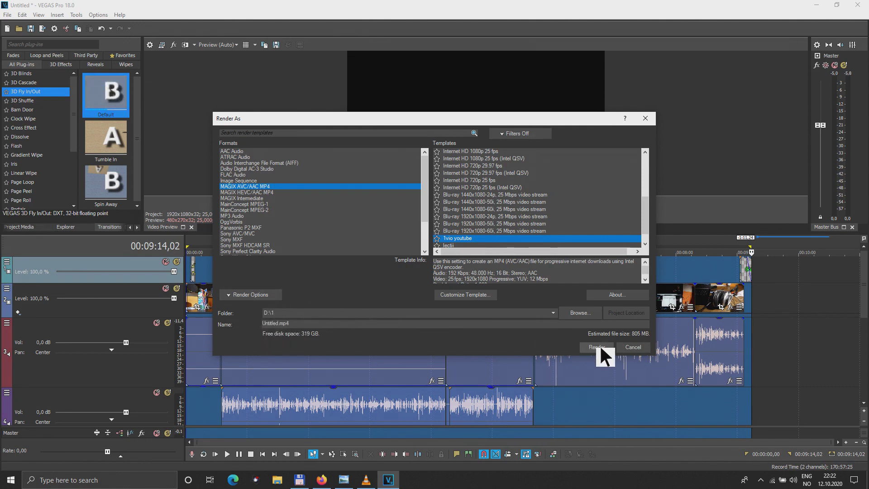
{"action": "left_click", "coordinate": [645, 117]}
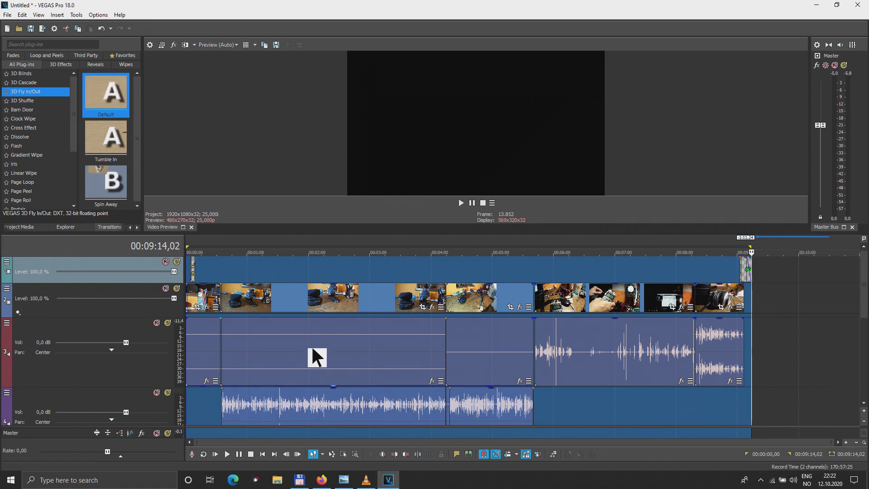
Add the third-party eFX Compressor to track 4's Track FX chain
{"action": "scroll", "coordinate": [320, 354], "scroll_direction": "down", "scroll_amount": 2}
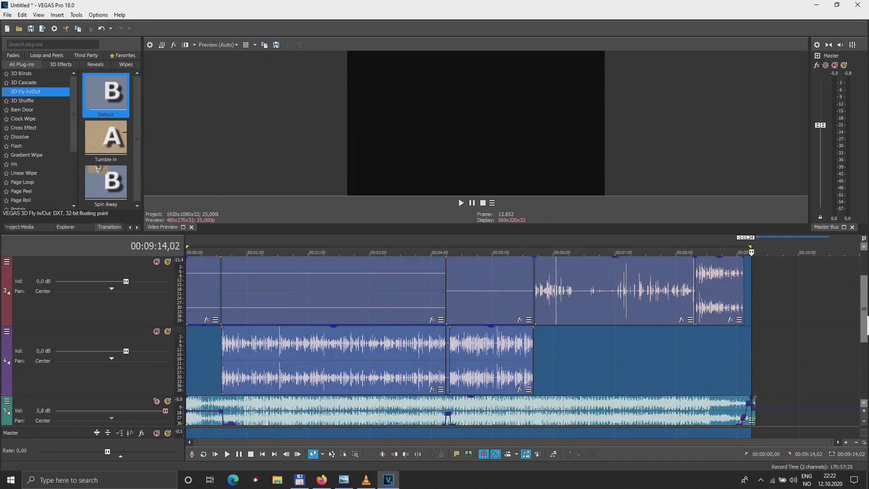
{"action": "left_click", "coordinate": [9, 332]}
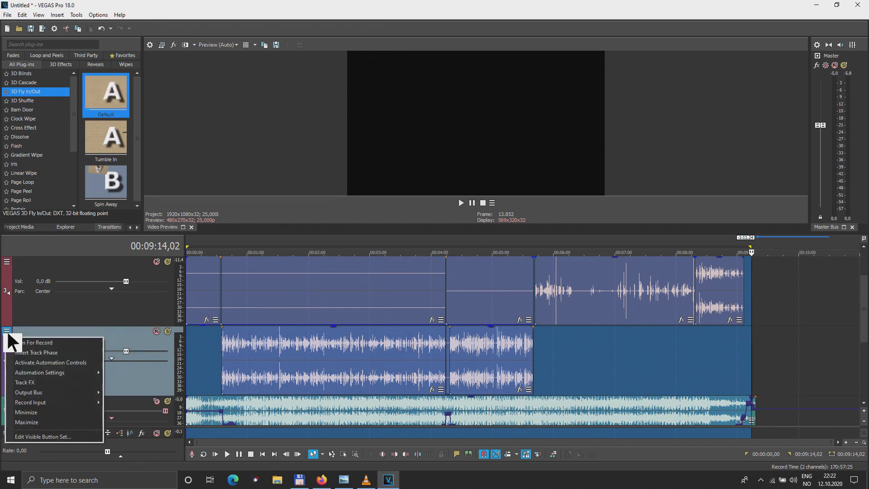
{"action": "left_click", "coordinate": [44, 381]}
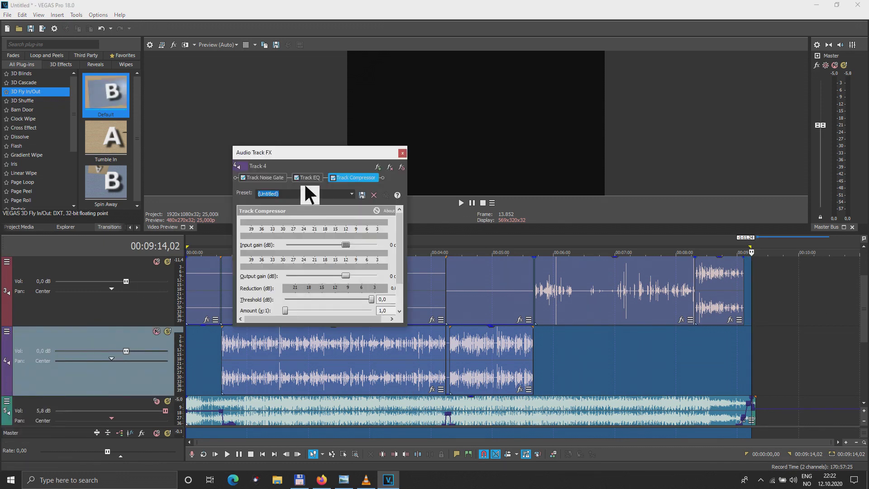
{"action": "left_click", "coordinate": [378, 167]}
{"action": "left_click", "coordinate": [182, 167]}
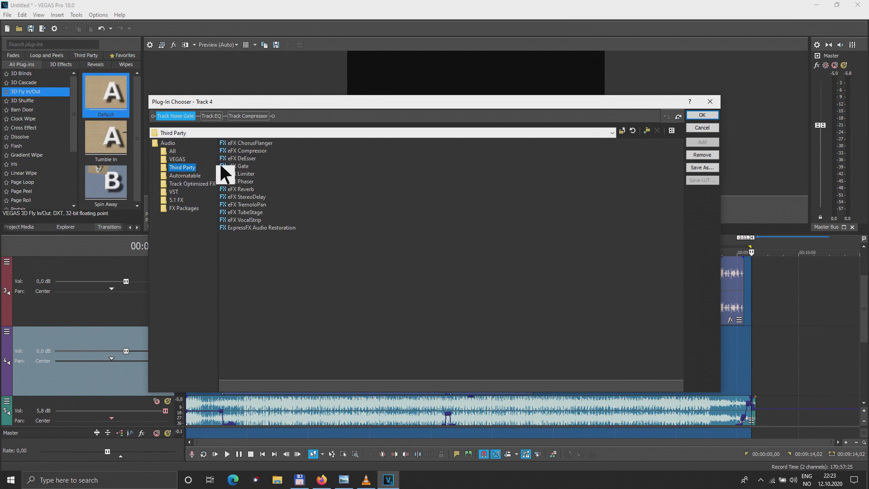
{"action": "double_click", "coordinate": [255, 150]}
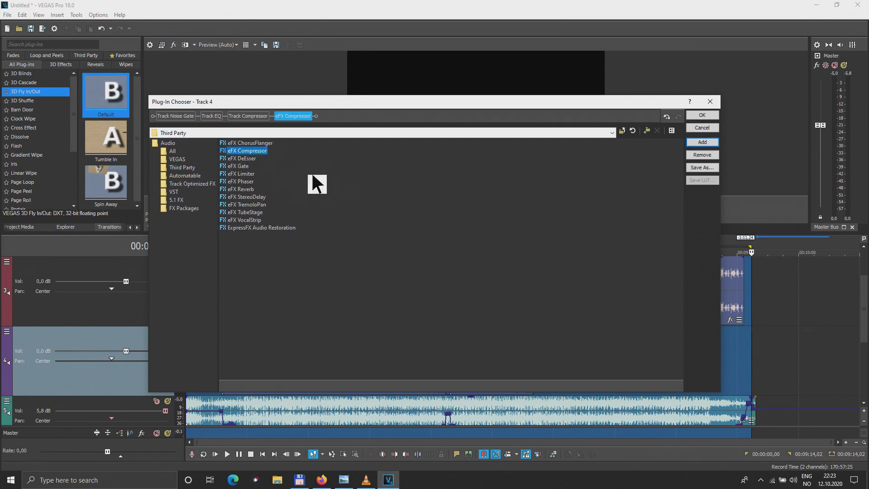
{"action": "left_click", "coordinate": [702, 116]}
Apply the [Sys] Black Face FET-1-Parallel comp. Vocal preset to the compressor
{"action": "left_click", "coordinate": [365, 195]}
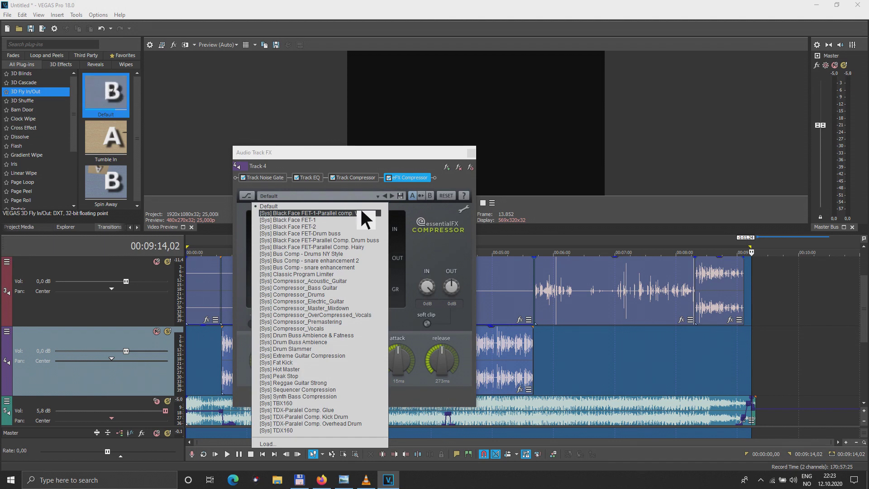
{"action": "left_click", "coordinate": [366, 213]}
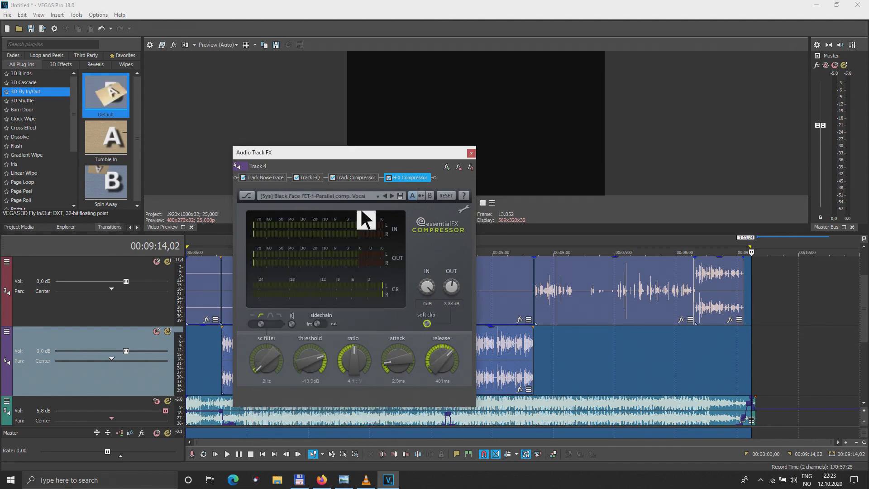
{"action": "left_click", "coordinate": [472, 153]}
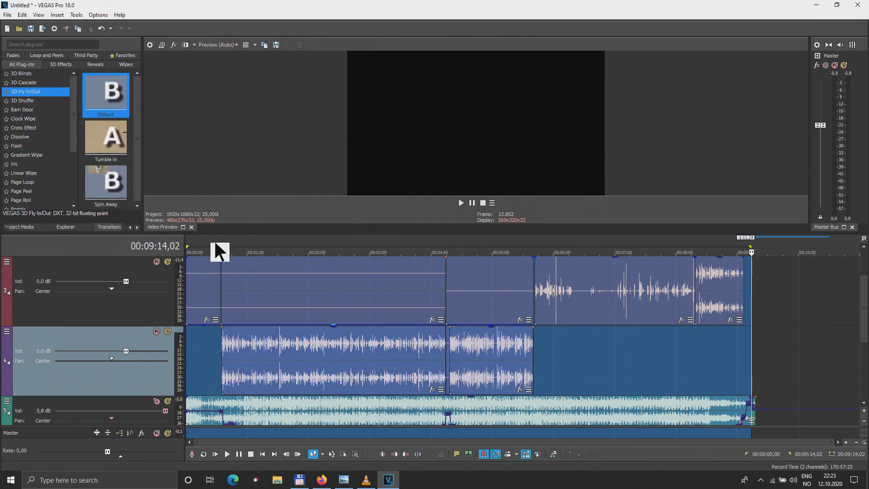
{"action": "scroll", "coordinate": [329, 297], "scroll_direction": "up", "scroll_amount": 3}
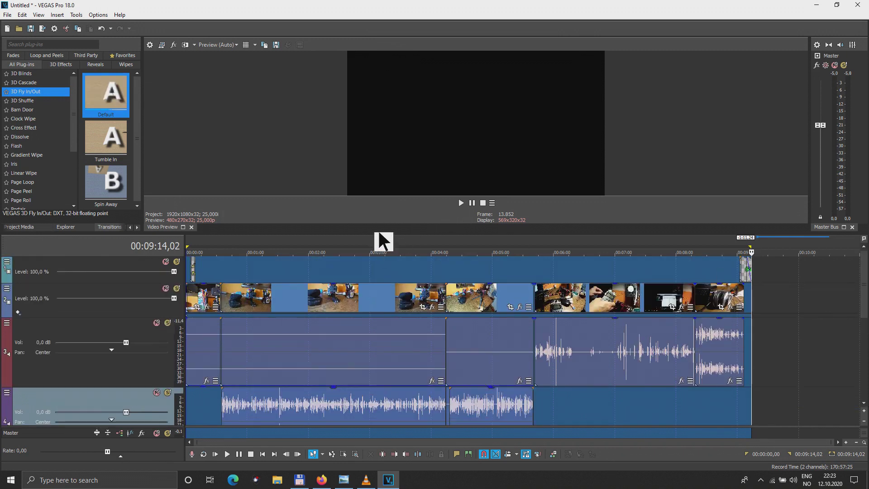
Enlarge the preview area, check device specifications in Windows System About, then return to VEGAS
{"action": "left_click_drag", "start_coordinate": [379, 234], "coordinate": [390, 267]}
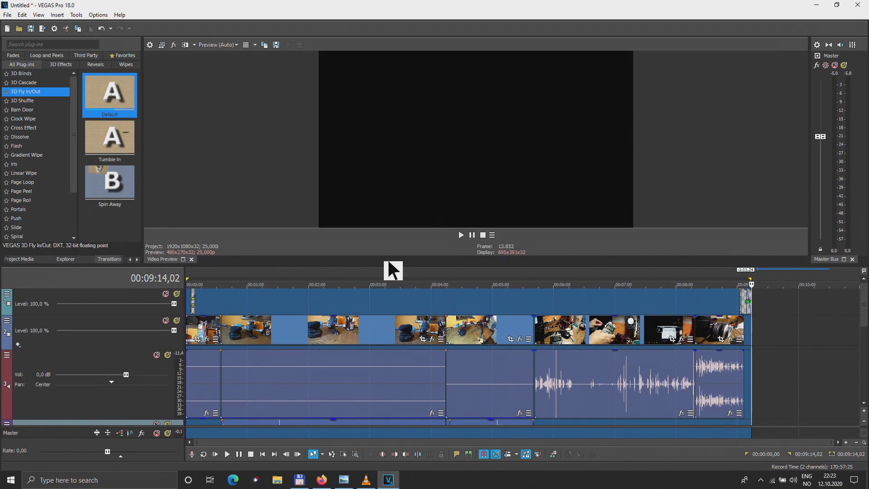
{"action": "right_click", "coordinate": [11, 480]}
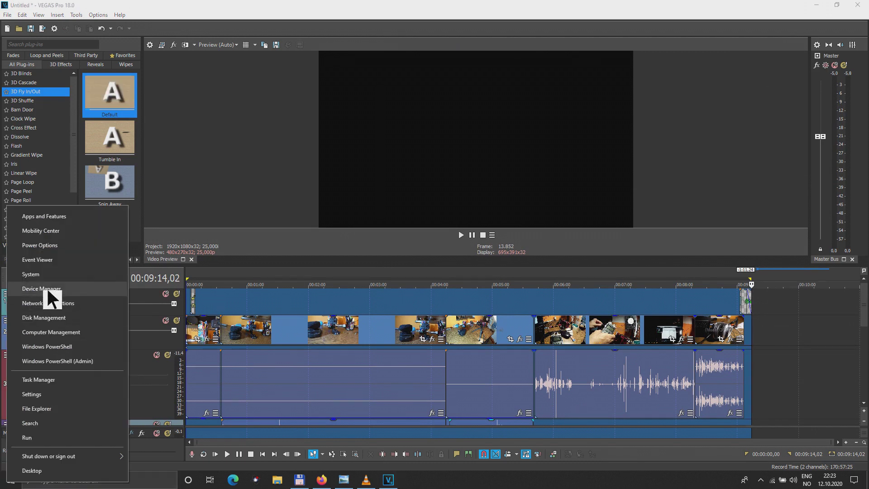
{"action": "left_click", "coordinate": [63, 274]}
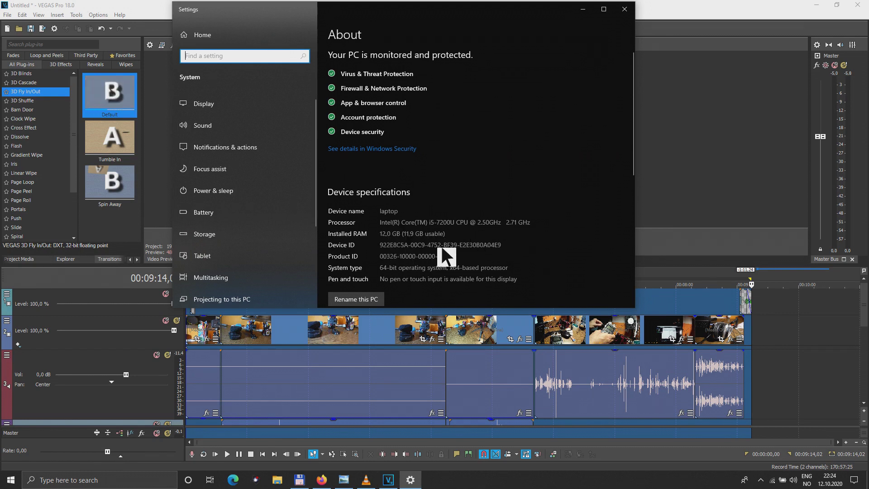
{"action": "scroll", "coordinate": [445, 247], "scroll_direction": "down", "scroll_amount": 3}
{"action": "left_click", "coordinate": [672, 2]}
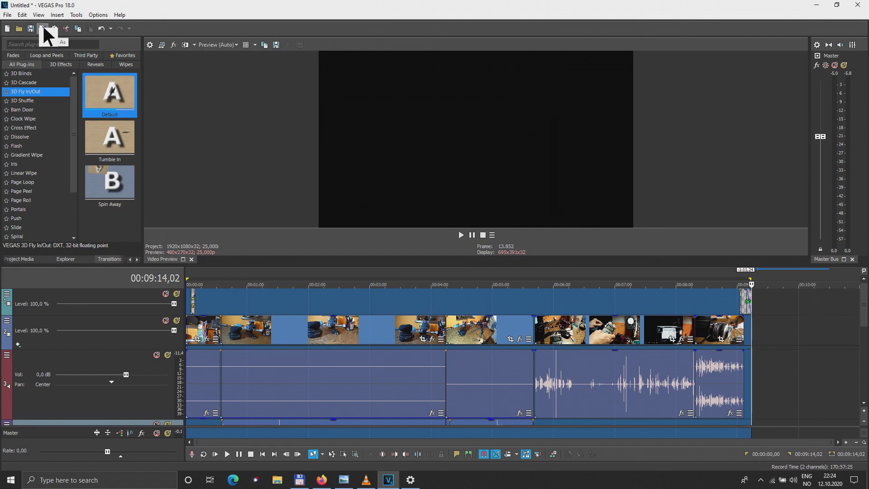
Render the project as MAGIX AVC/AAC MP4 to D:\1\Untitled.mp4
{"action": "left_click", "coordinate": [43, 28]}
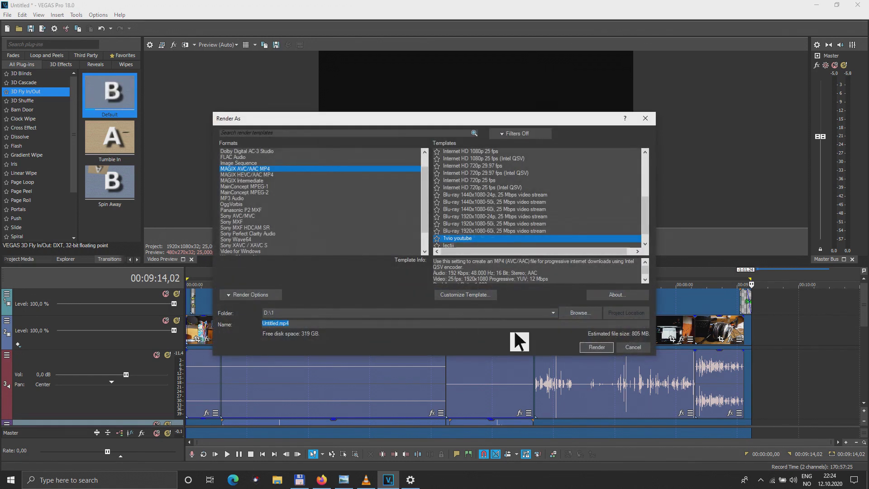
{"action": "left_click", "coordinate": [319, 312]}
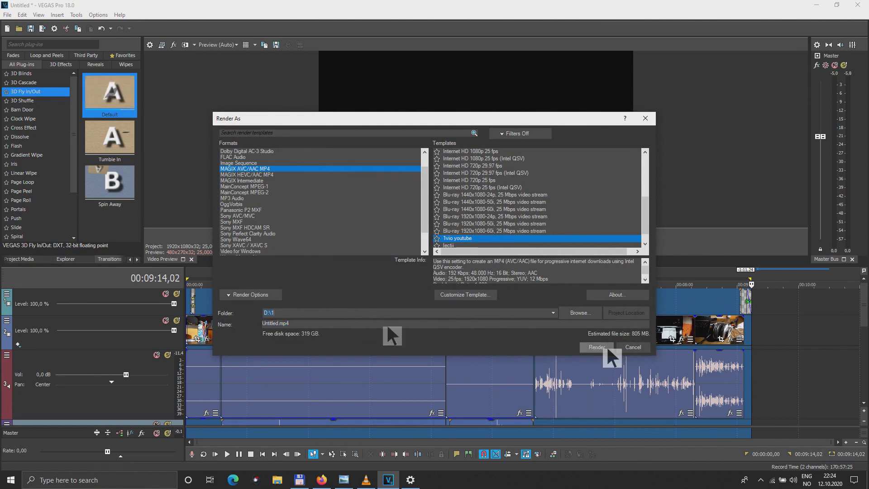
{"action": "left_click", "coordinate": [606, 346]}
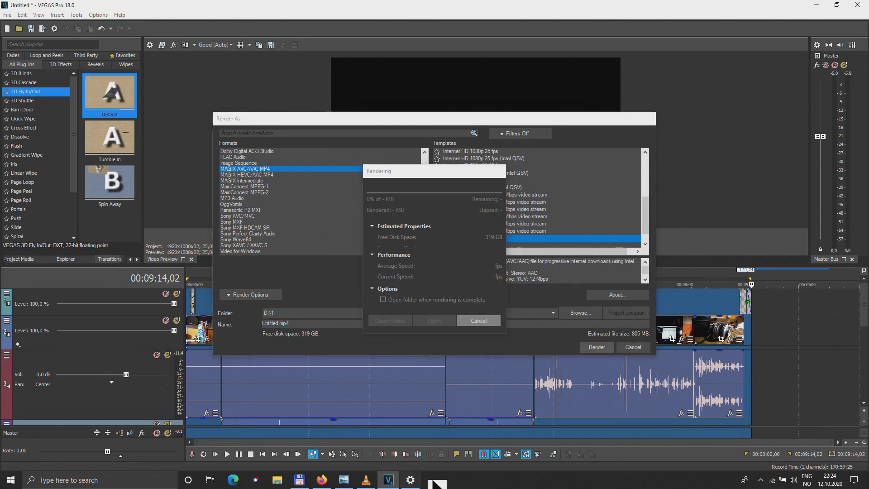
Watch GPU load in Task Manager during the render, then cancel it
{"action": "right_click", "coordinate": [463, 480]}
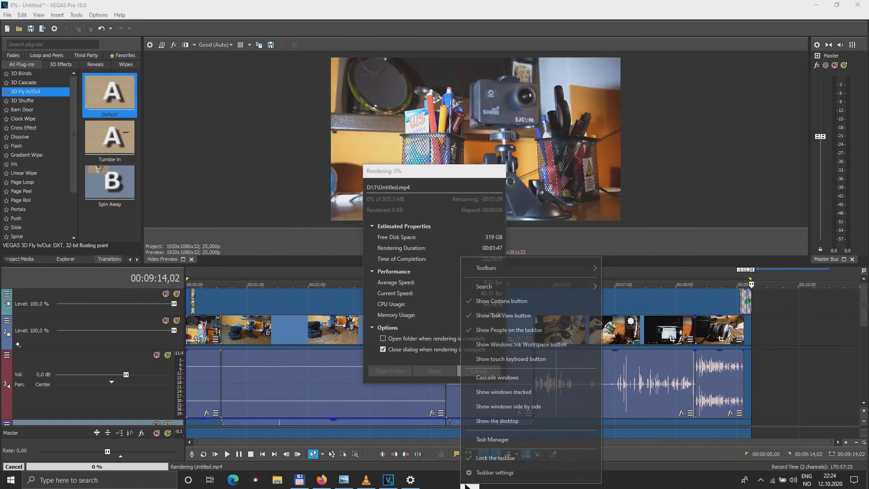
{"action": "left_click", "coordinate": [511, 440]}
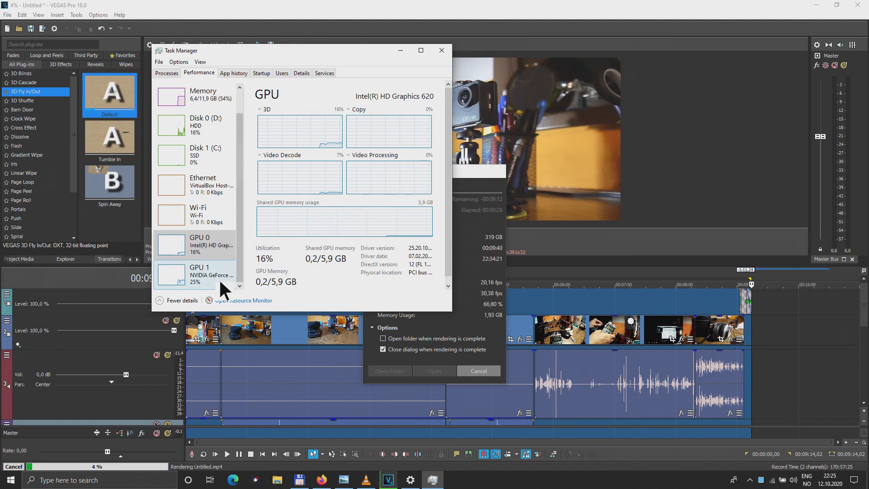
{"action": "left_click_drag", "start_coordinate": [238, 250], "coordinate": [247, 273]}
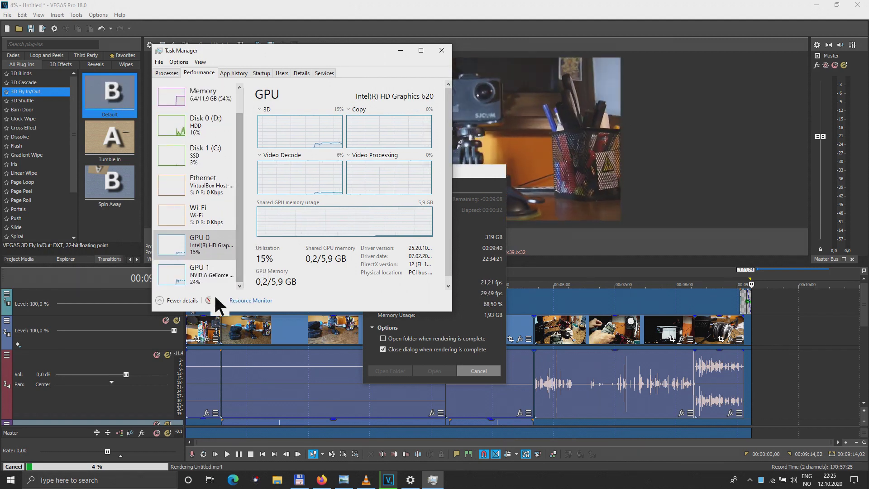
{"action": "left_click", "coordinate": [379, 357]}
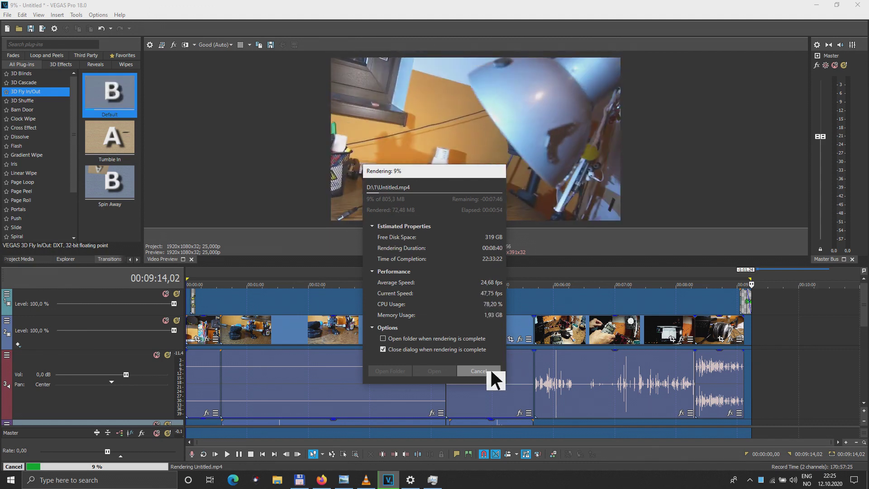
{"action": "left_click", "coordinate": [489, 368]}
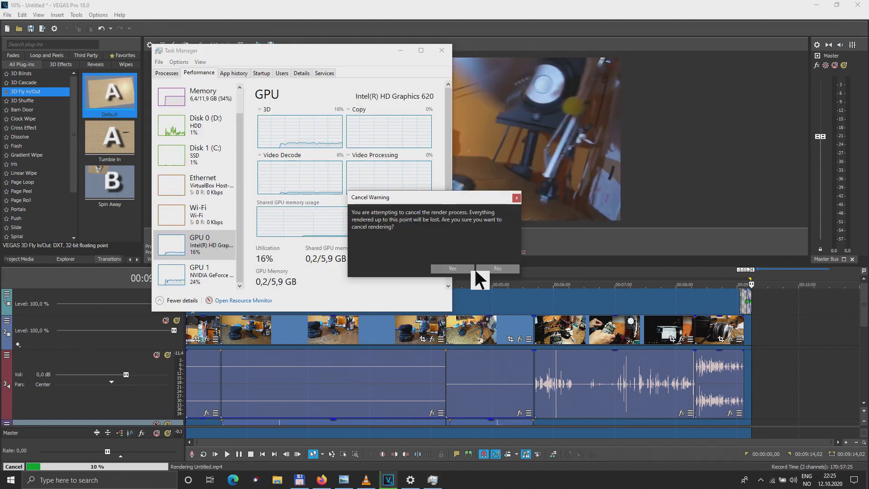
{"action": "left_click", "coordinate": [454, 267]}
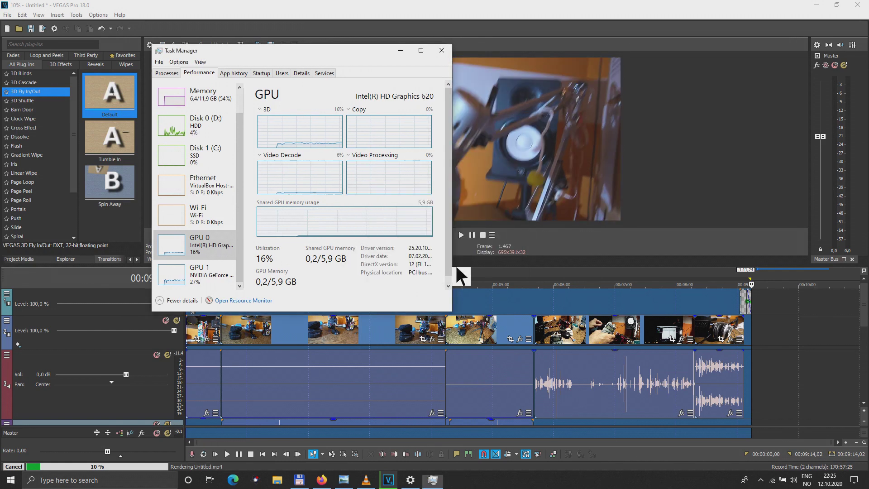
{"action": "left_click", "coordinate": [446, 51]}
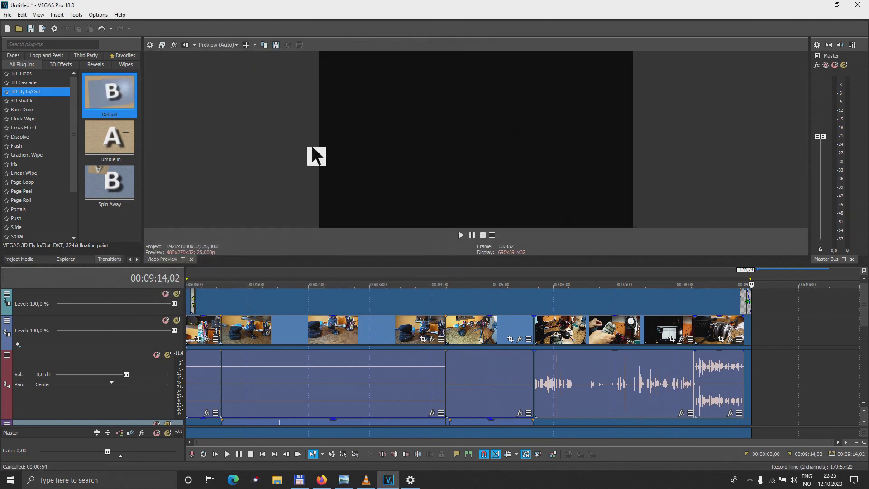